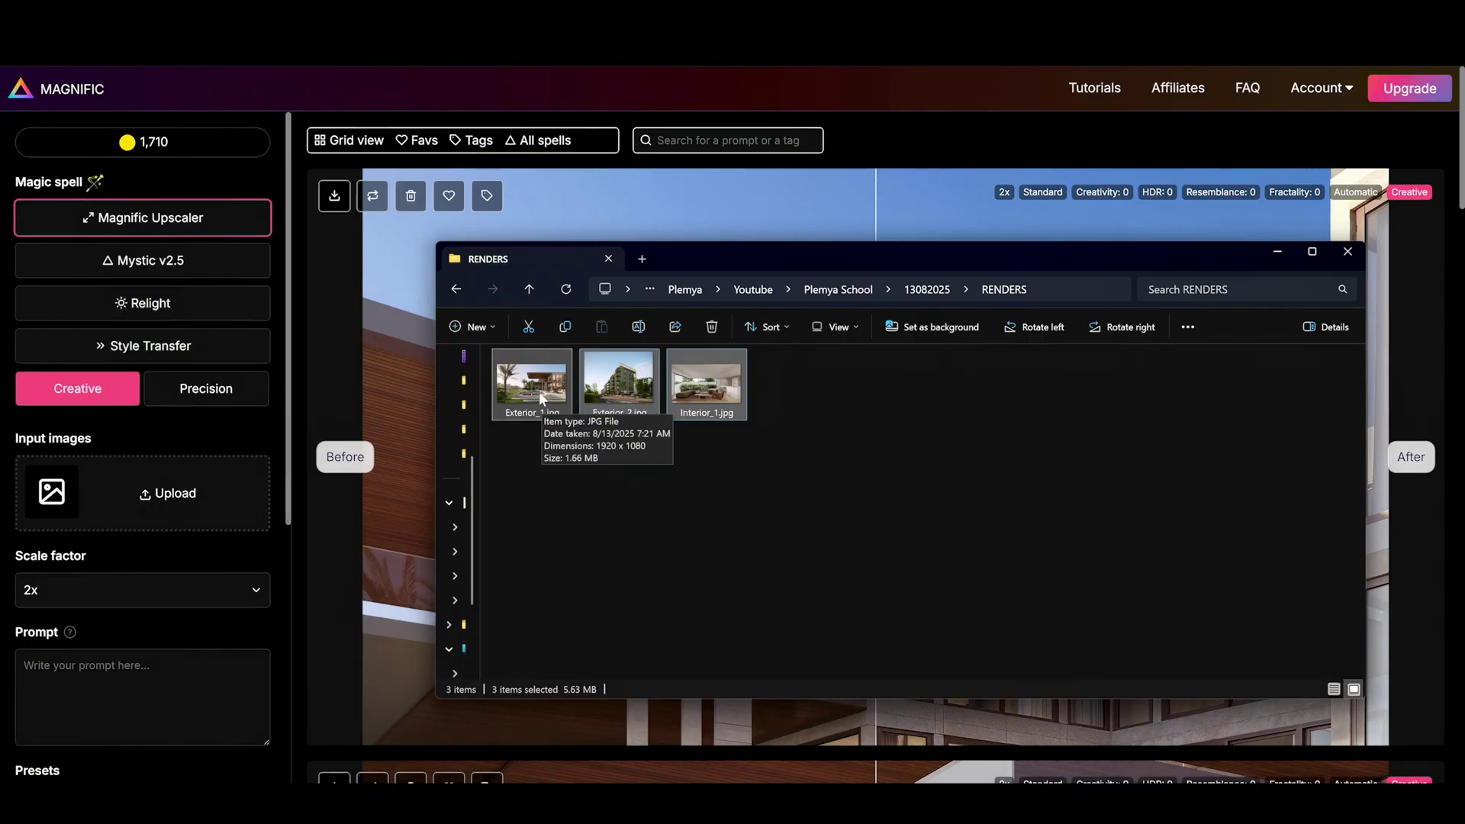
- Drop the three renders into Magnific AI and check that Creativity, HDR, Resemblance and Fractality are at 0
{"action": "left_click_drag", "start_coordinate": [540, 396], "coordinate": [198, 500]}
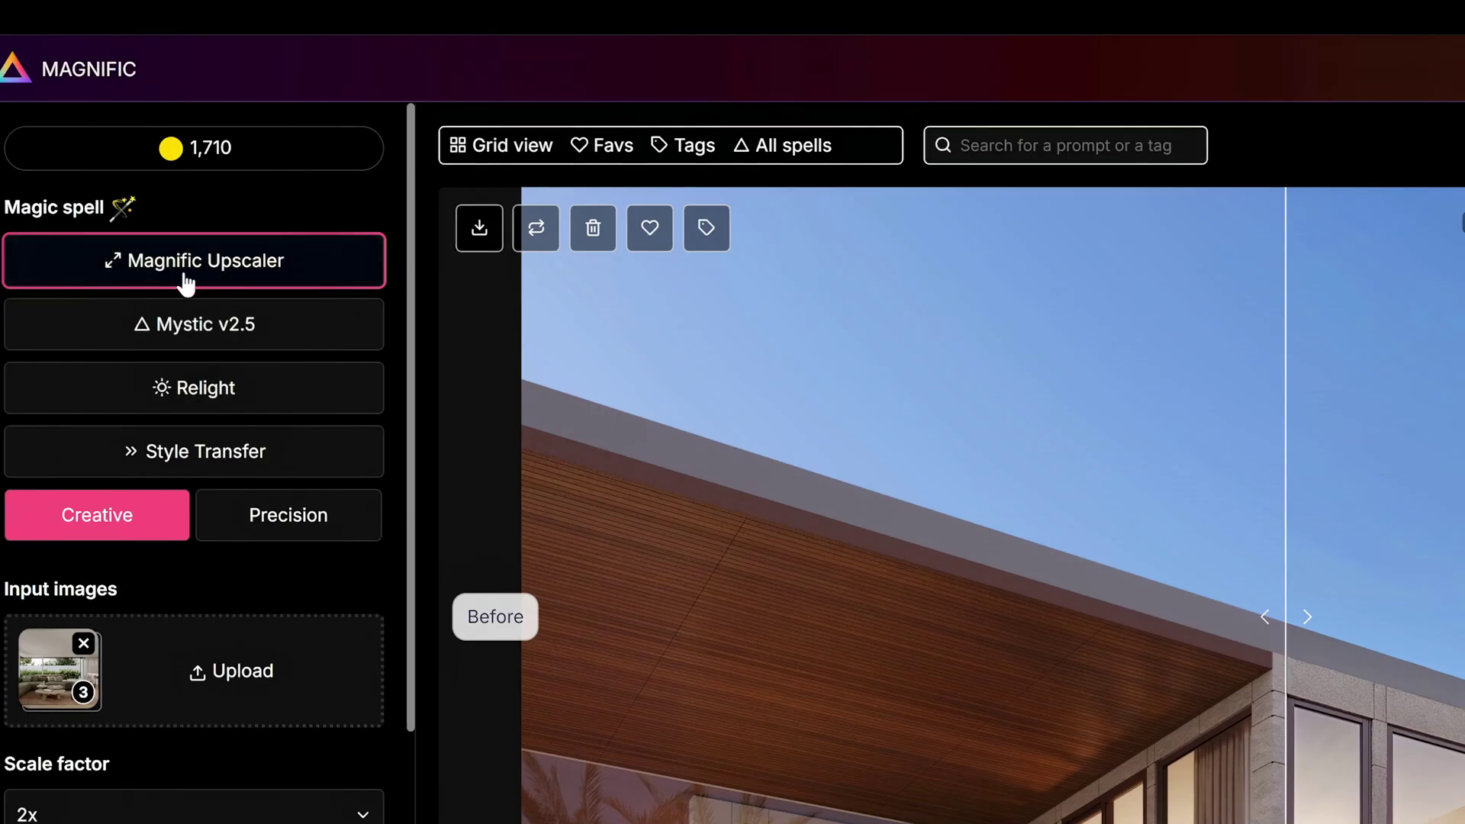
{"action": "scroll", "coordinate": [185, 284], "scroll_direction": "down", "scroll_amount": 5}
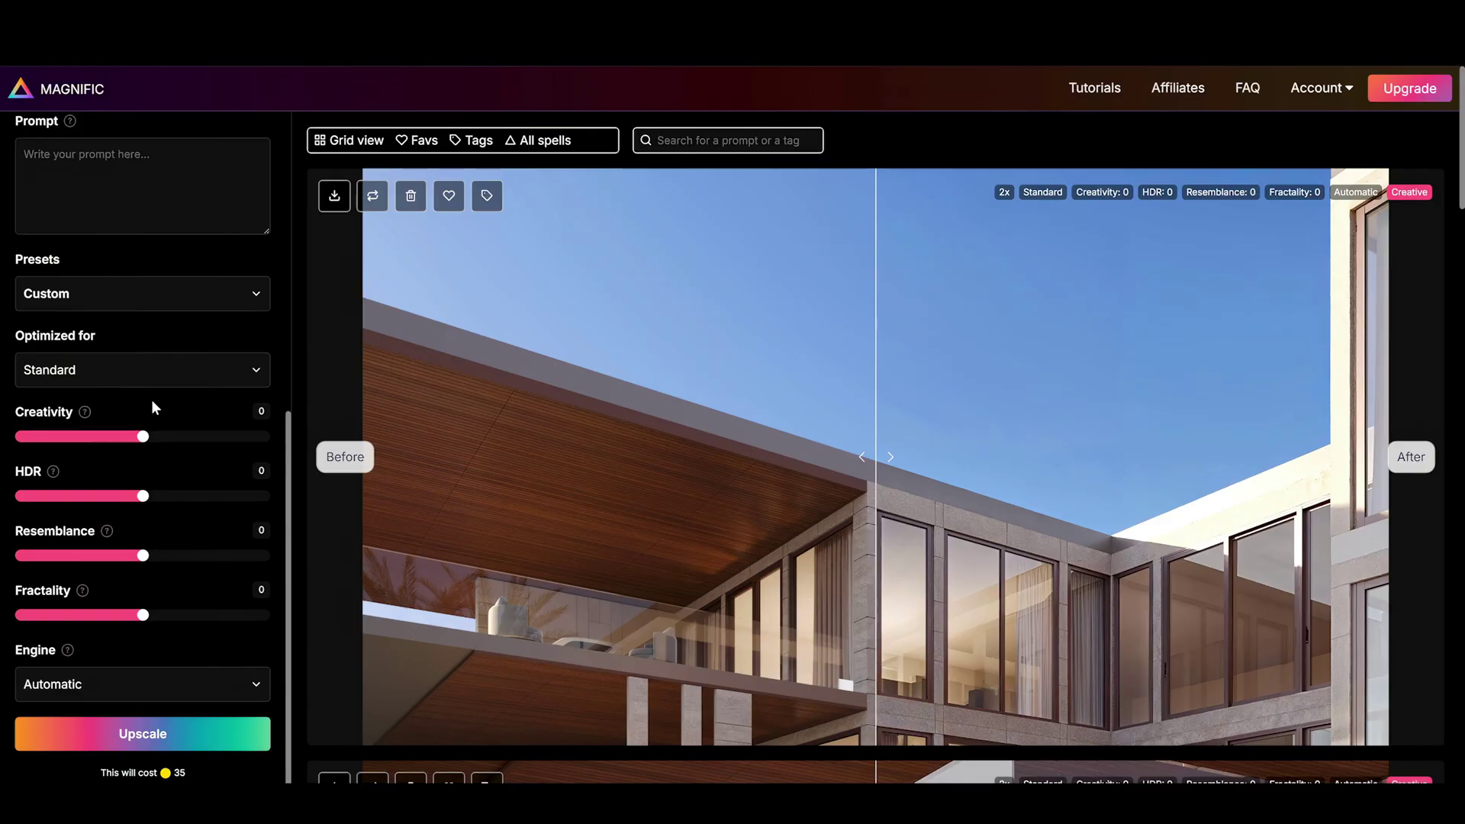
{"action": "scroll", "coordinate": [144, 584], "scroll_direction": "down", "scroll_amount": 2}
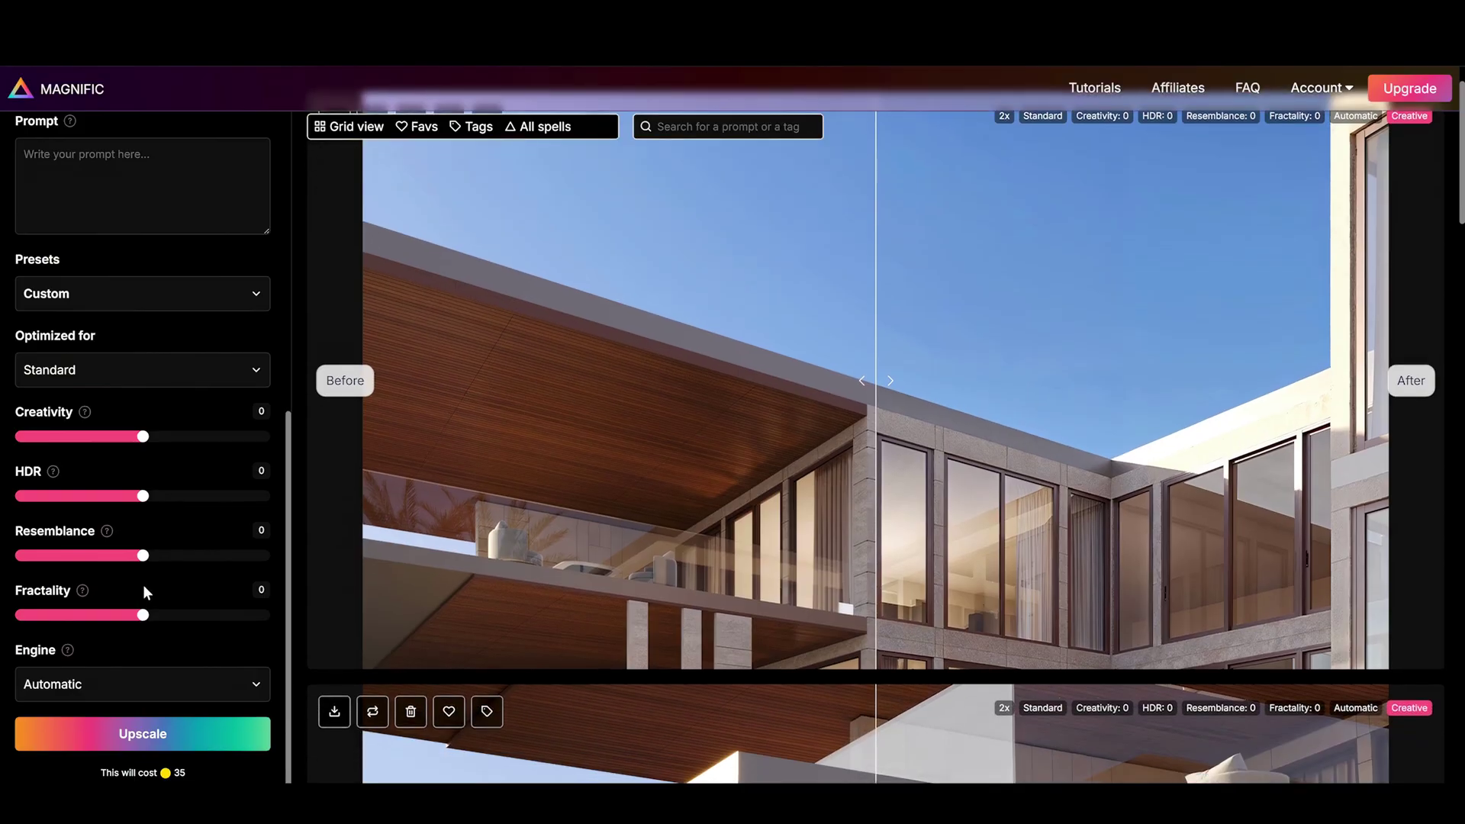
{"action": "scroll", "coordinate": [162, 579], "scroll_direction": "up", "scroll_amount": 5}
{"action": "scroll", "coordinate": [162, 579], "scroll_direction": "down", "scroll_amount": 5}
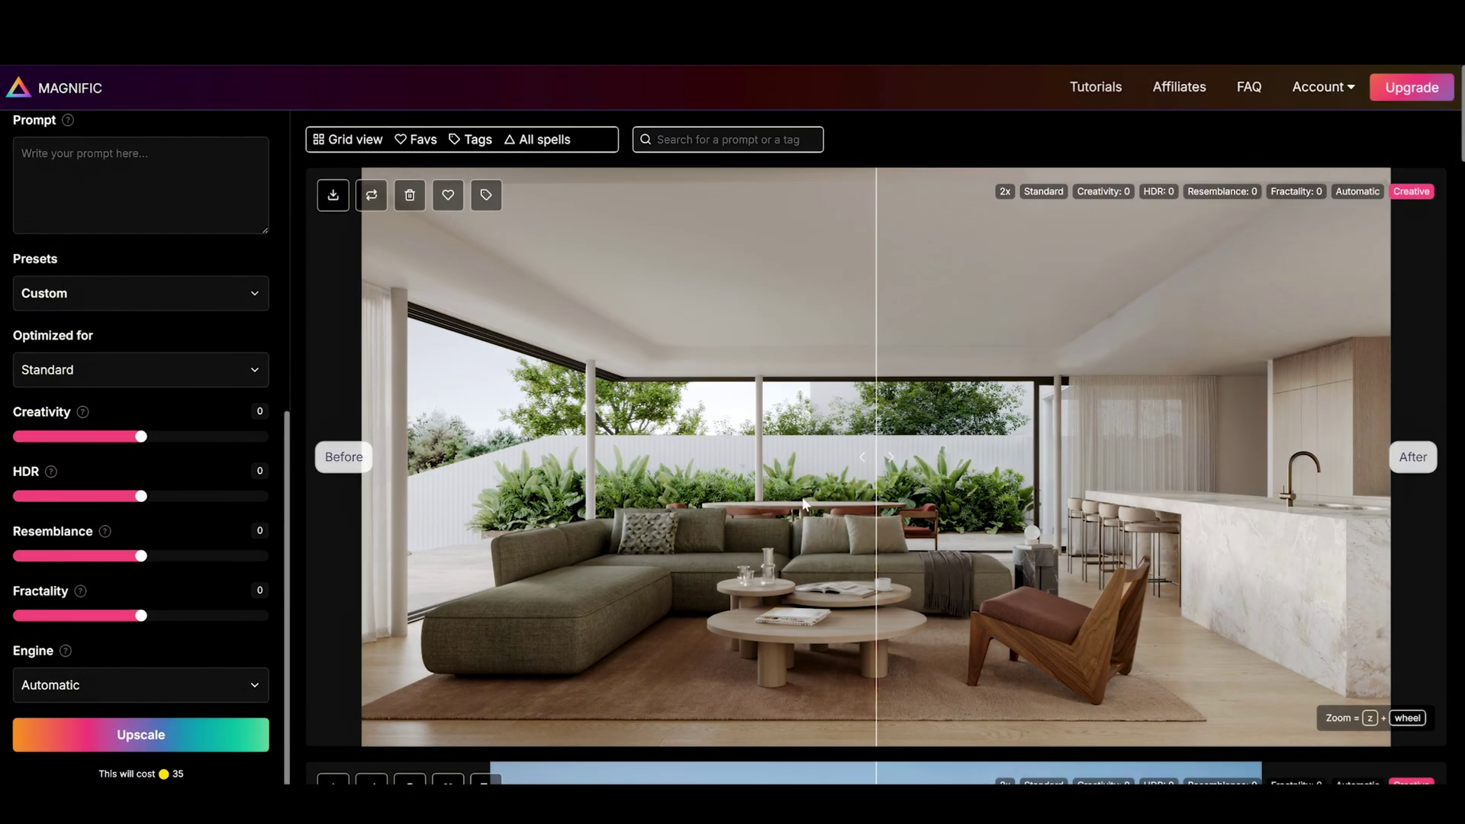
{"action": "left_click_drag", "start_coordinate": [879, 458], "coordinate": [1141, 459]}
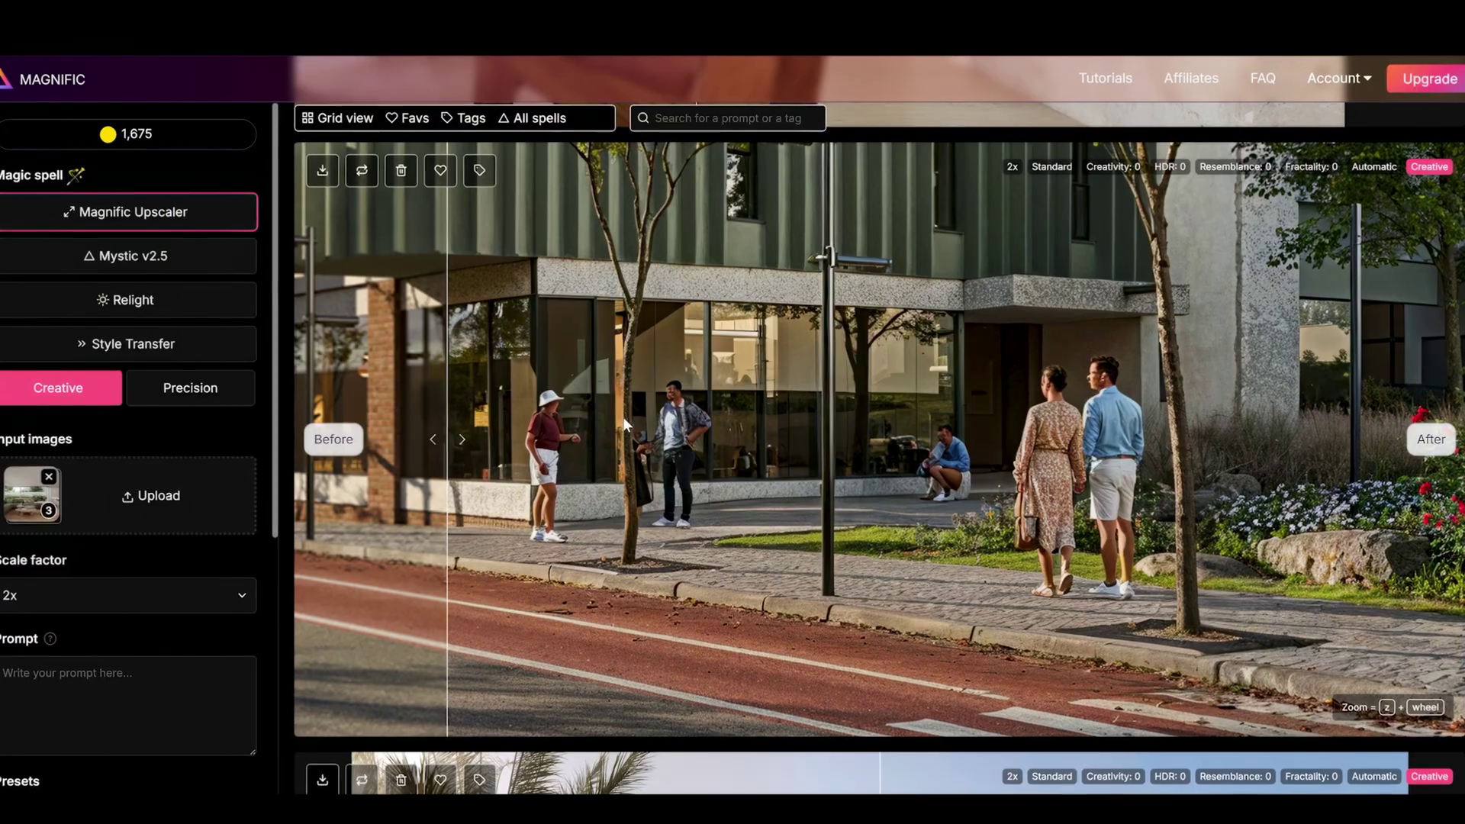
{"action": "left_click_drag", "start_coordinate": [1177, 328], "coordinate": [992, 661]}
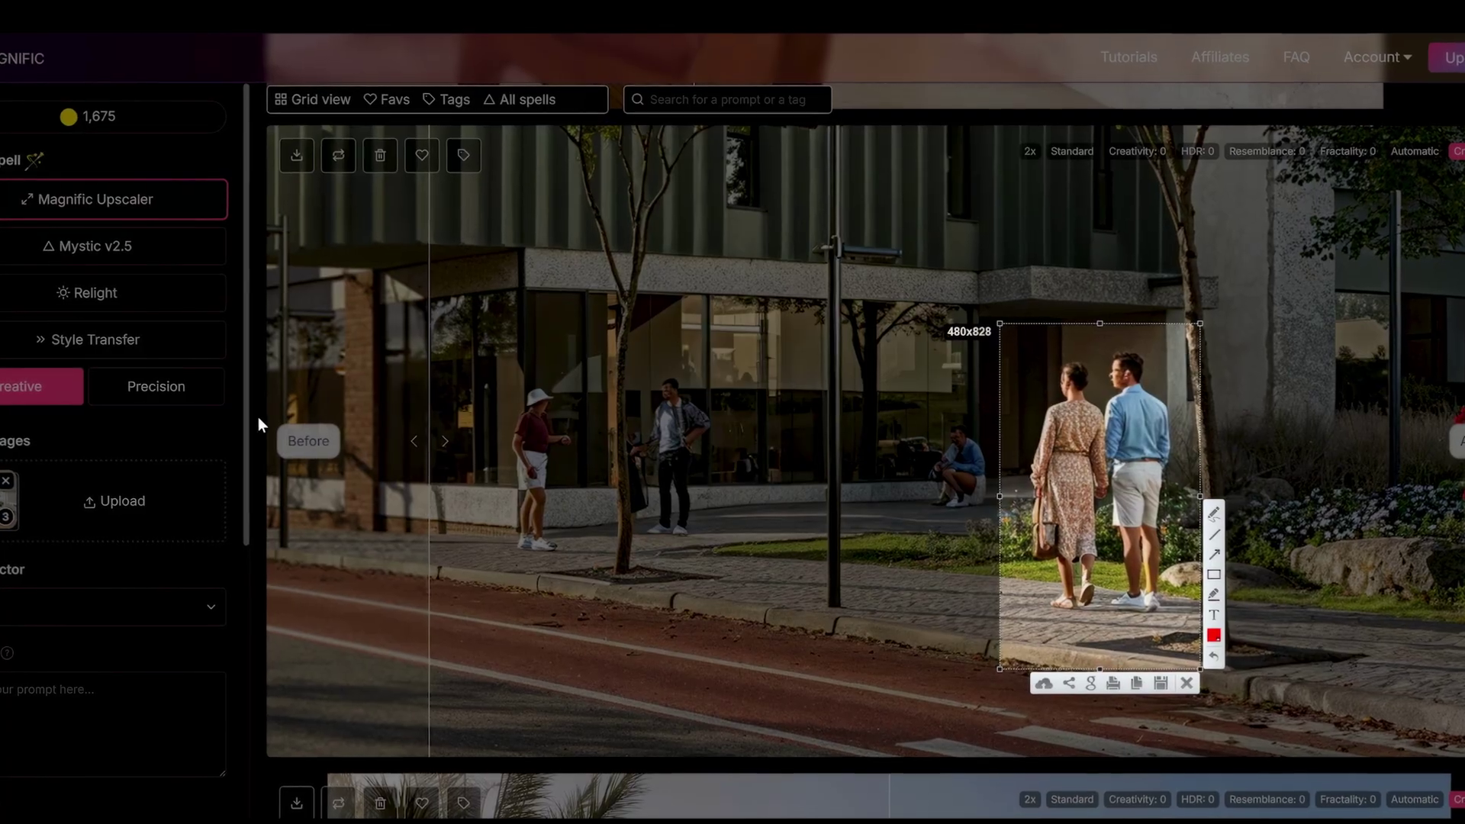
{"action": "key", "text": "Escape"}
- Scroll through the Magnific AI gallery to the villa upscale result
{"action": "scroll", "coordinate": [670, 543], "scroll_direction": "up", "scroll_amount": 5}
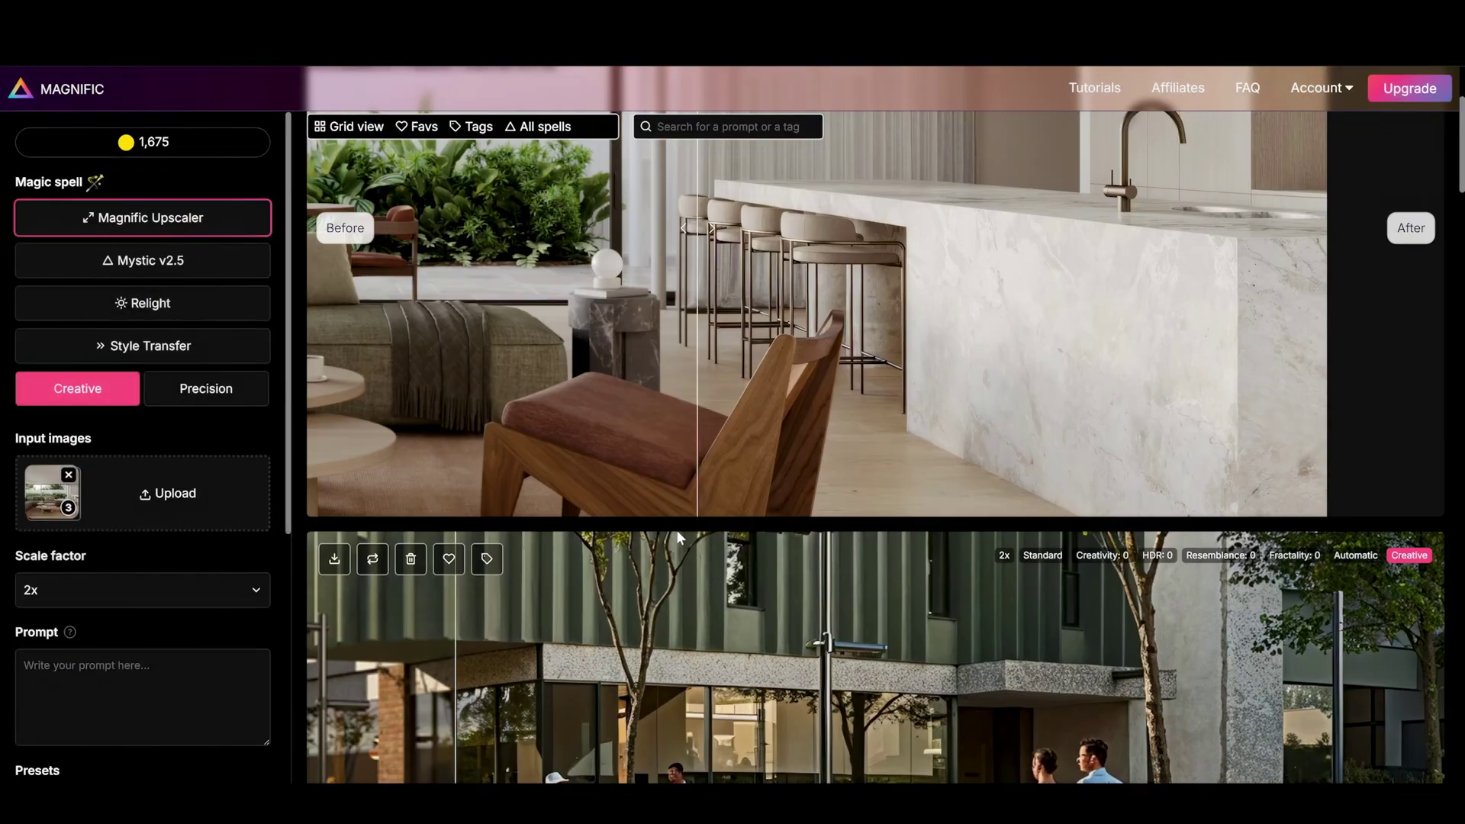
{"action": "scroll", "coordinate": [648, 498], "scroll_direction": "down", "scroll_amount": 4}
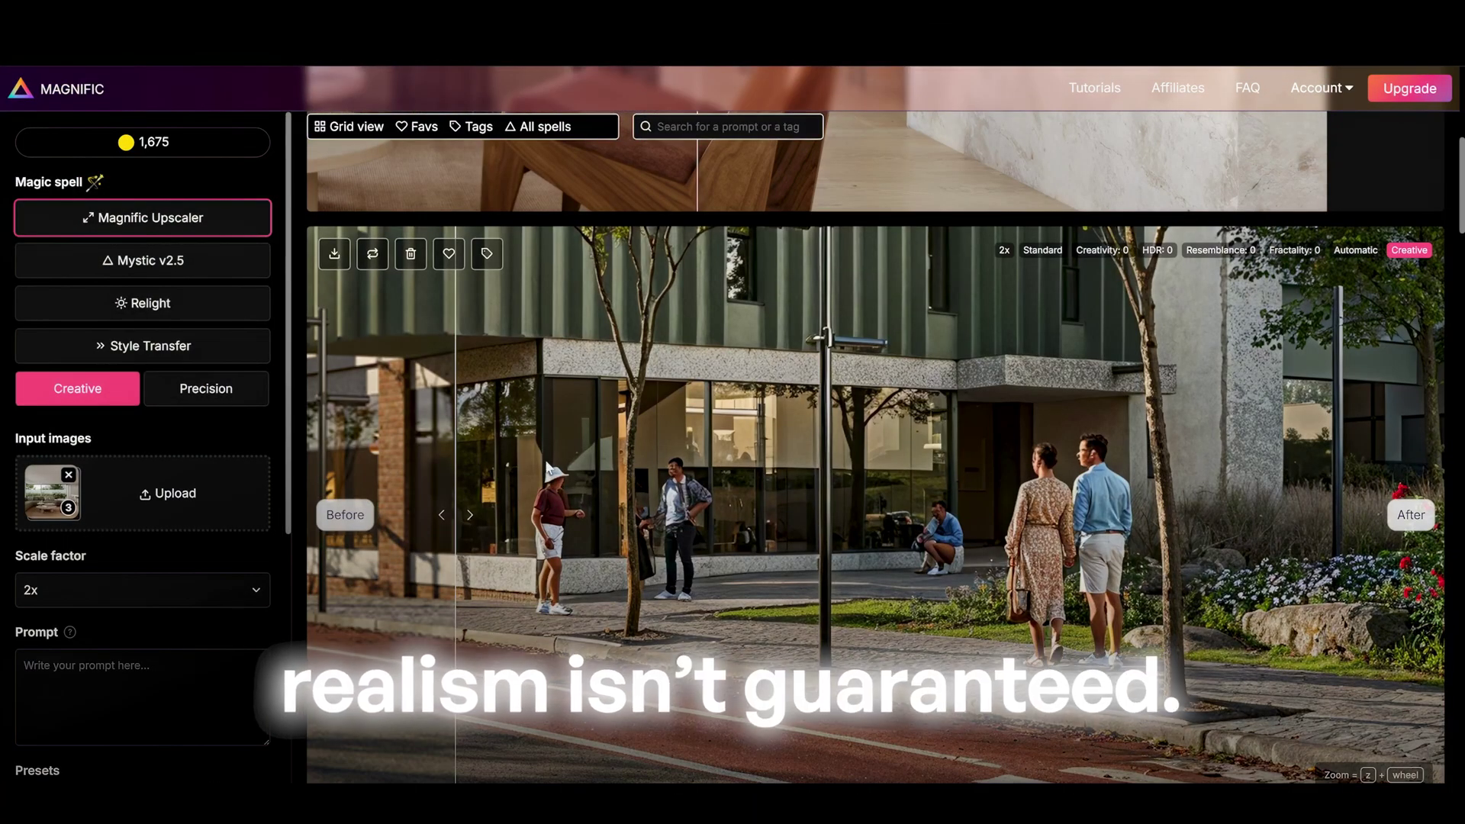
{"action": "scroll", "coordinate": [849, 667], "scroll_direction": "down", "scroll_amount": 5}
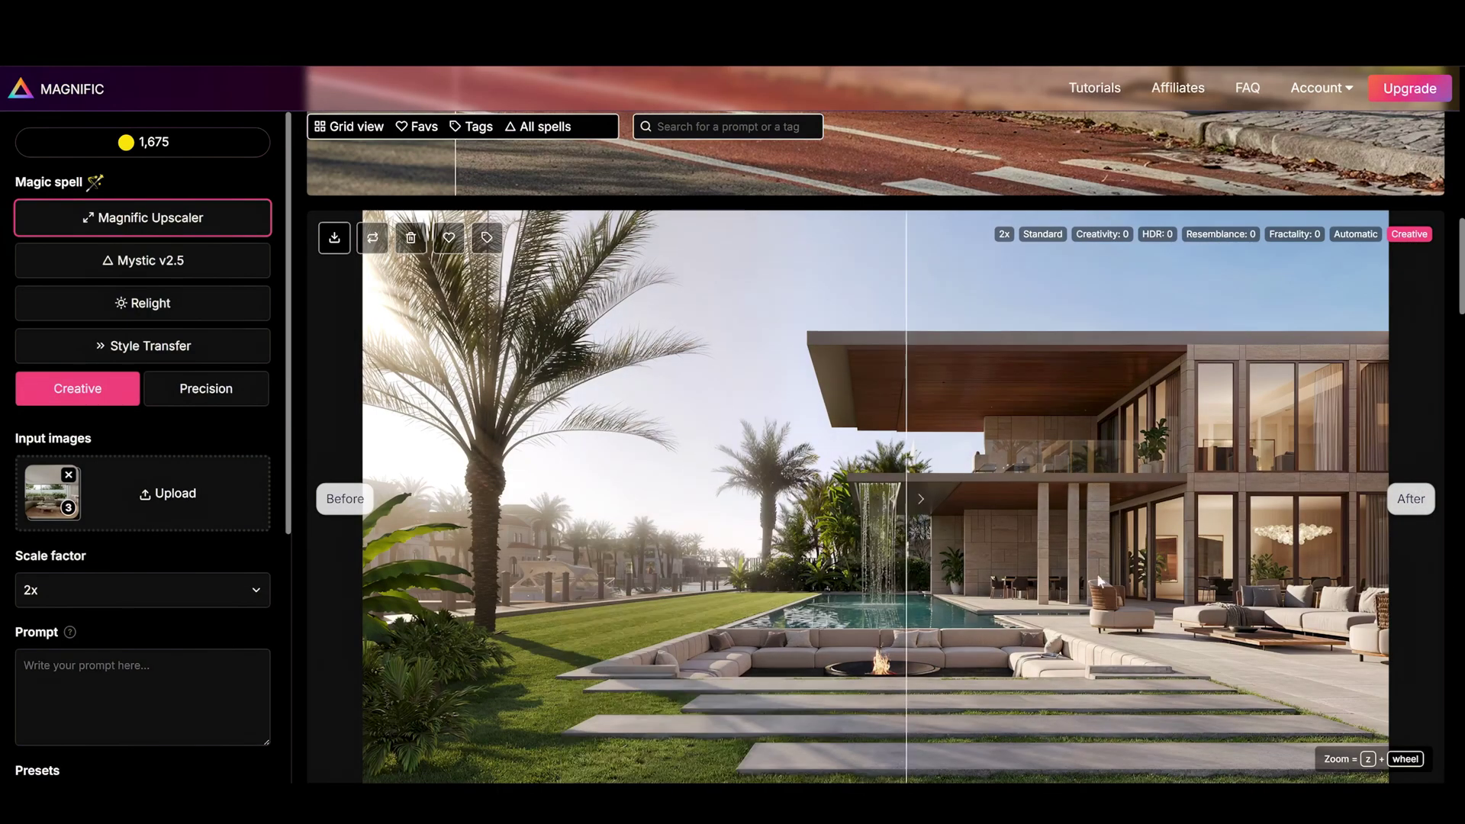
{"action": "scroll", "coordinate": [629, 652], "scroll_direction": "up", "scroll_amount": 3}
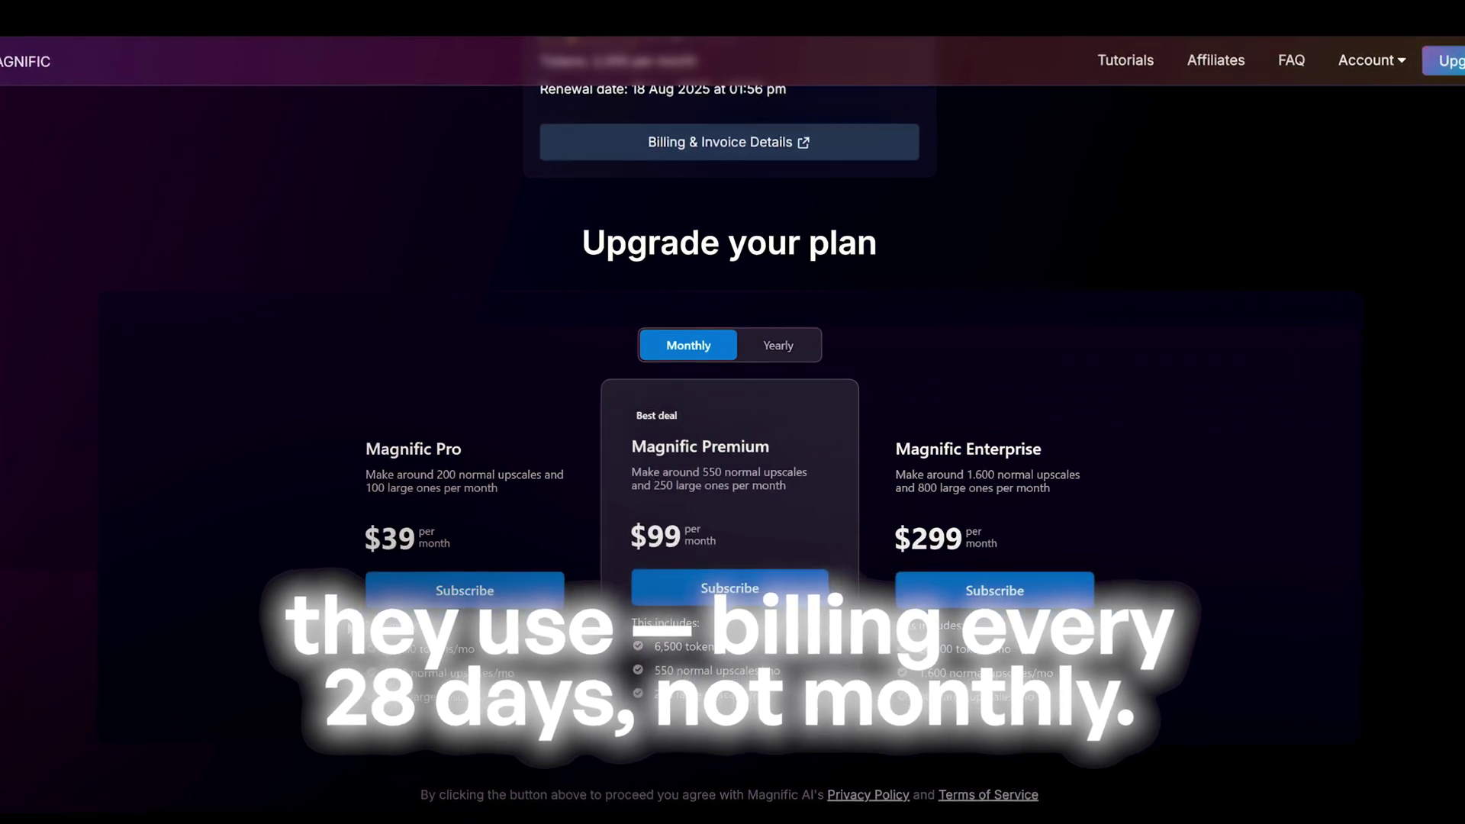
- Scroll through the Pro, Premium and Enterprise plan features
{"action": "scroll", "coordinate": [364, 611], "scroll_direction": "down", "scroll_amount": 1}
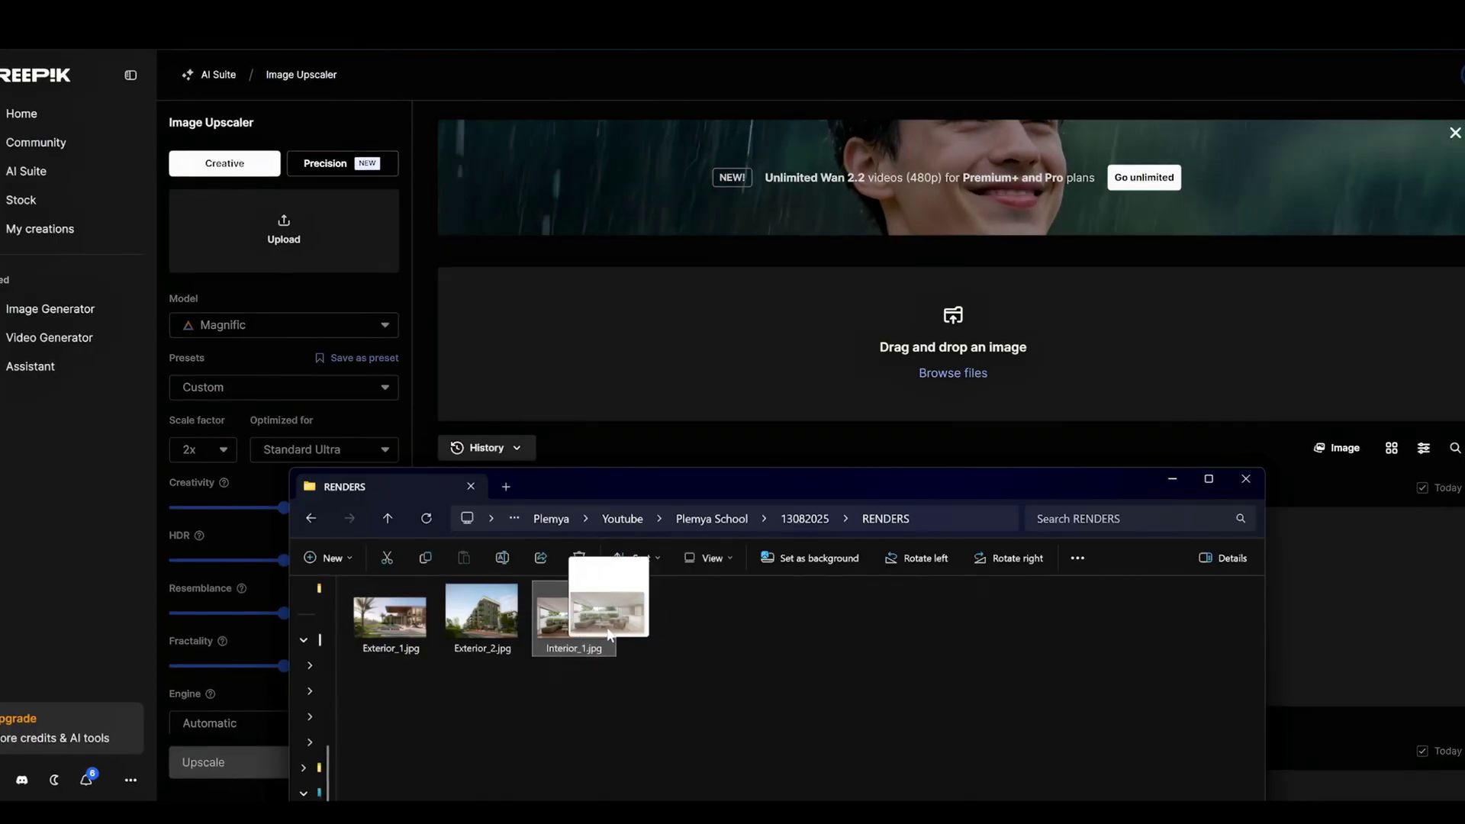
- Load the interior render and start a Magnific 2x upscale optimized for Standard Ultra
{"action": "left_click_drag", "start_coordinate": [608, 602], "coordinate": [810, 368]}
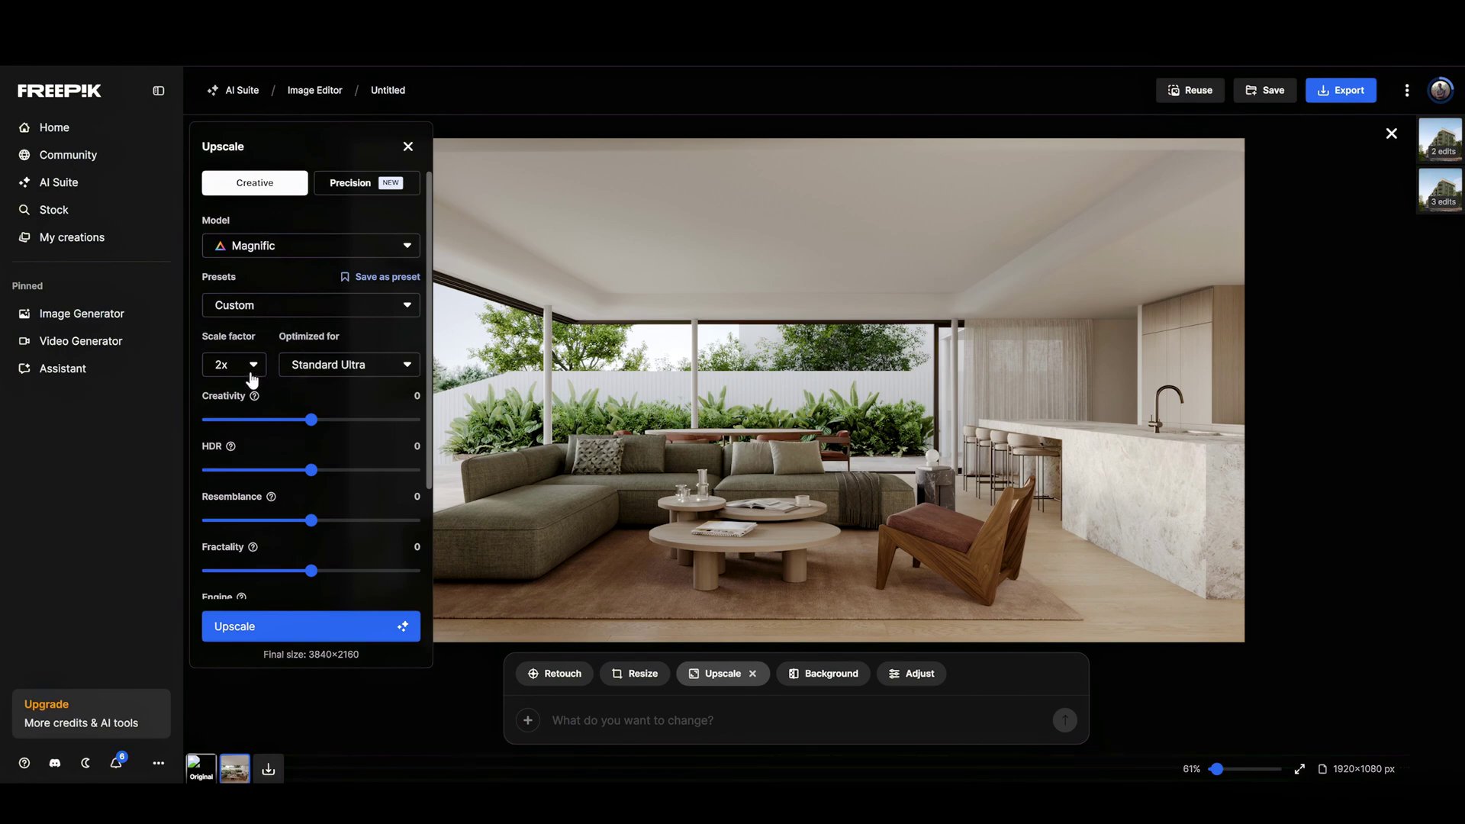
{"action": "left_click", "coordinate": [324, 374]}
{"action": "left_click", "coordinate": [326, 400]}
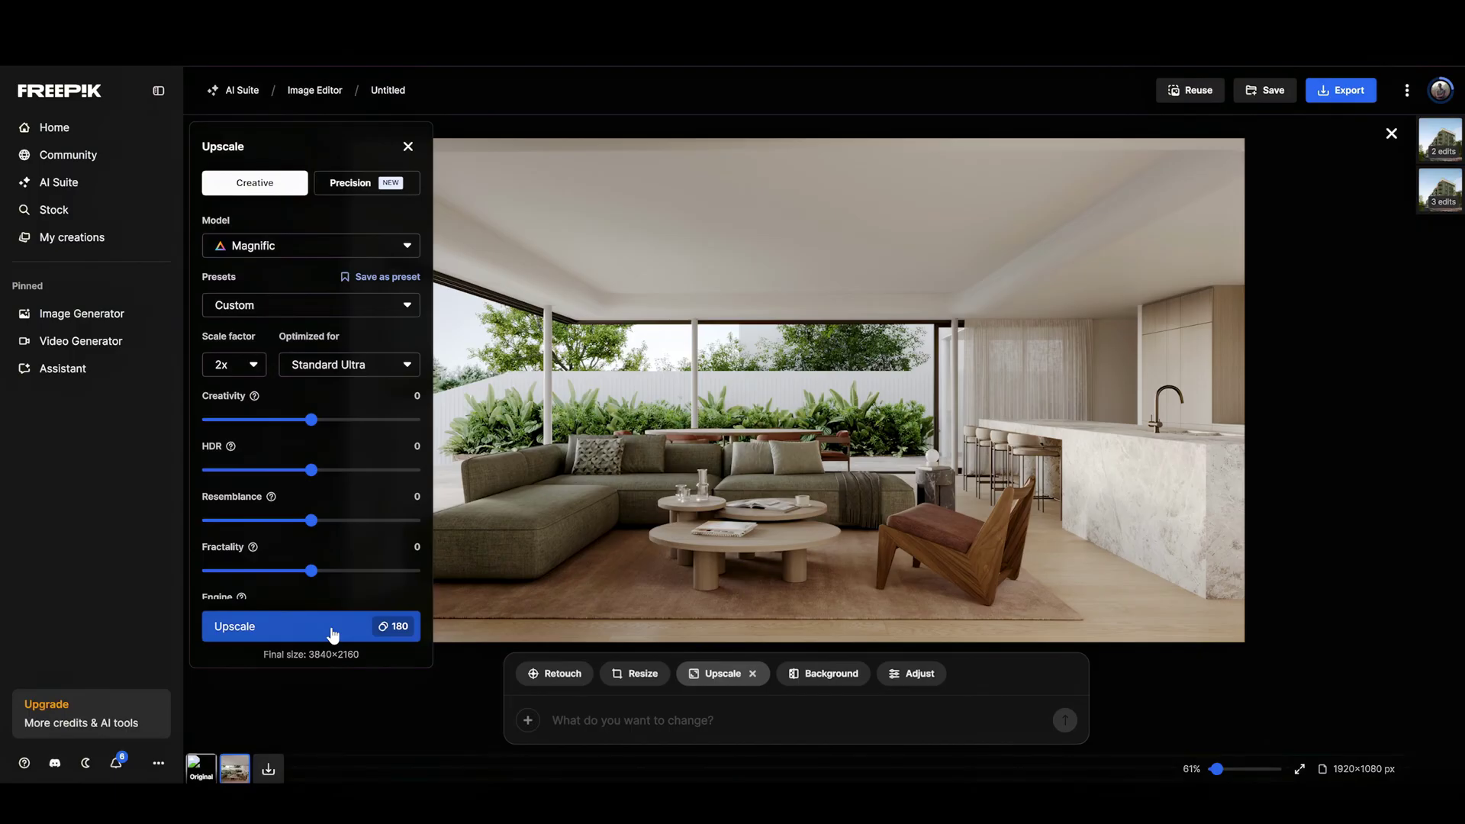
{"action": "left_click", "coordinate": [332, 633]}
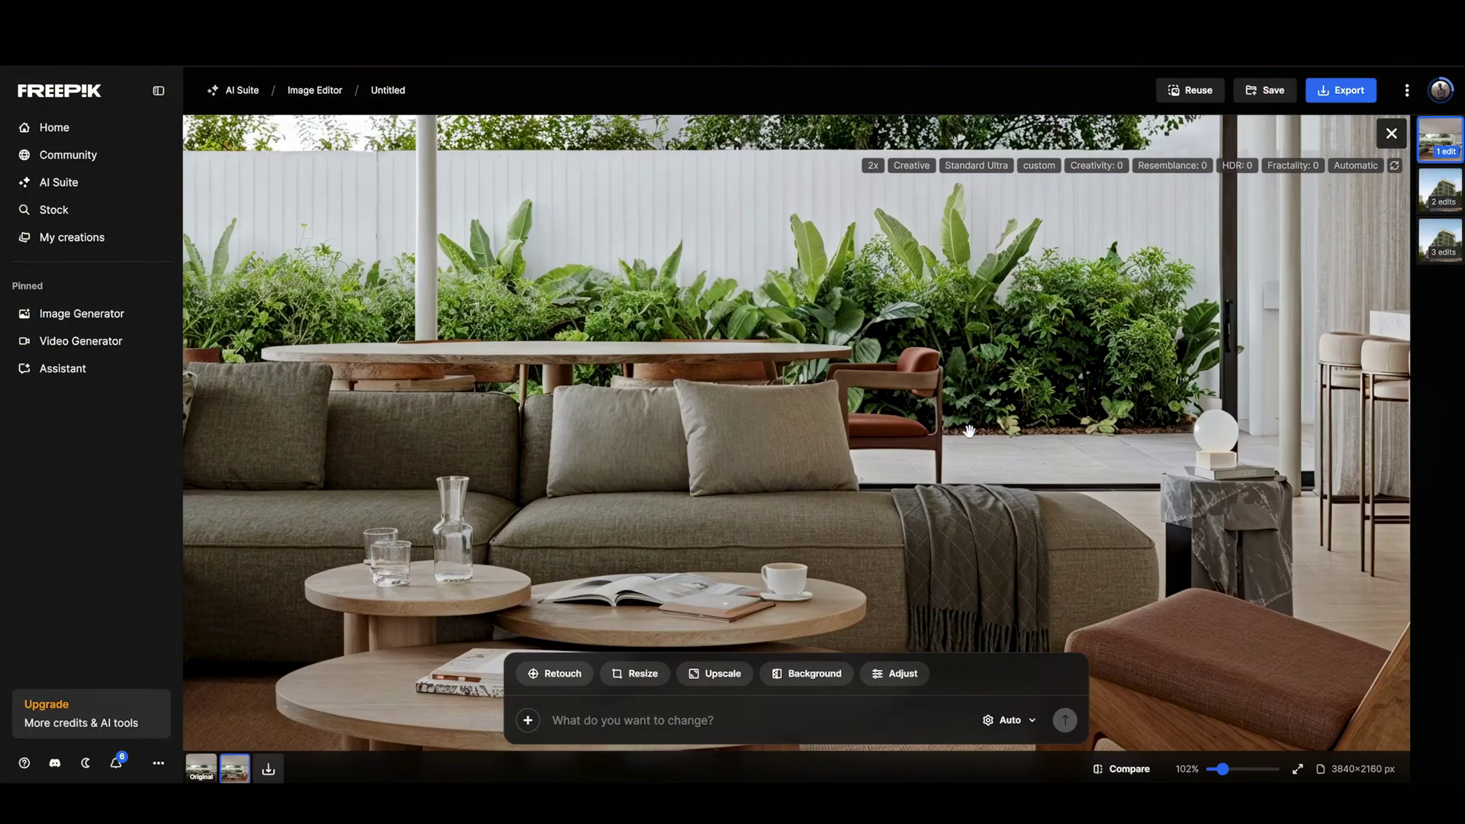
- Compare the 3840×2160 interior upscale with the original by sliding the Before/After divider over the garden plants
{"action": "scroll", "coordinate": [969, 431], "scroll_direction": "down", "scroll_amount": 4}
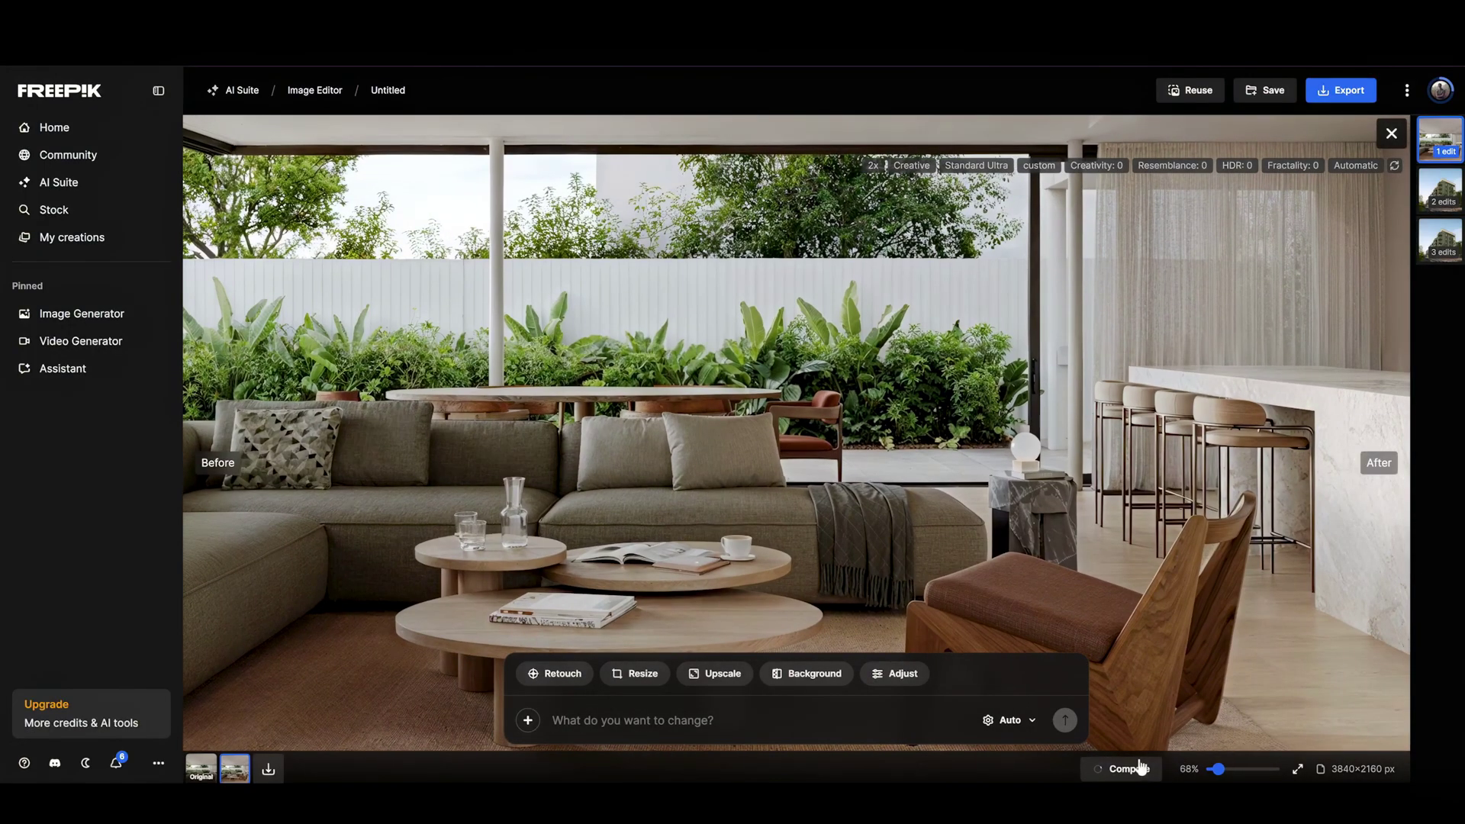
{"action": "scroll", "coordinate": [687, 385], "scroll_direction": "up", "scroll_amount": 8}
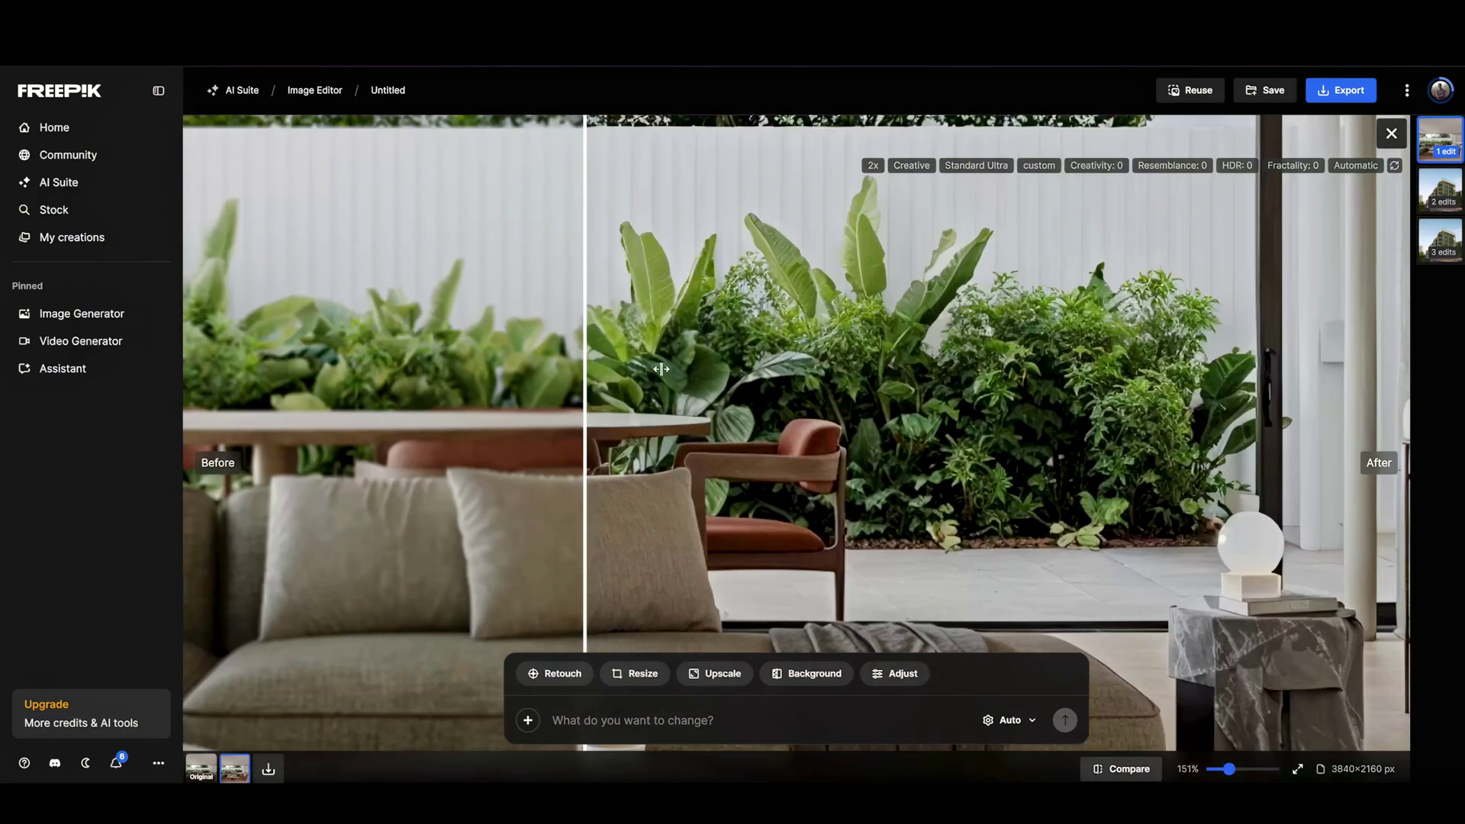
{"action": "scroll", "coordinate": [593, 366], "scroll_direction": "down", "scroll_amount": 4}
{"action": "left_click_drag", "start_coordinate": [1013, 397], "coordinate": [435, 552]}
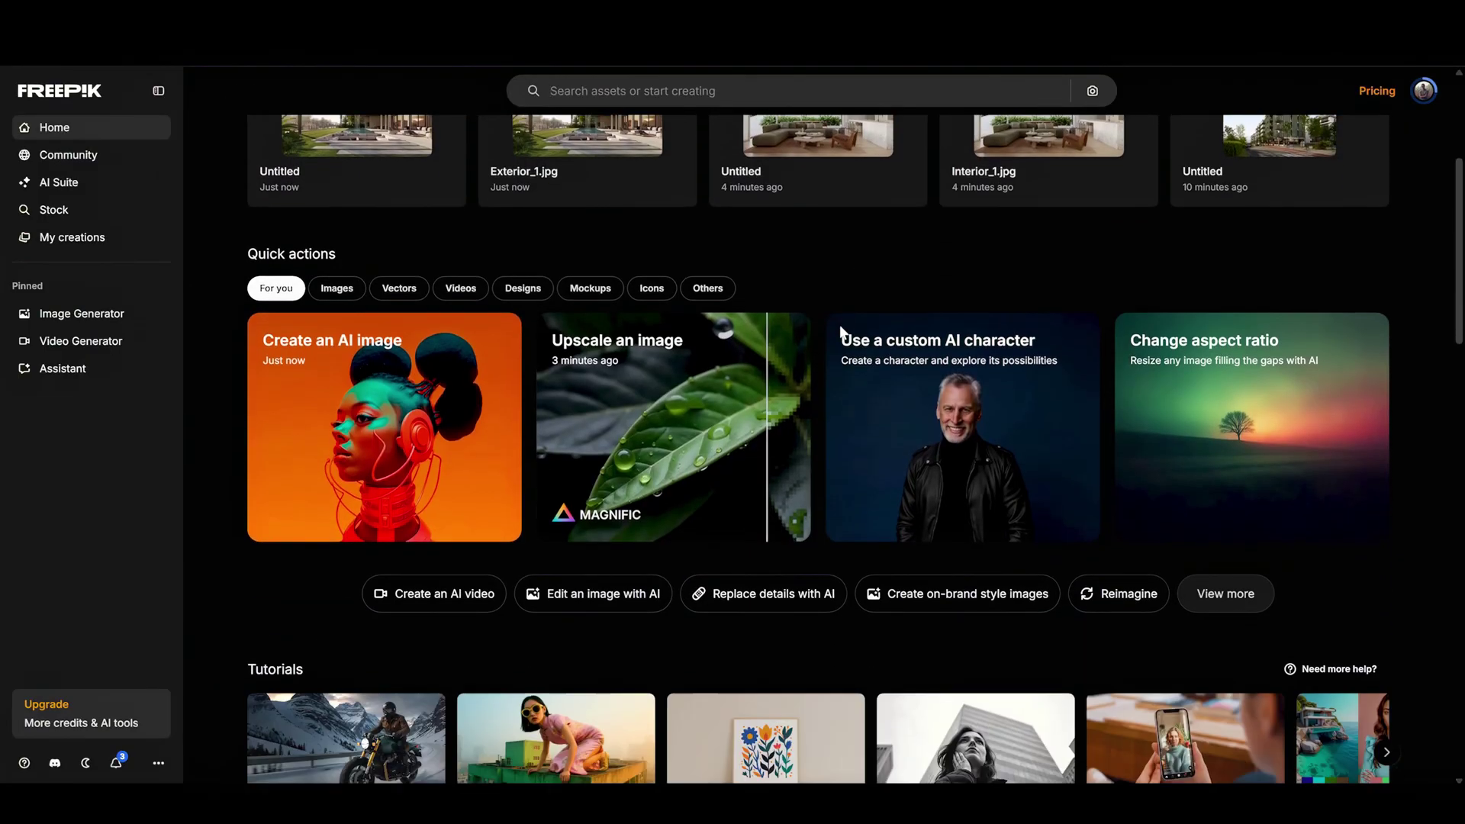
- Scroll through the Freepik Home page and its recent creations
{"action": "scroll", "coordinate": [840, 328], "scroll_direction": "down", "scroll_amount": 3}
{"action": "scroll", "coordinate": [839, 331], "scroll_direction": "down", "scroll_amount": 4}
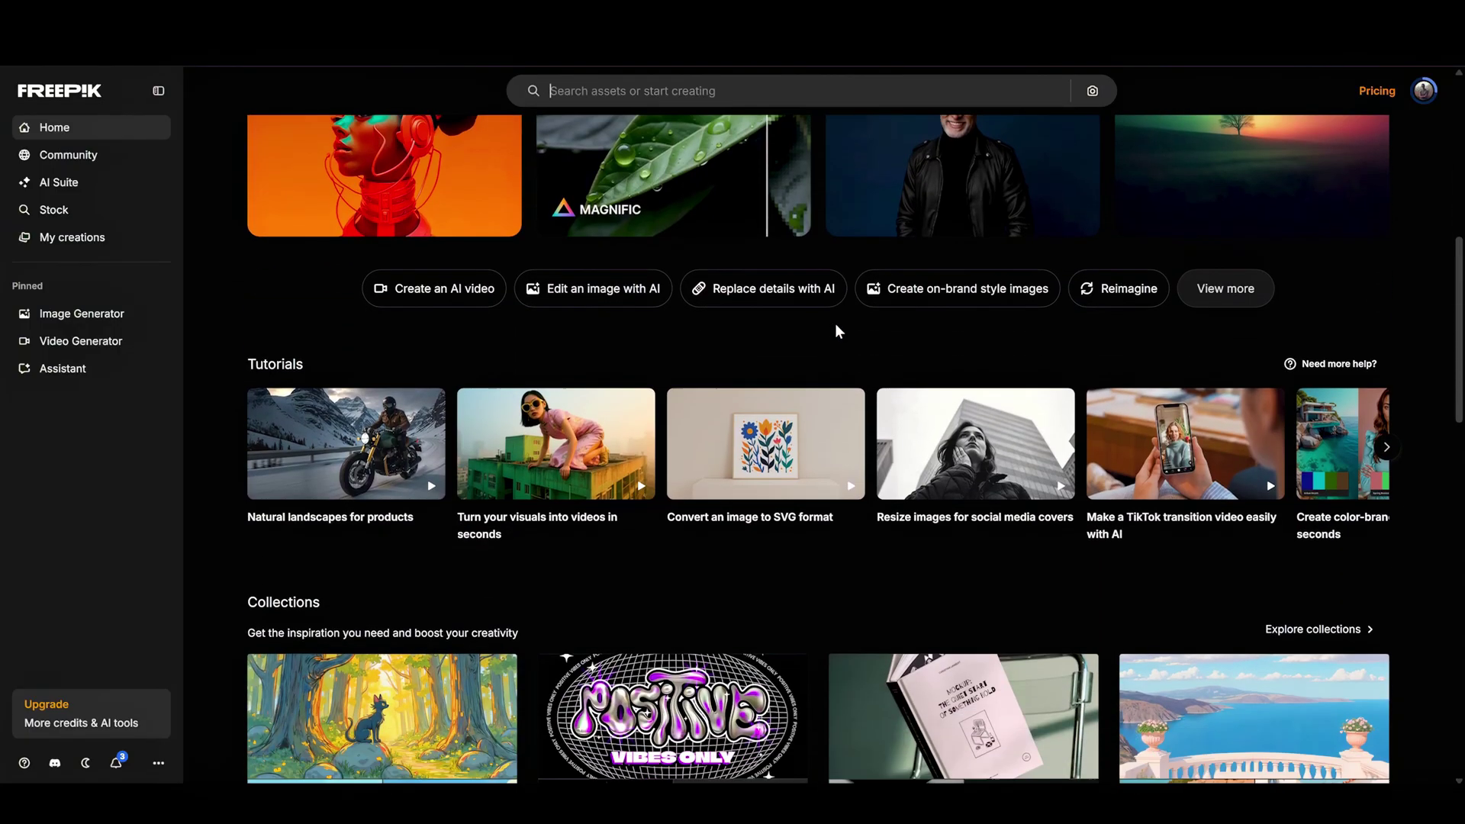
{"action": "scroll", "coordinate": [835, 324], "scroll_direction": "up", "scroll_amount": 9}
{"action": "scroll", "coordinate": [803, 492], "scroll_direction": "up", "scroll_amount": 2}
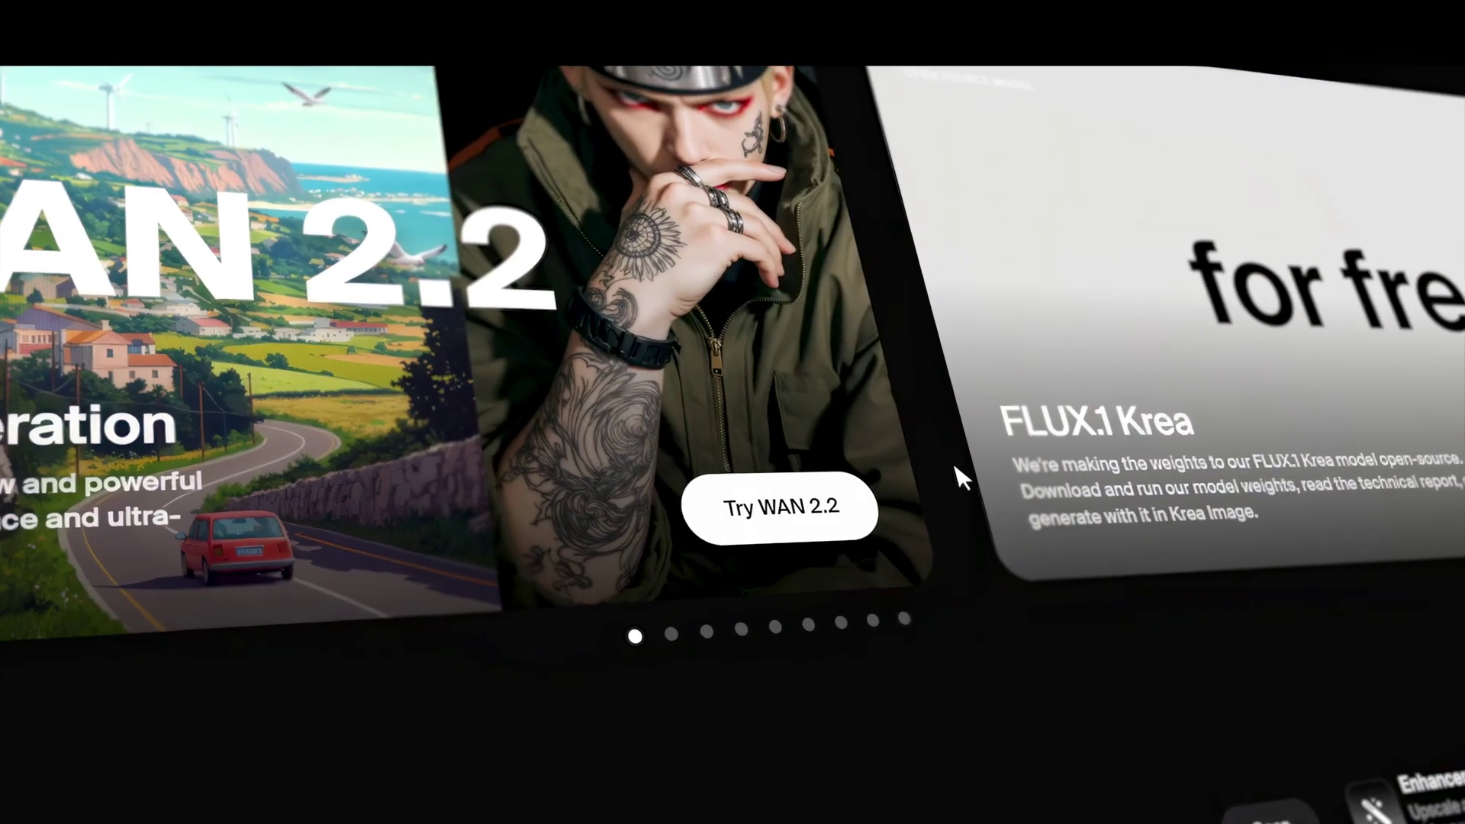
- Scroll the Krea AI home page to reach the Generate tools
{"action": "scroll", "coordinate": [975, 254], "scroll_direction": "down", "scroll_amount": 10}
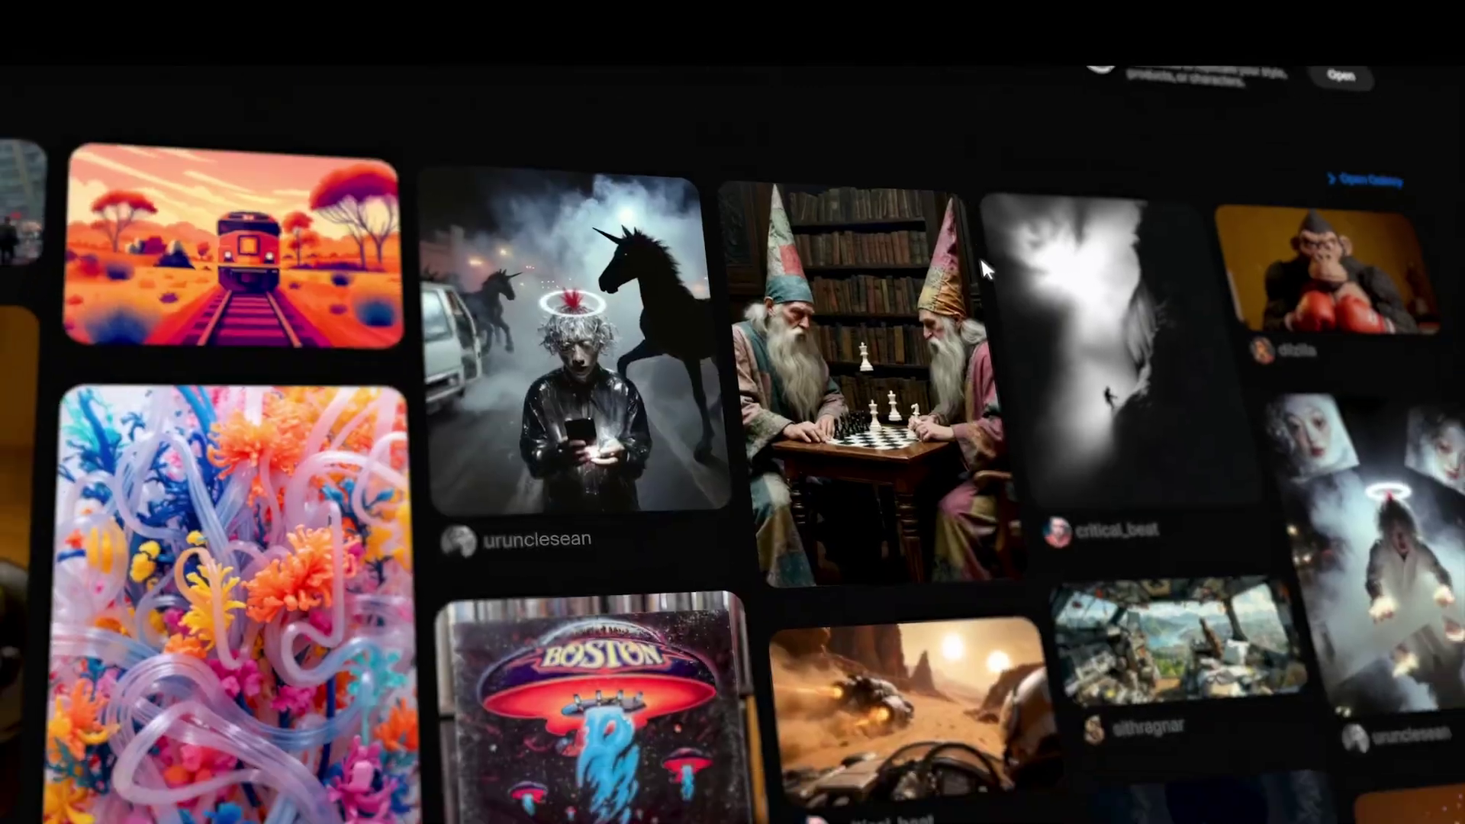
{"action": "scroll", "coordinate": [985, 318], "scroll_direction": "up", "scroll_amount": 10}
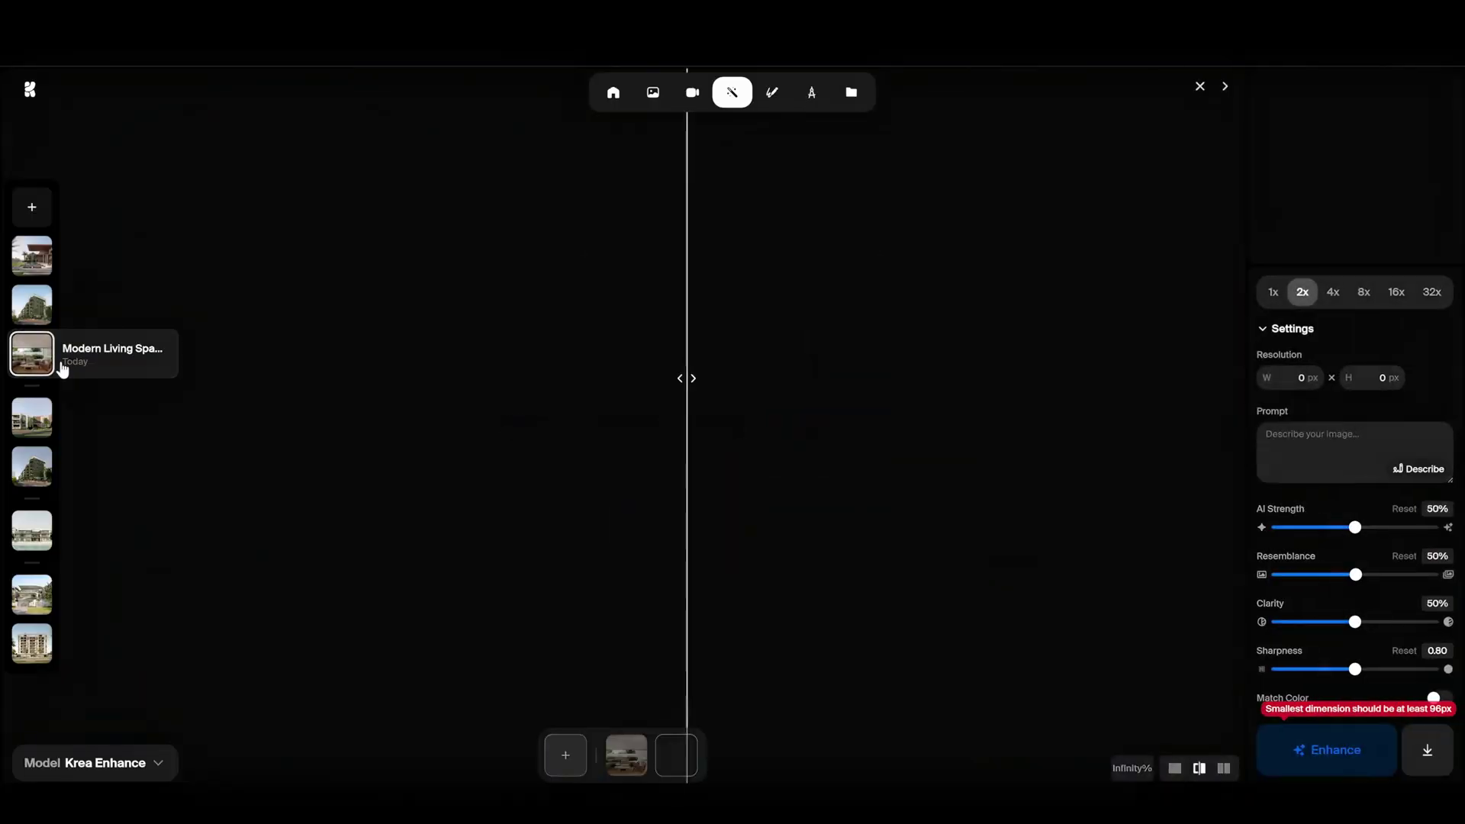
- Load the interior render into the Krea Enhancer and compare the original with the enhanced version
{"action": "left_click", "coordinate": [41, 367]}
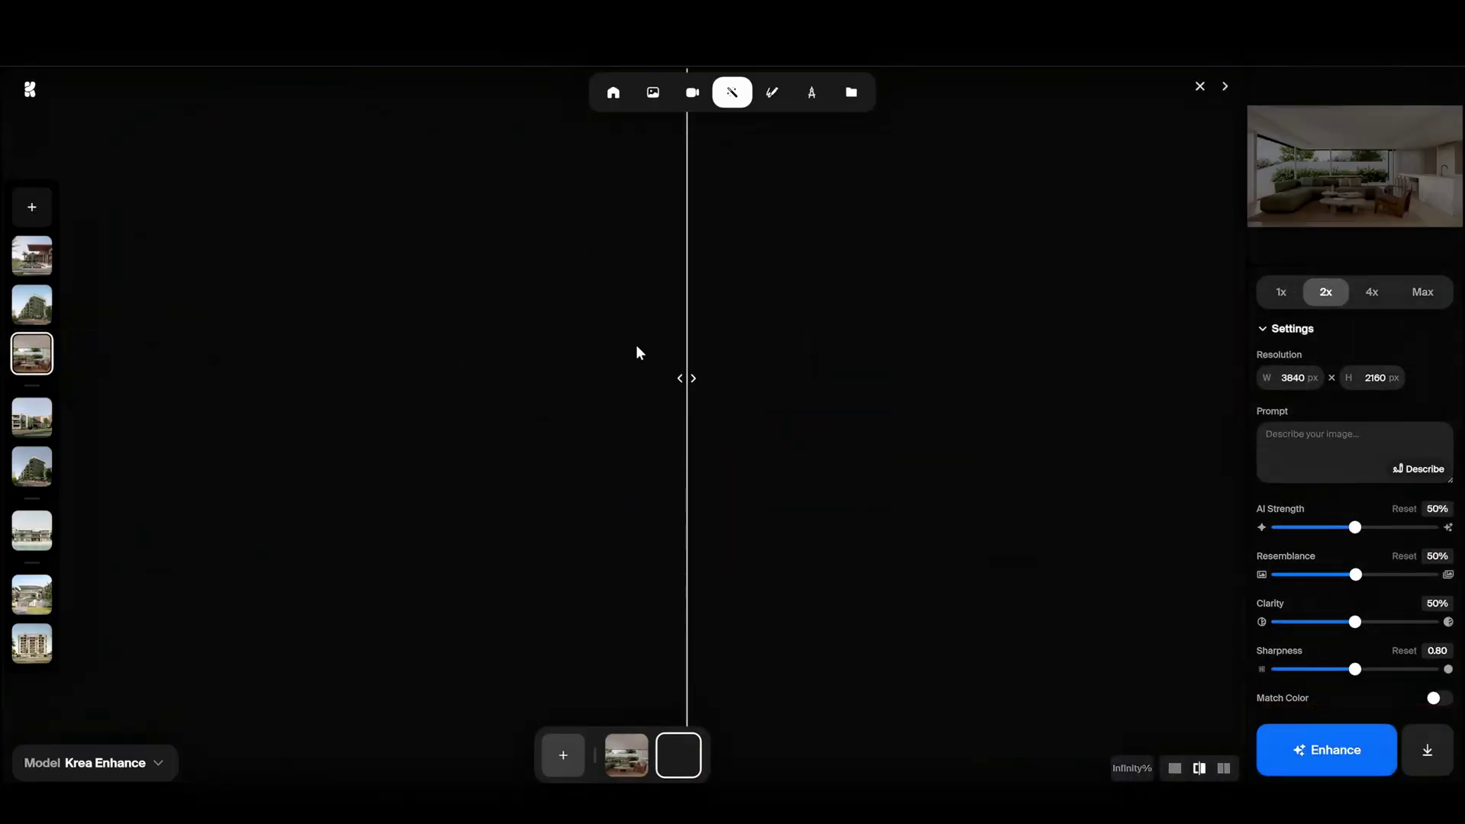
{"action": "left_click_drag", "start_coordinate": [686, 390], "coordinate": [441, 555]}
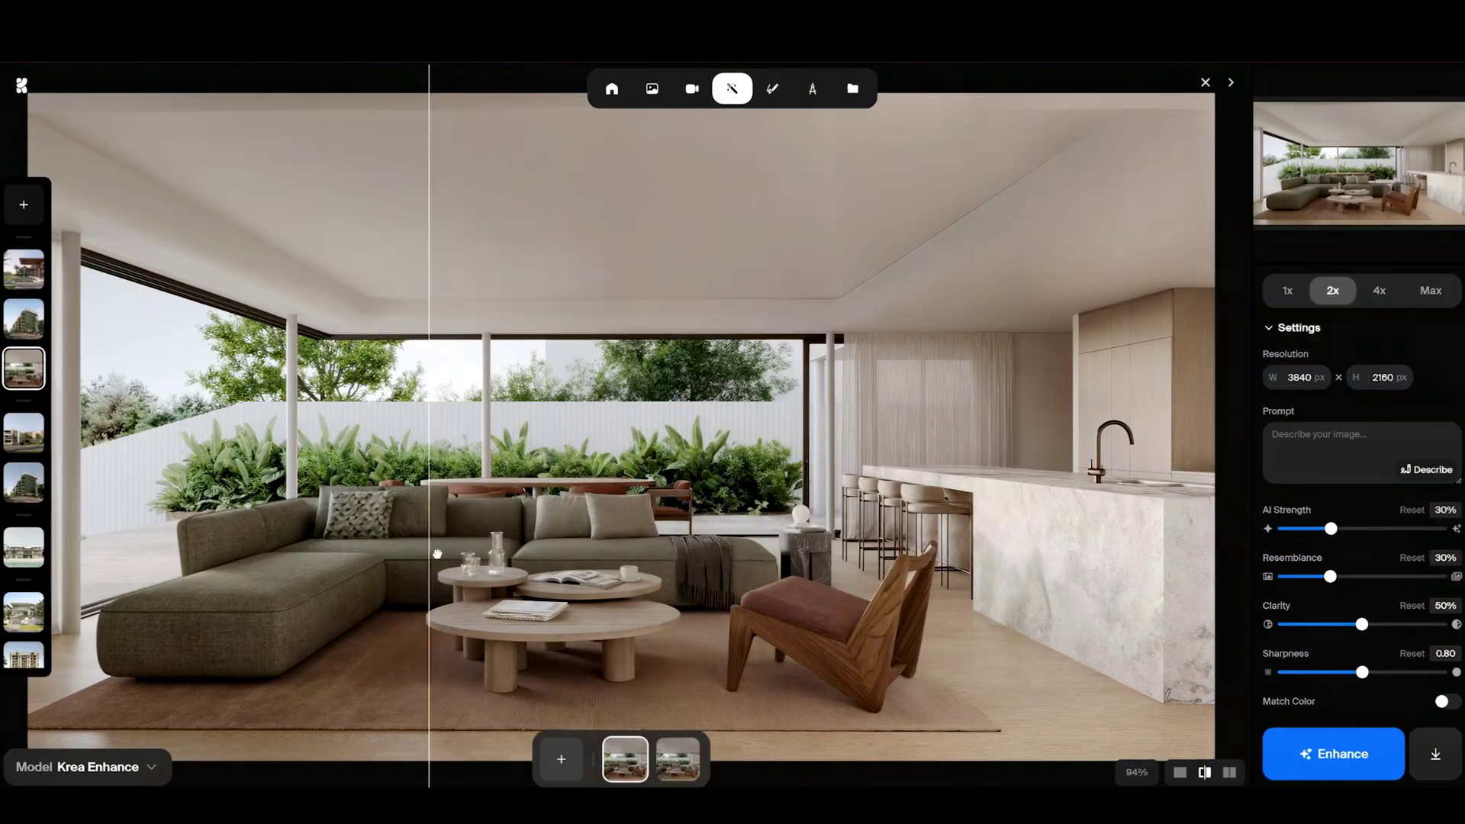
{"action": "scroll", "coordinate": [709, 457], "scroll_direction": "up", "scroll_amount": 5}
{"action": "scroll", "coordinate": [707, 450], "scroll_direction": "down", "scroll_amount": 5}
{"action": "scroll", "coordinate": [561, 495], "scroll_direction": "up", "scroll_amount": 5}
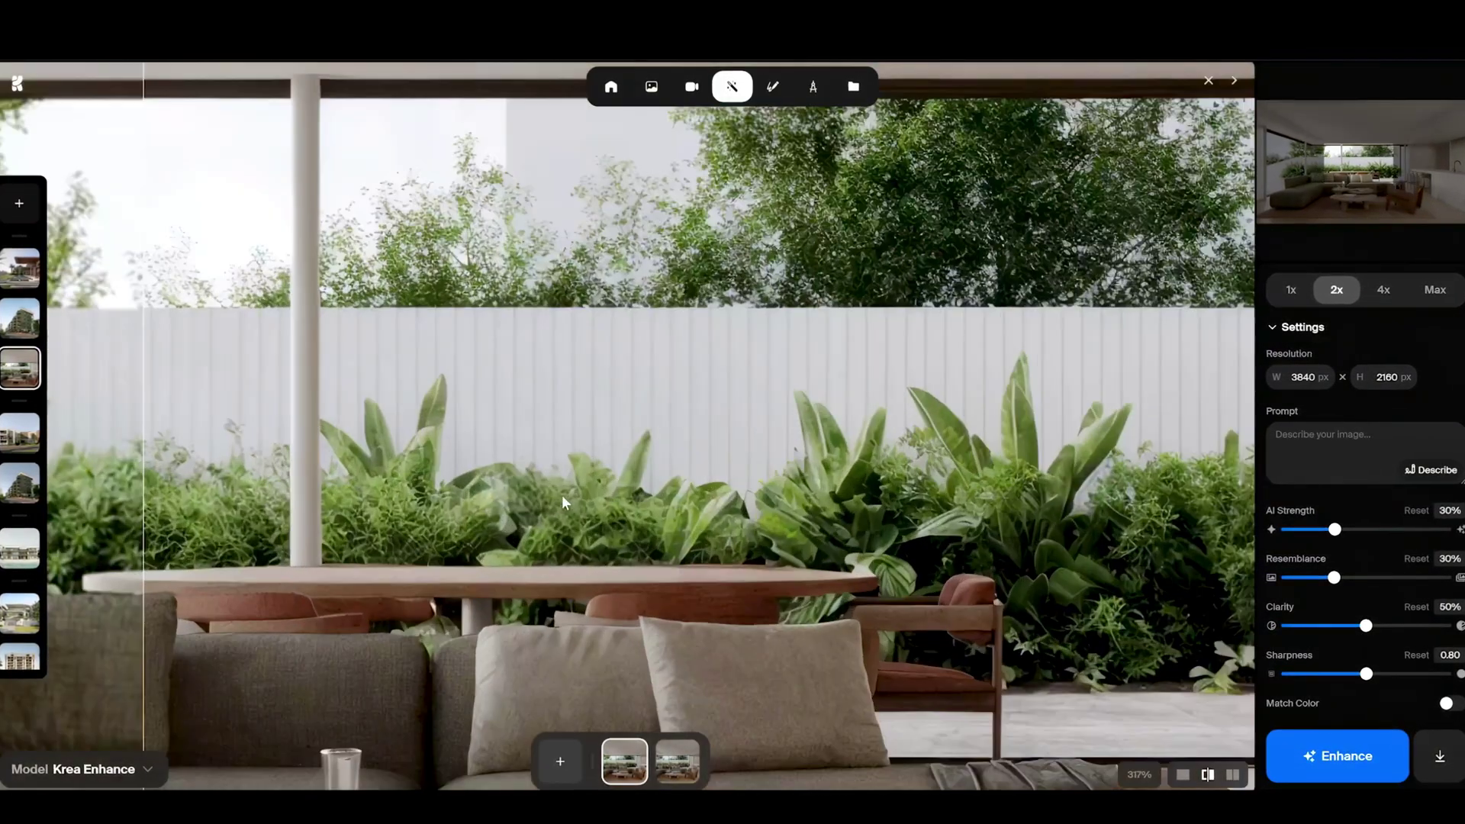
- Sweep the before/after split across the garden plants, living room, building entrance and villa
{"action": "left_click_drag", "start_coordinate": [142, 518], "coordinate": [370, 514]}
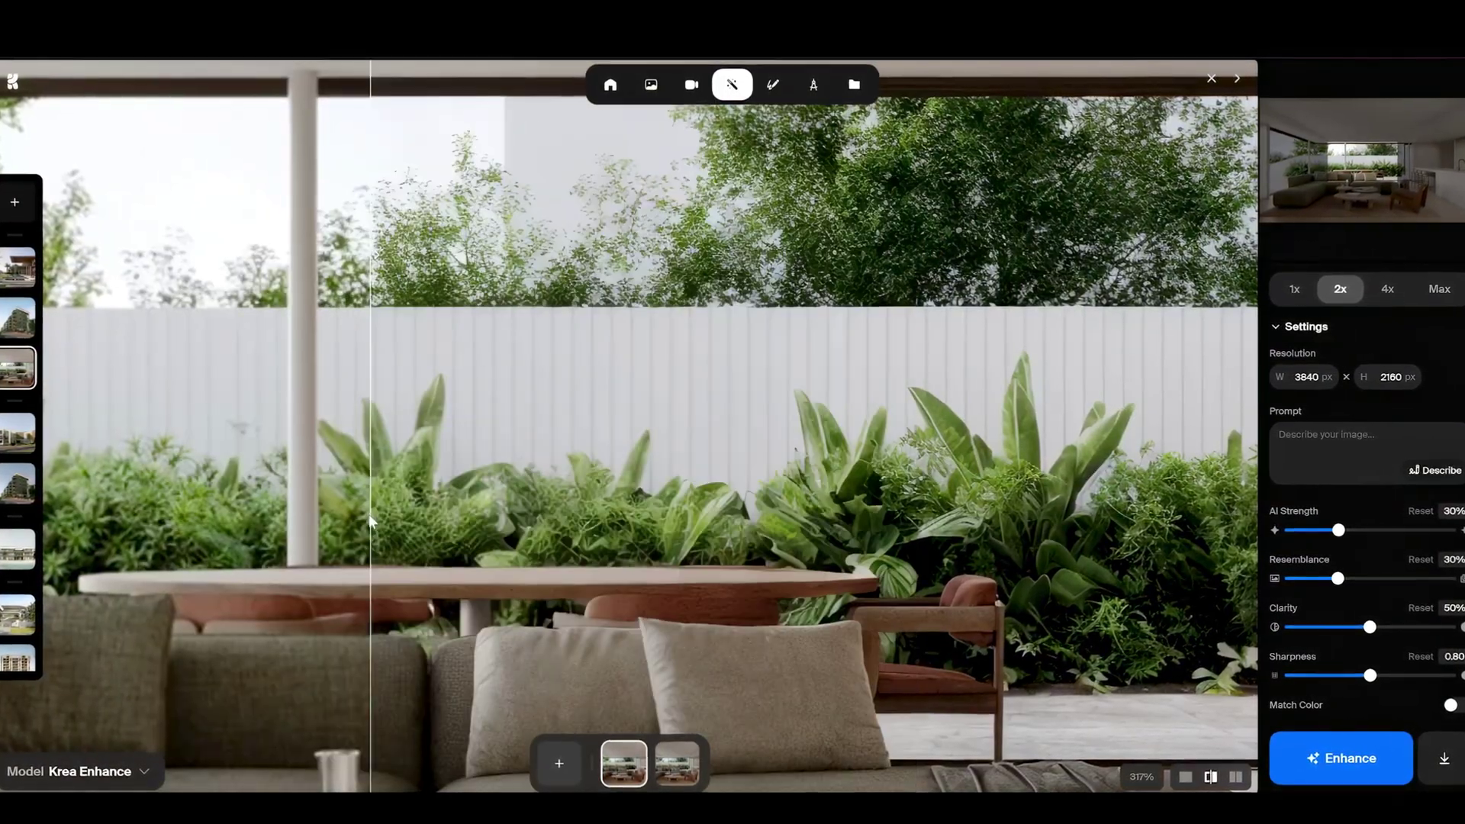
{"action": "scroll", "coordinate": [395, 515], "scroll_direction": "down", "scroll_amount": 3}
{"action": "scroll", "coordinate": [488, 512], "scroll_direction": "down", "scroll_amount": 2}
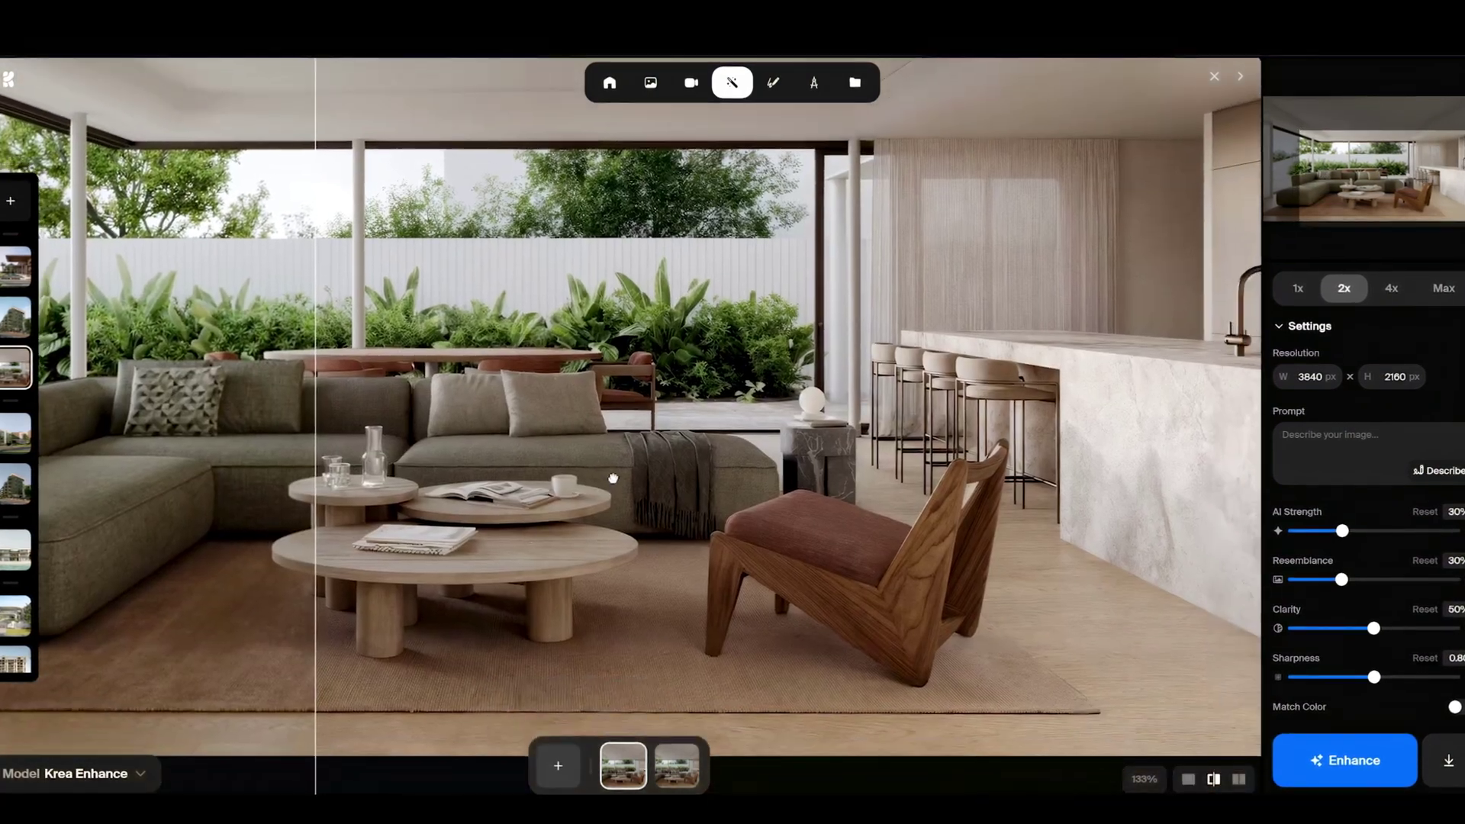
{"action": "left_click_drag", "start_coordinate": [317, 473], "coordinate": [130, 497]}
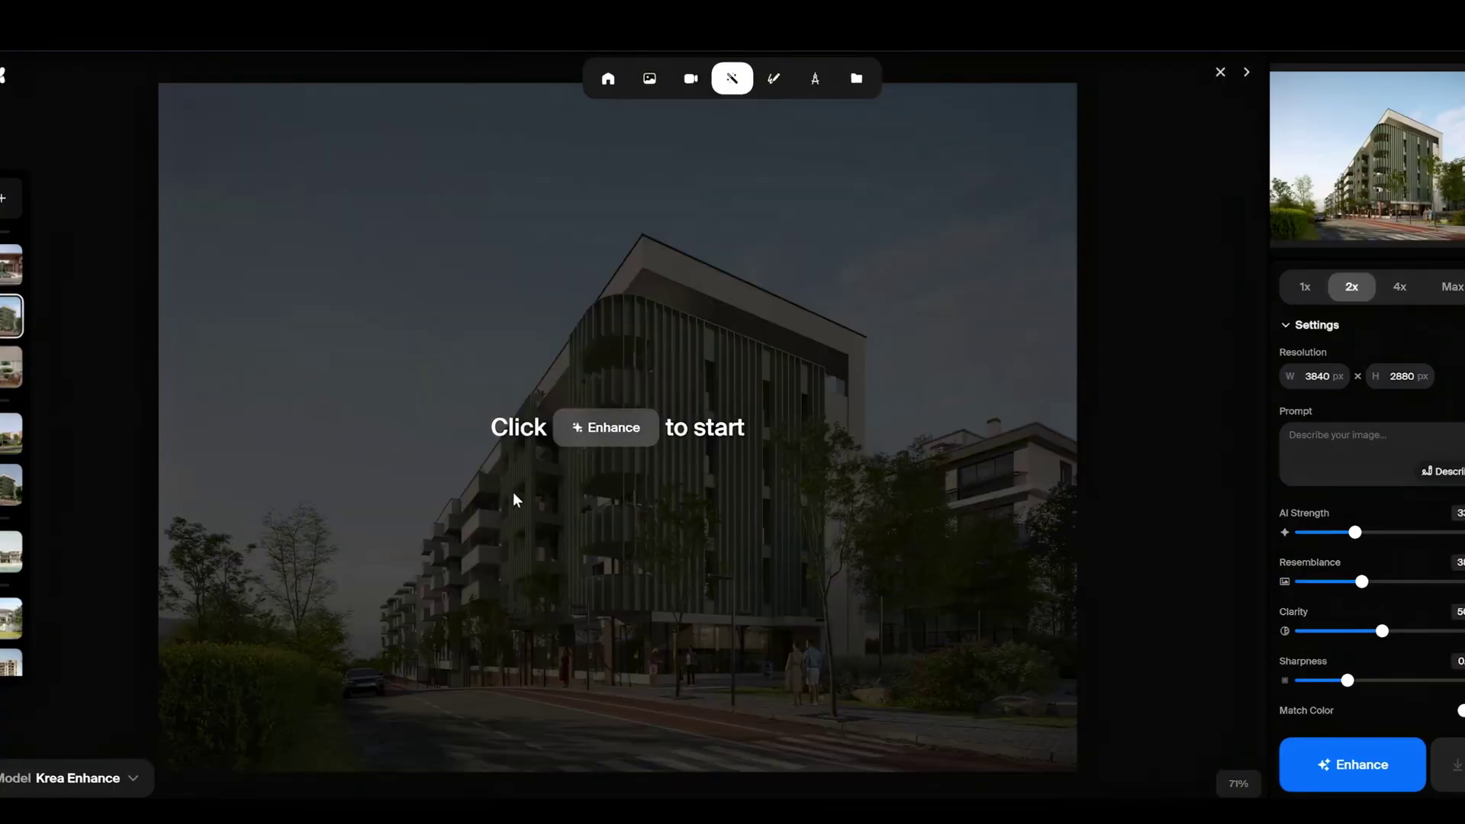
{"action": "scroll", "coordinate": [701, 663], "scroll_direction": "up", "scroll_amount": 5}
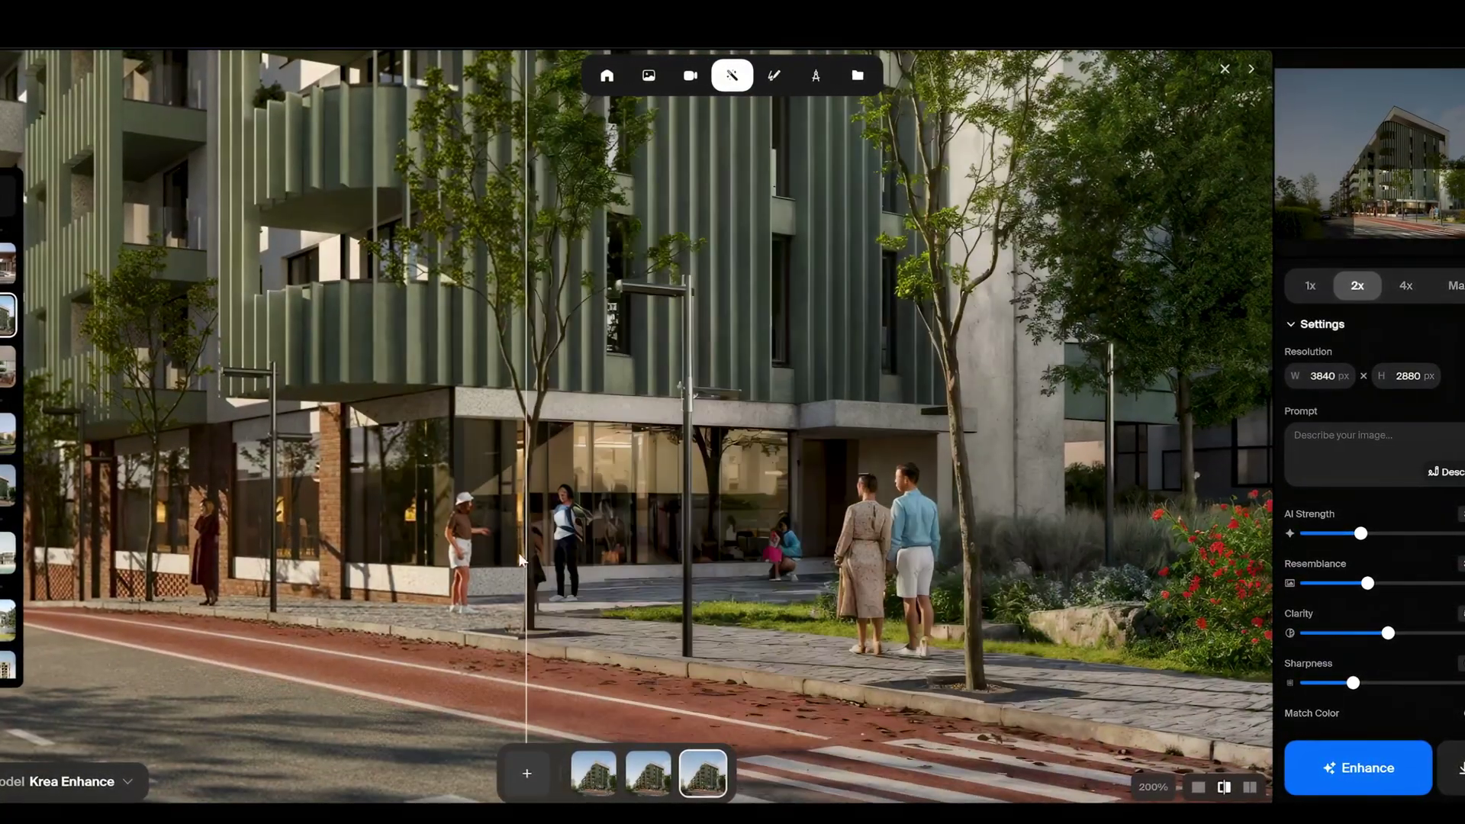
{"action": "left_click_drag", "start_coordinate": [525, 561], "coordinate": [1045, 561]}
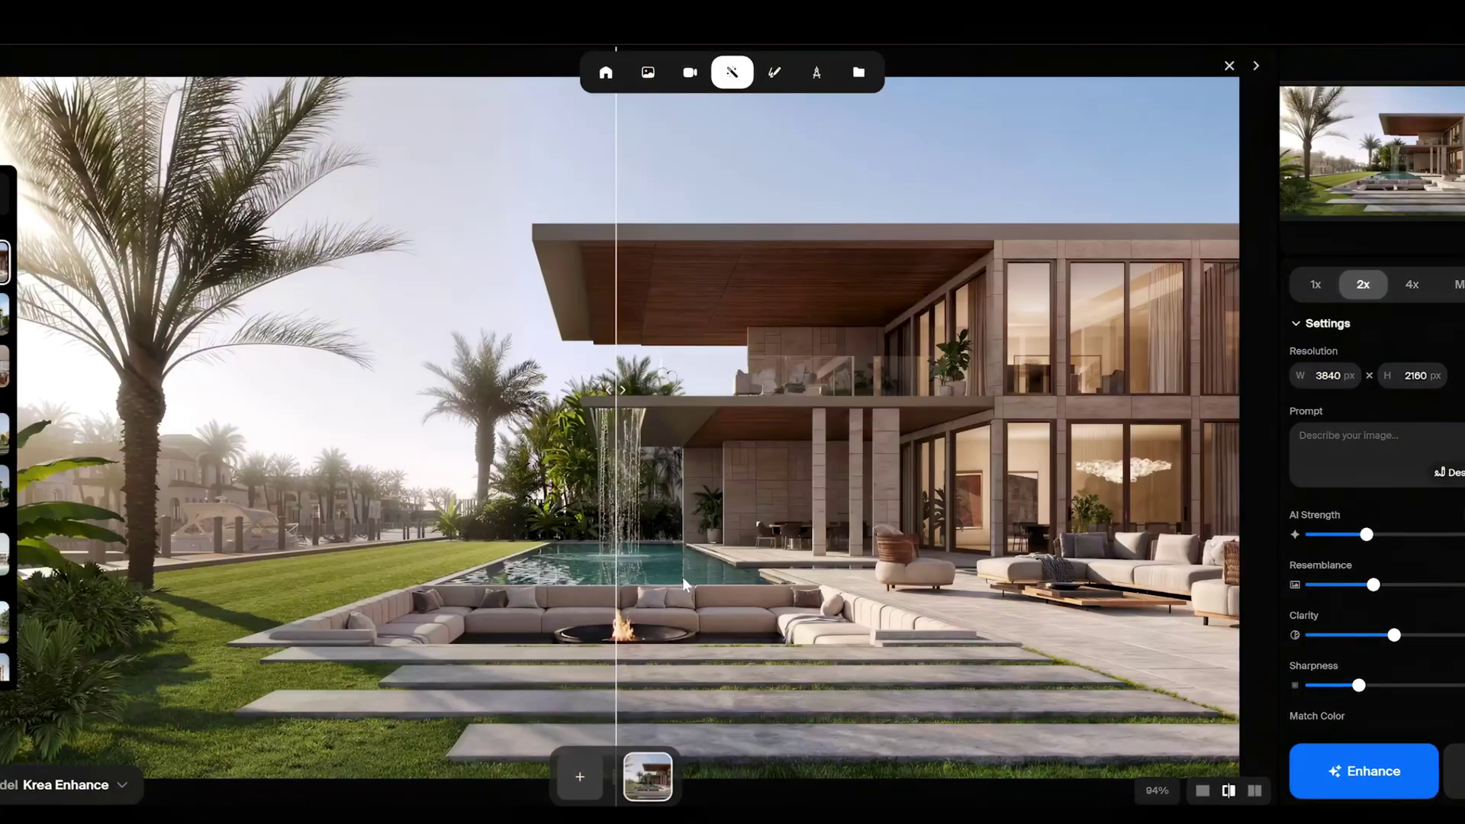
{"action": "left_click_drag", "start_coordinate": [610, 585], "coordinate": [165, 602]}
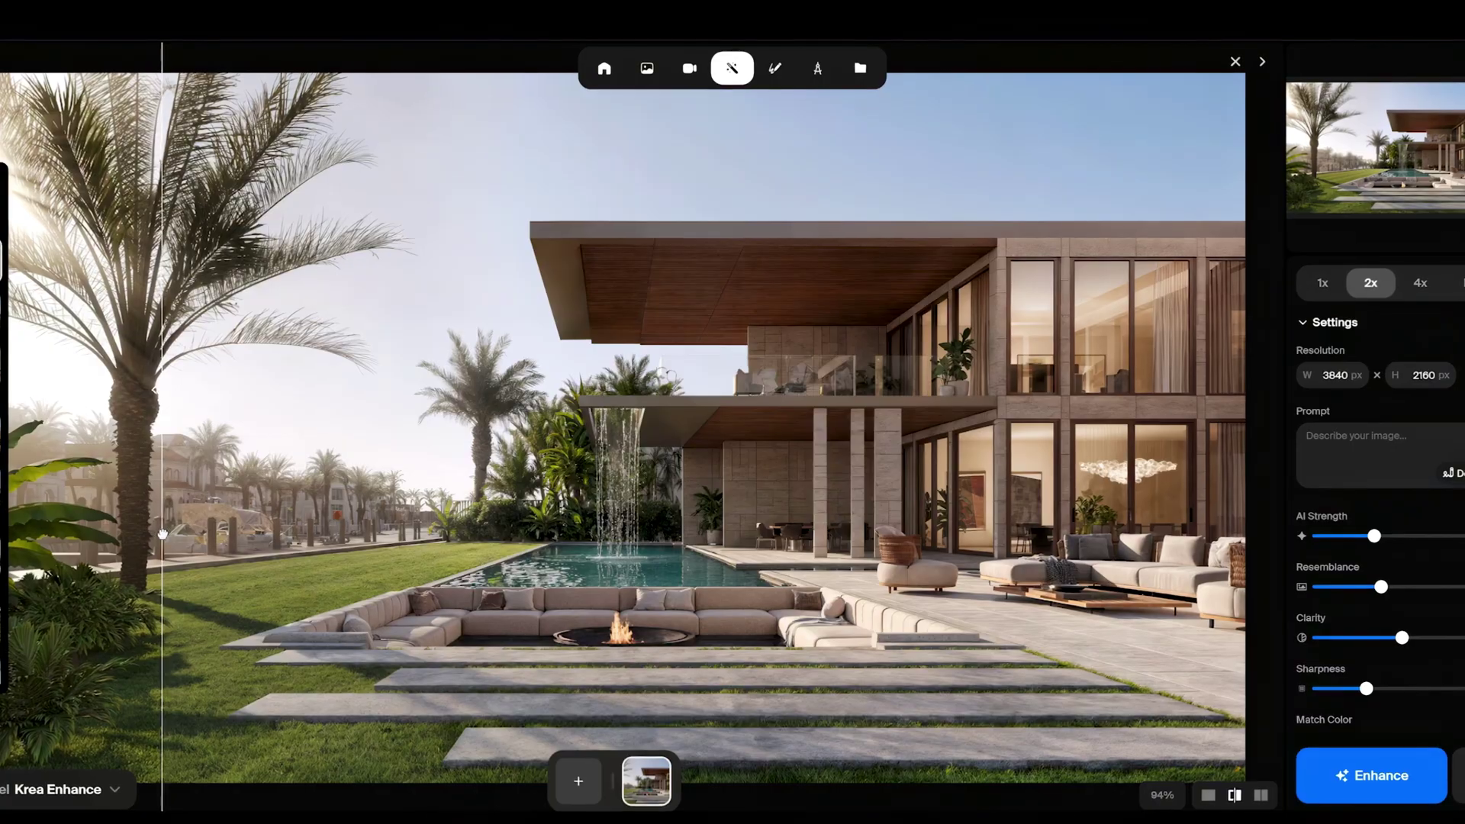
{"action": "left_click_drag", "start_coordinate": [163, 534], "coordinate": [175, 487]}
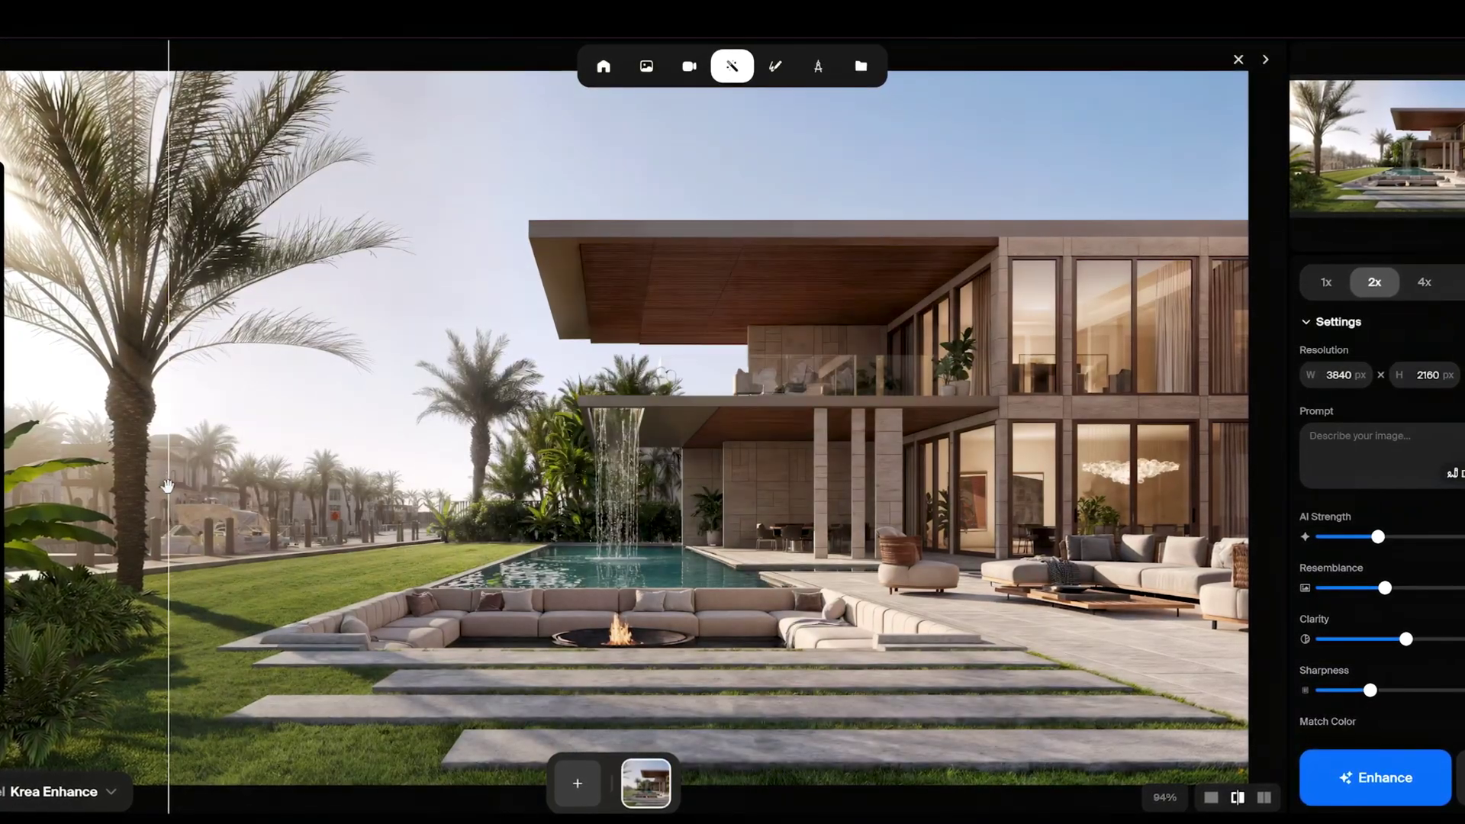
- Review the upscaling model list, keep Krea Enhance, and recheck the villa comparison
{"action": "left_click", "coordinate": [77, 790]}
{"action": "left_click", "coordinate": [740, 437]}
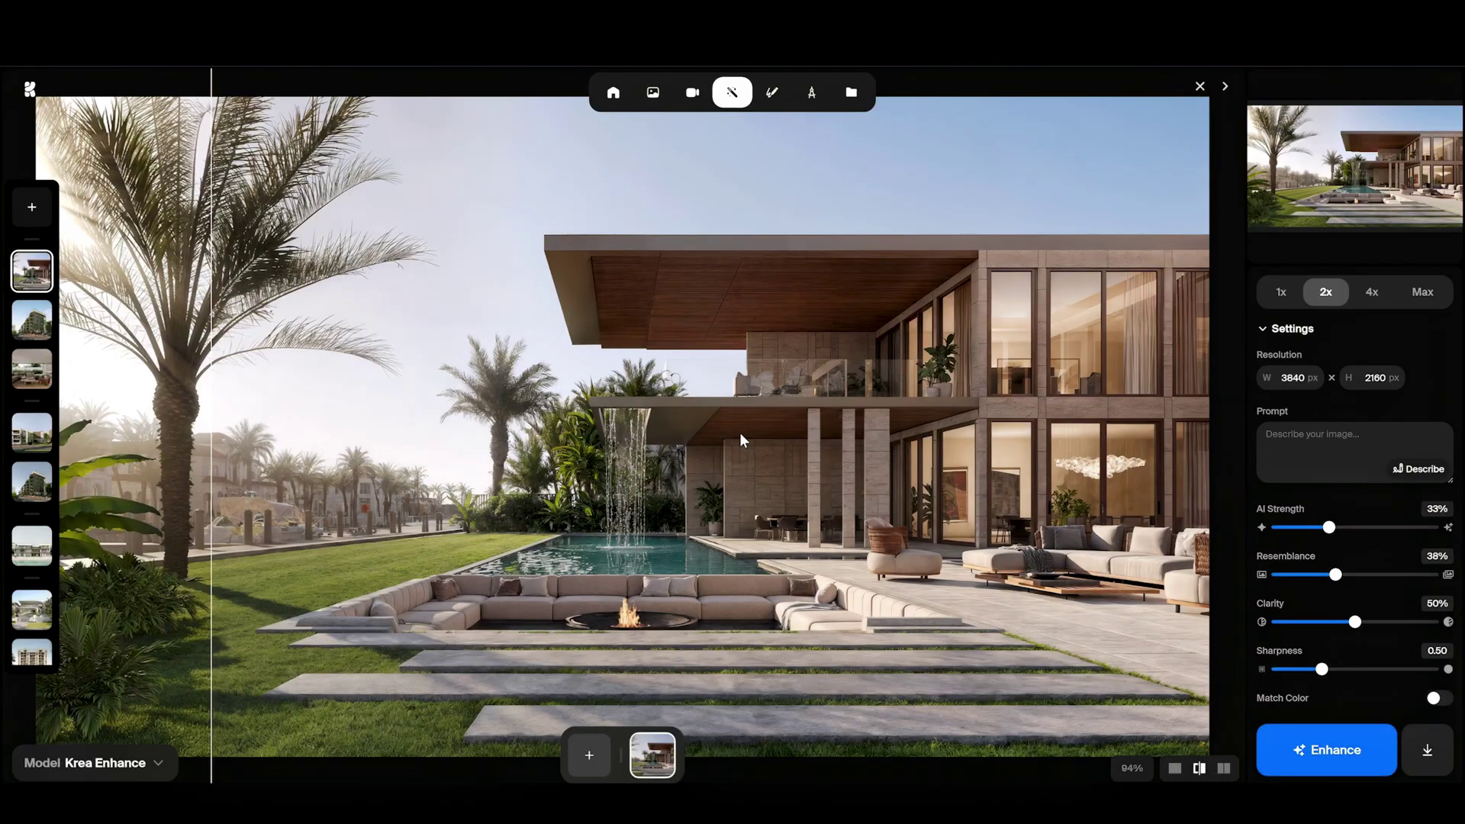
{"action": "left_click", "coordinate": [134, 764]}
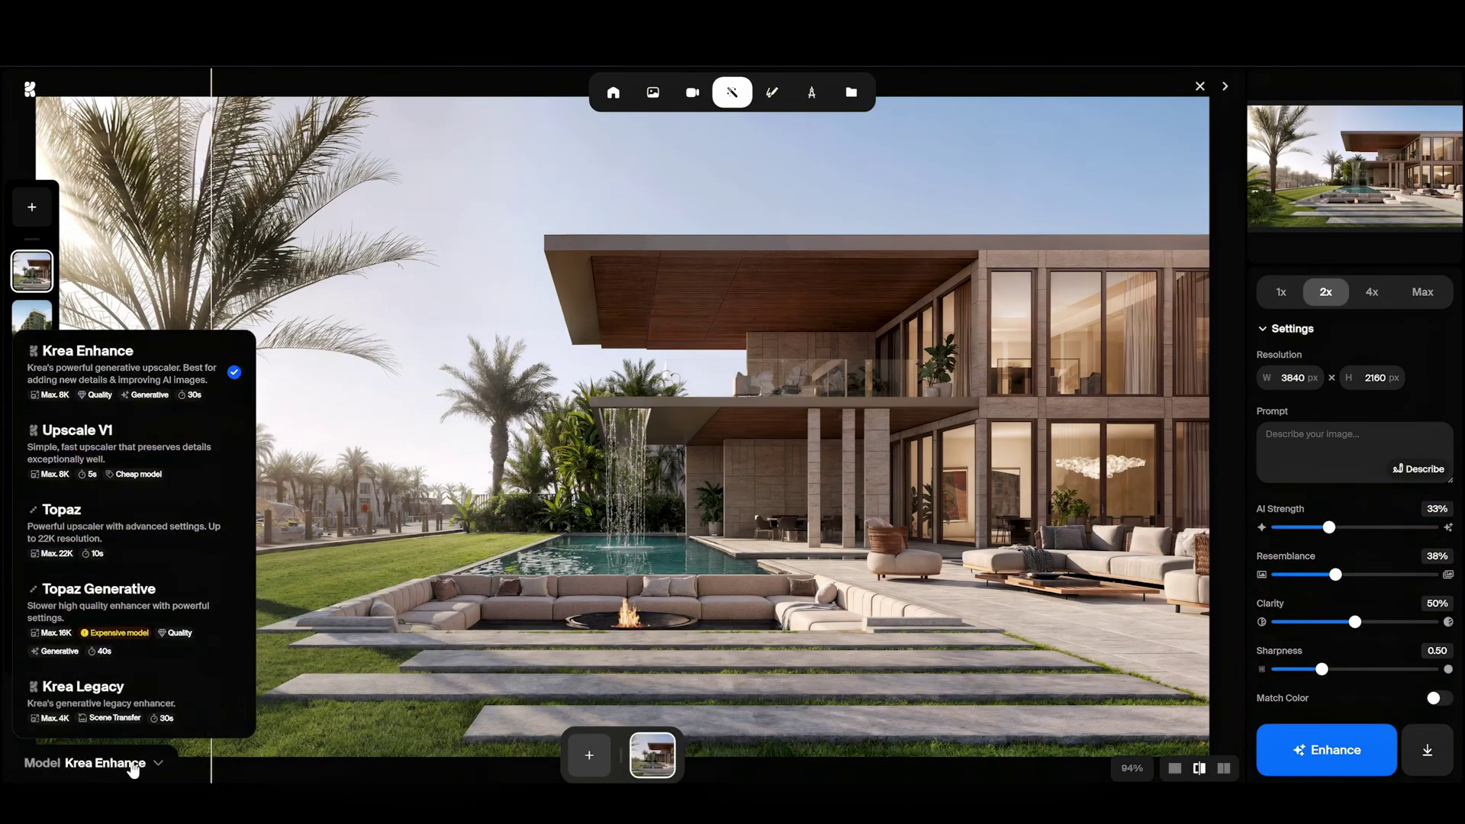
{"action": "left_click", "coordinate": [747, 357]}
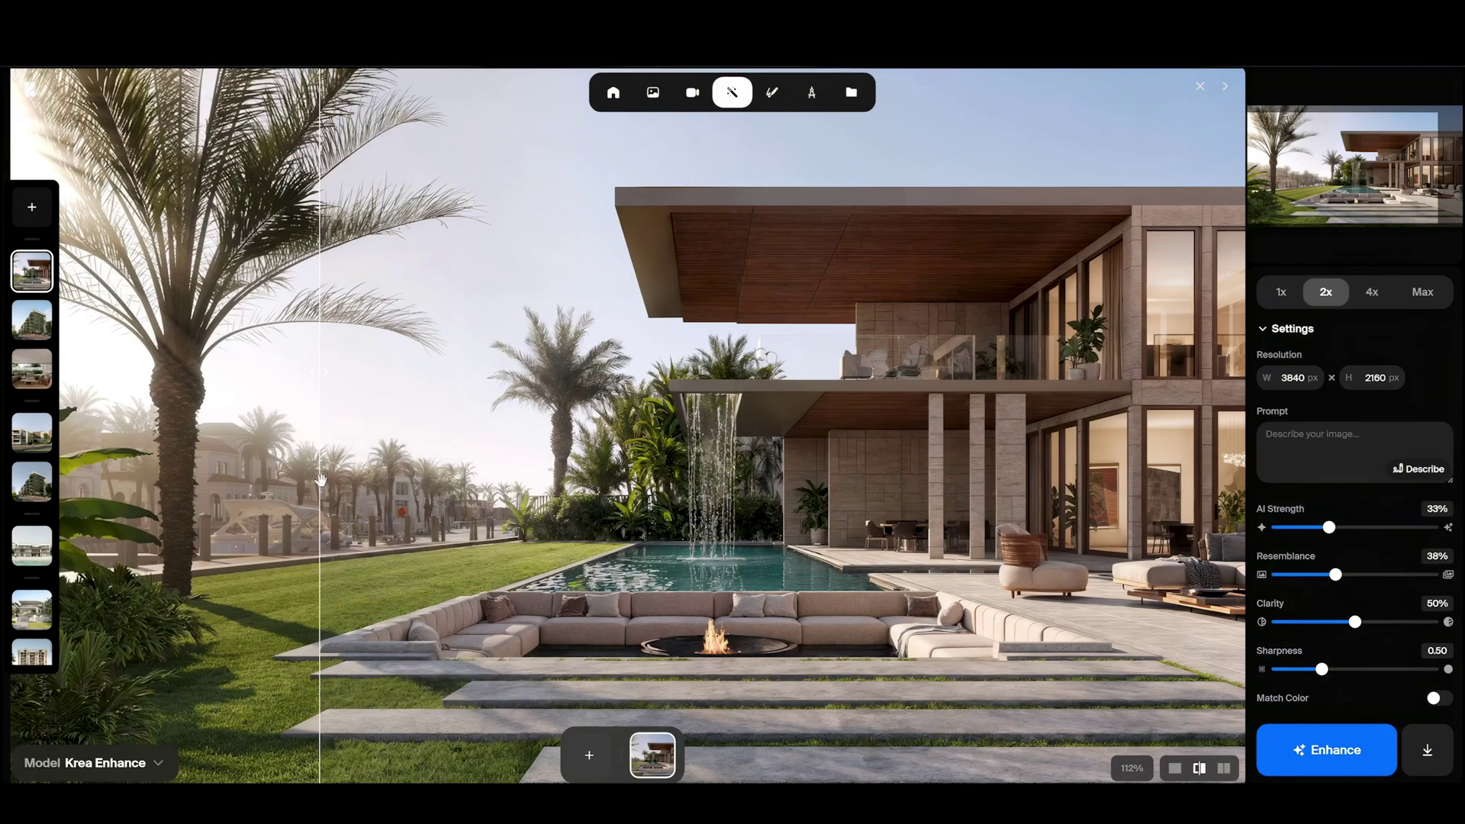
{"action": "left_click_drag", "start_coordinate": [320, 479], "coordinate": [205, 526]}
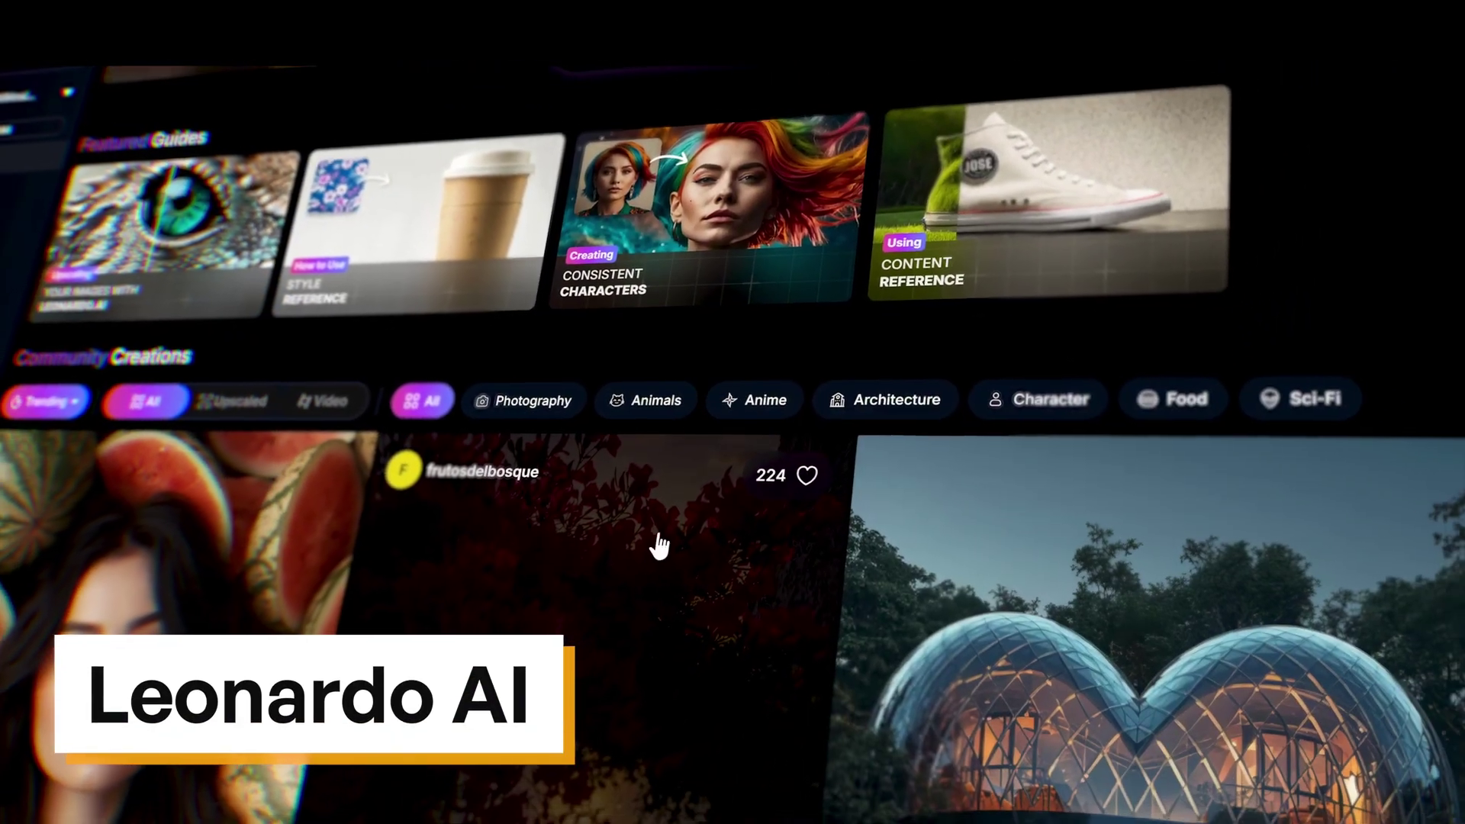
- Browse the Leonardo.Ai home page, then launch the Upscaler from the top tool strip
{"action": "scroll", "coordinate": [547, 461], "scroll_direction": "up", "scroll_amount": 3}
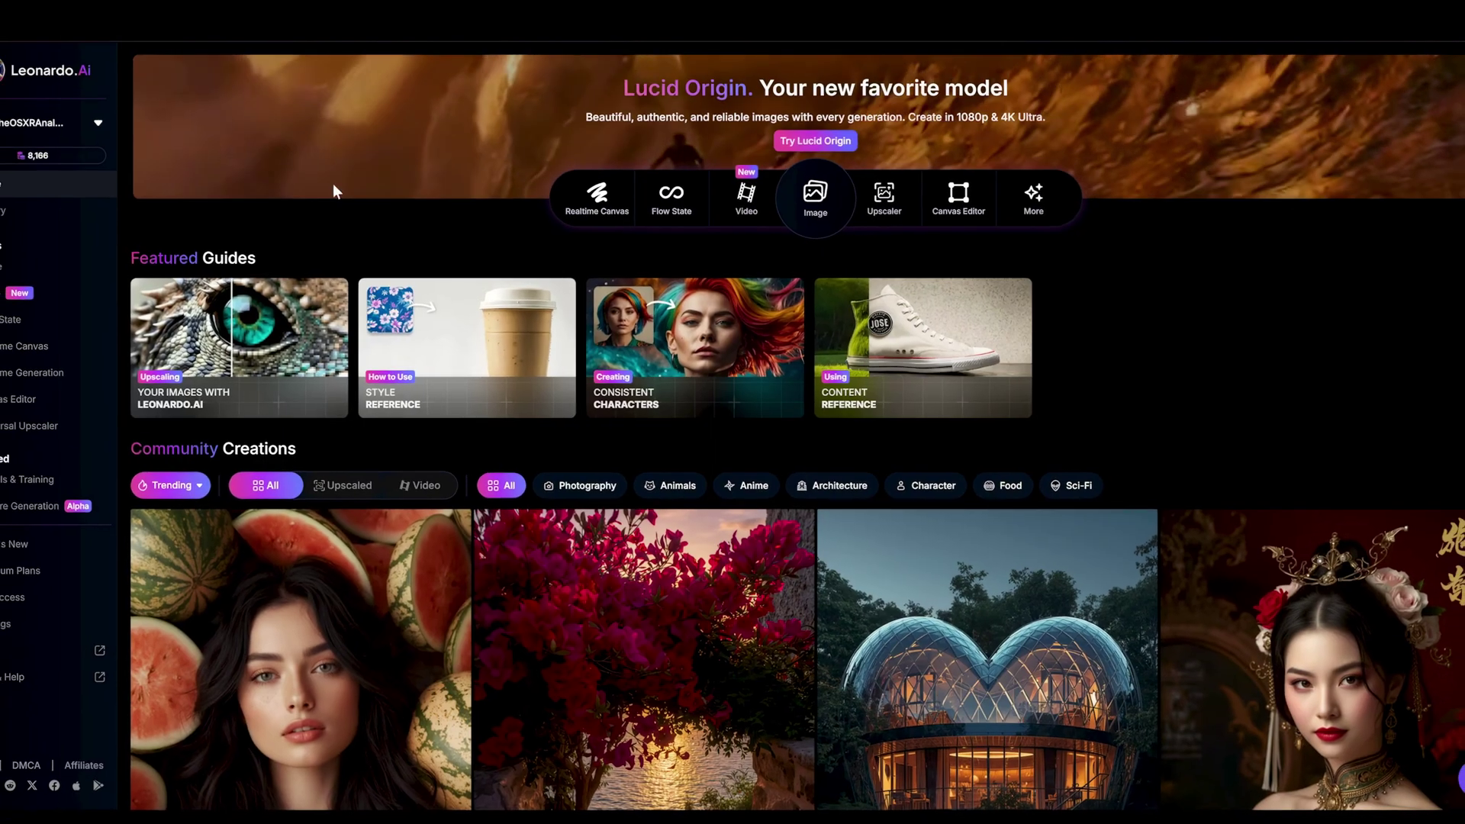
{"action": "scroll", "coordinate": [689, 317], "scroll_direction": "down", "scroll_amount": 1}
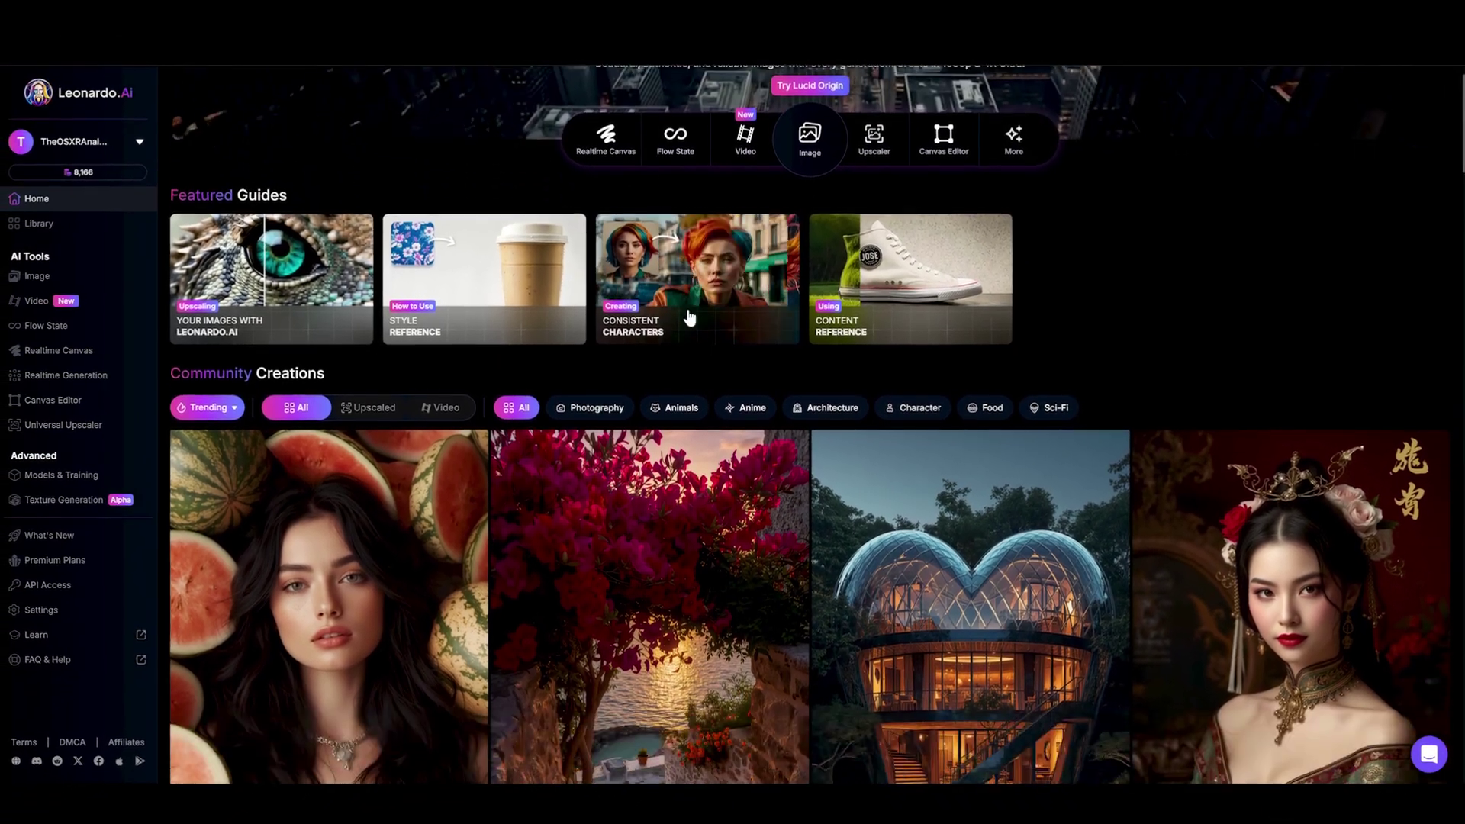
{"action": "scroll", "coordinate": [779, 406], "scroll_direction": "down", "scroll_amount": 3}
{"action": "scroll", "coordinate": [857, 426], "scroll_direction": "up", "scroll_amount": 4}
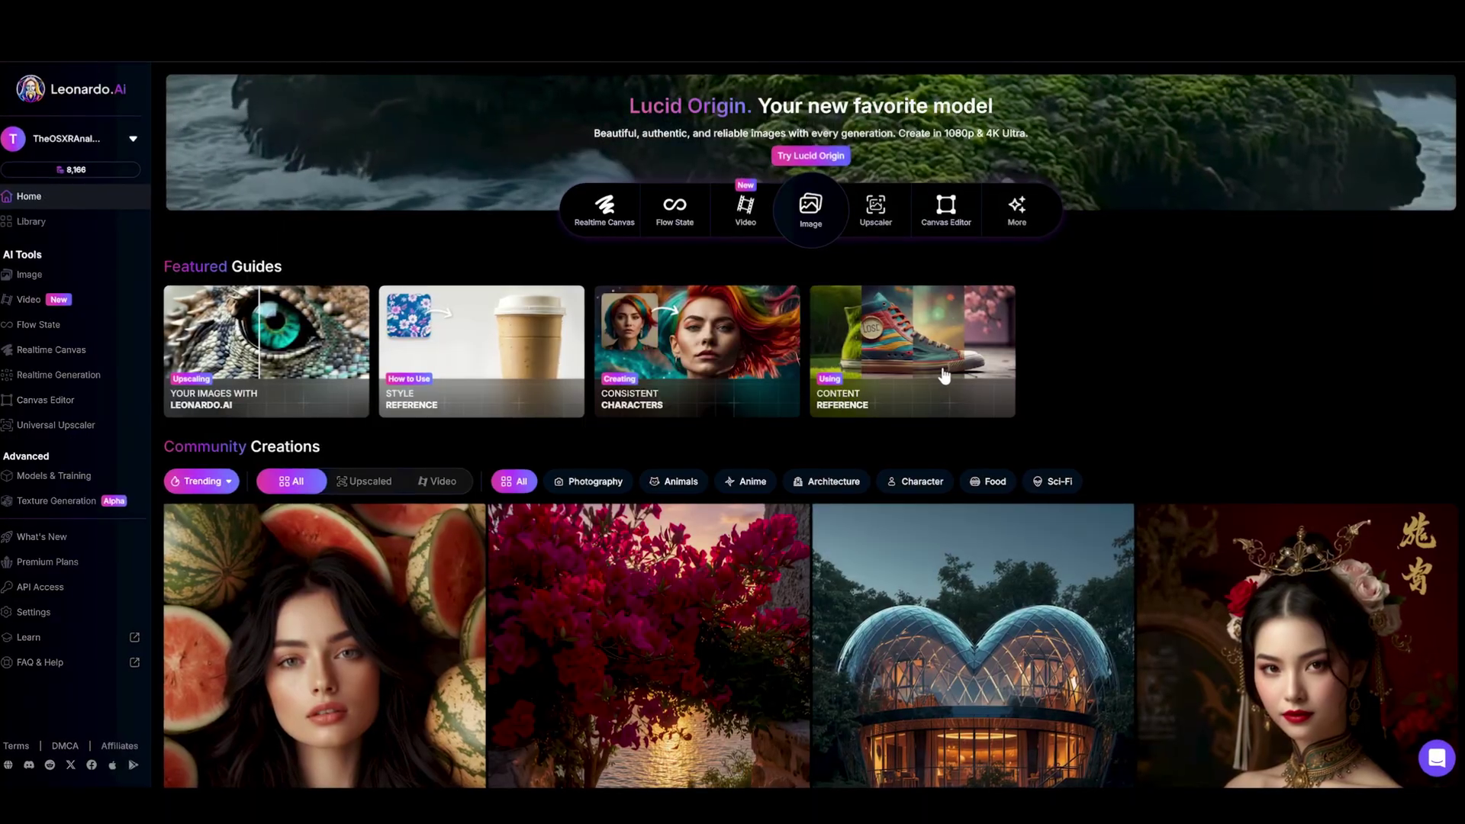
{"action": "left_click", "coordinate": [876, 204]}
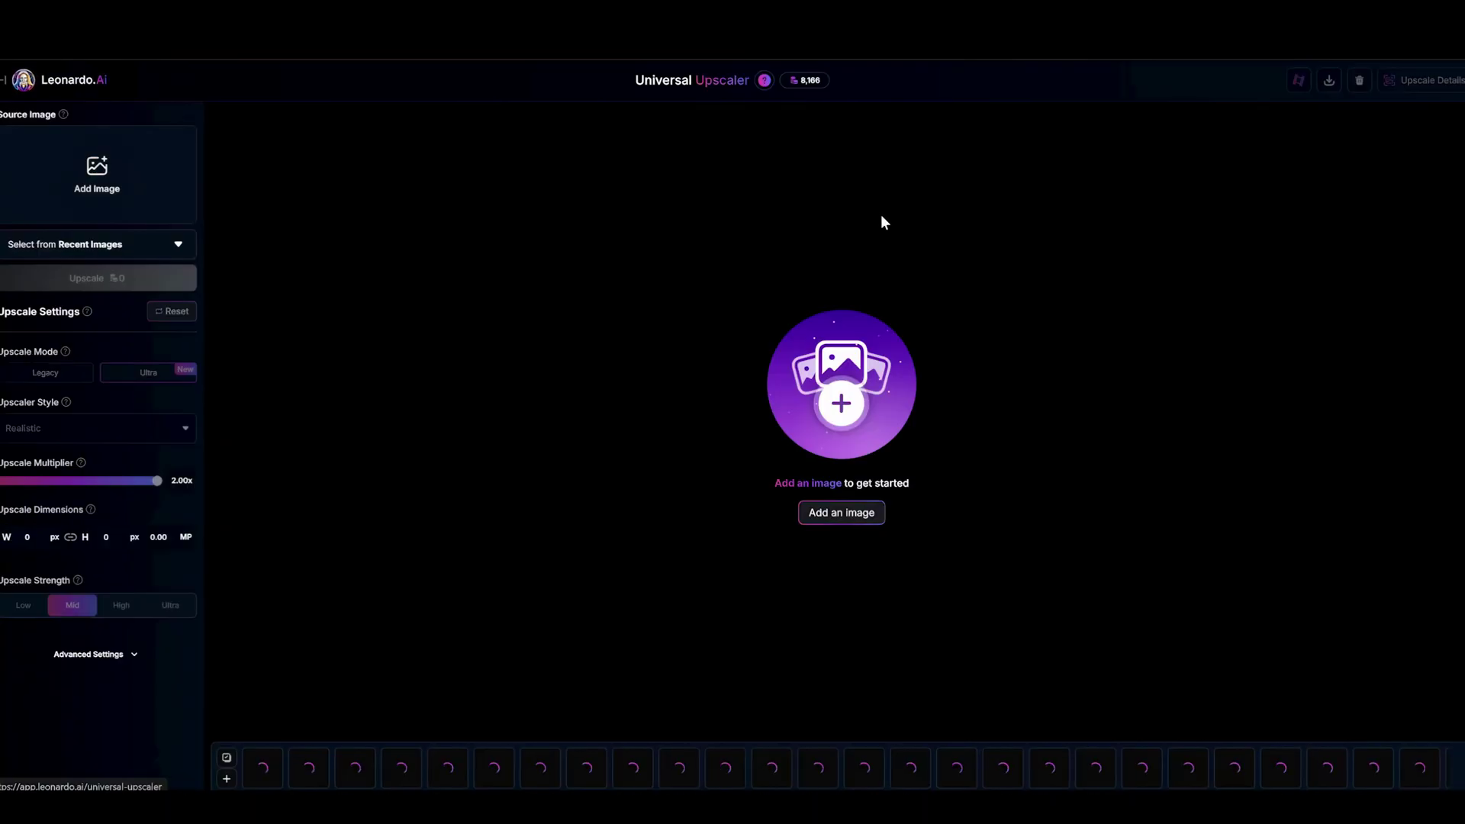
- Use a recent image as source and slide the comparison split across the interior and street results
{"action": "left_click", "coordinate": [266, 772]}
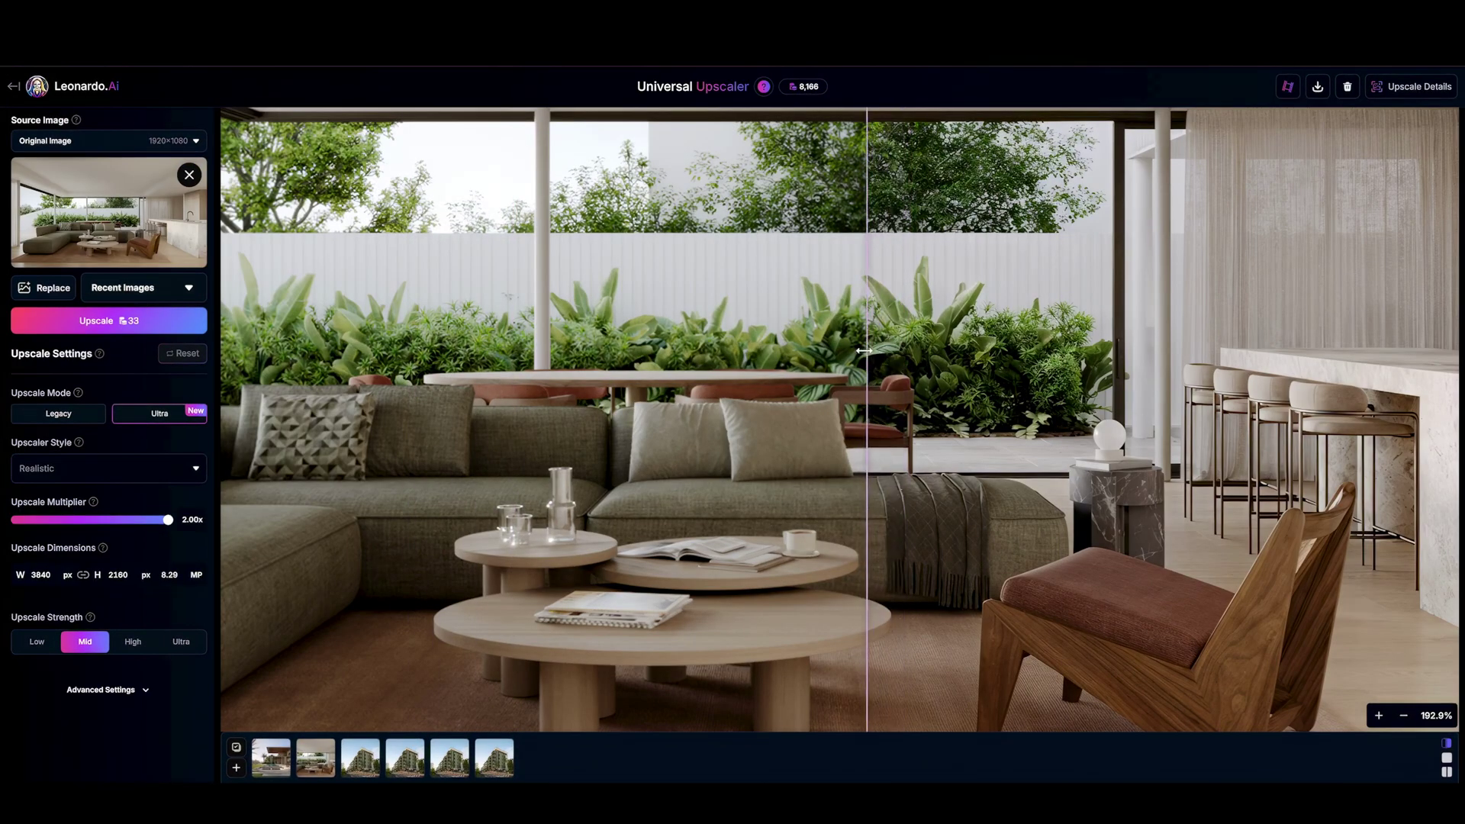
{"action": "left_click_drag", "start_coordinate": [863, 350], "coordinate": [844, 349]}
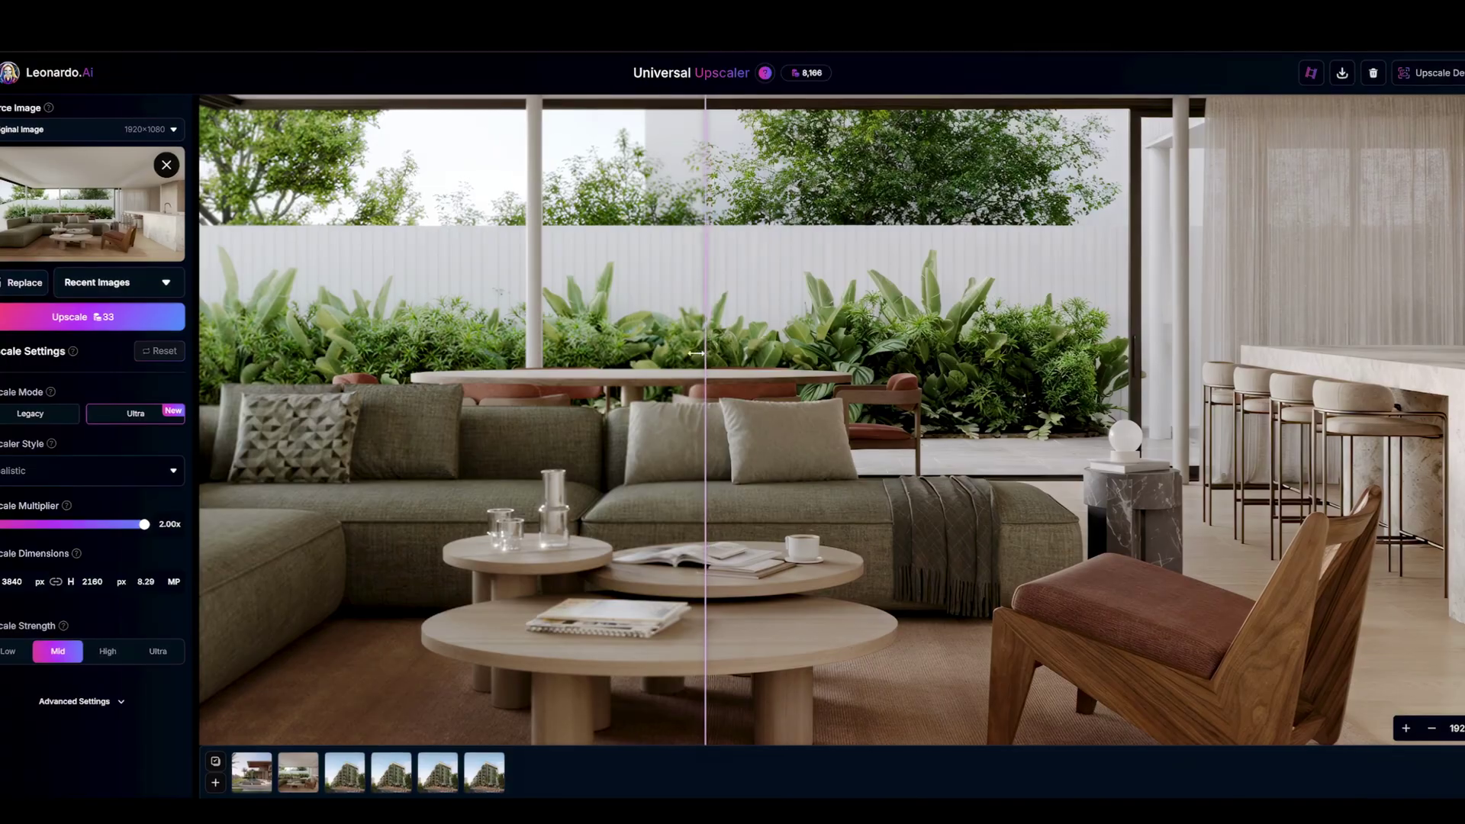
{"action": "scroll", "coordinate": [857, 327], "scroll_direction": "up", "scroll_amount": 3}
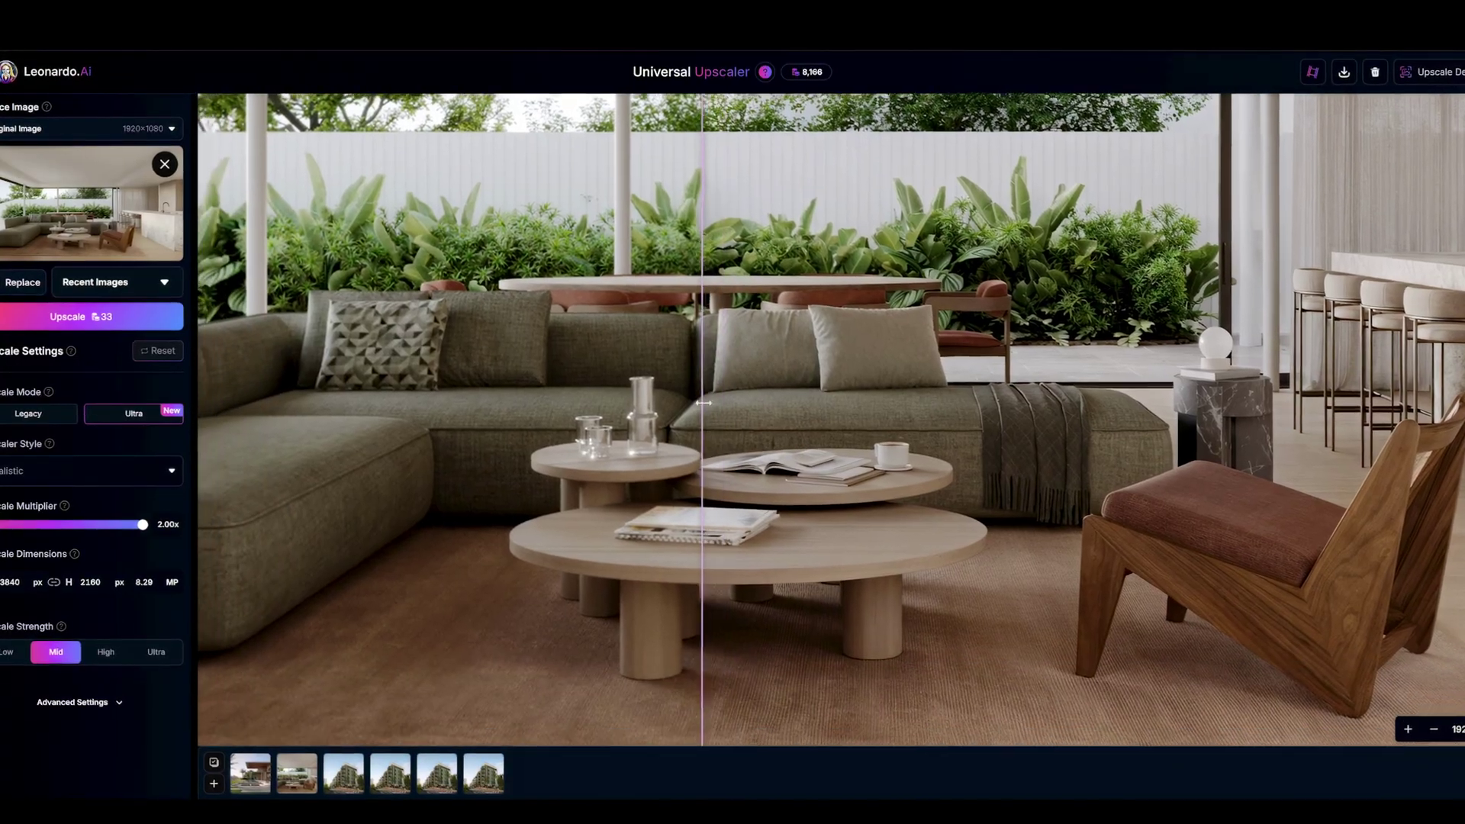
{"action": "left_click_drag", "start_coordinate": [856, 327], "coordinate": [391, 348]}
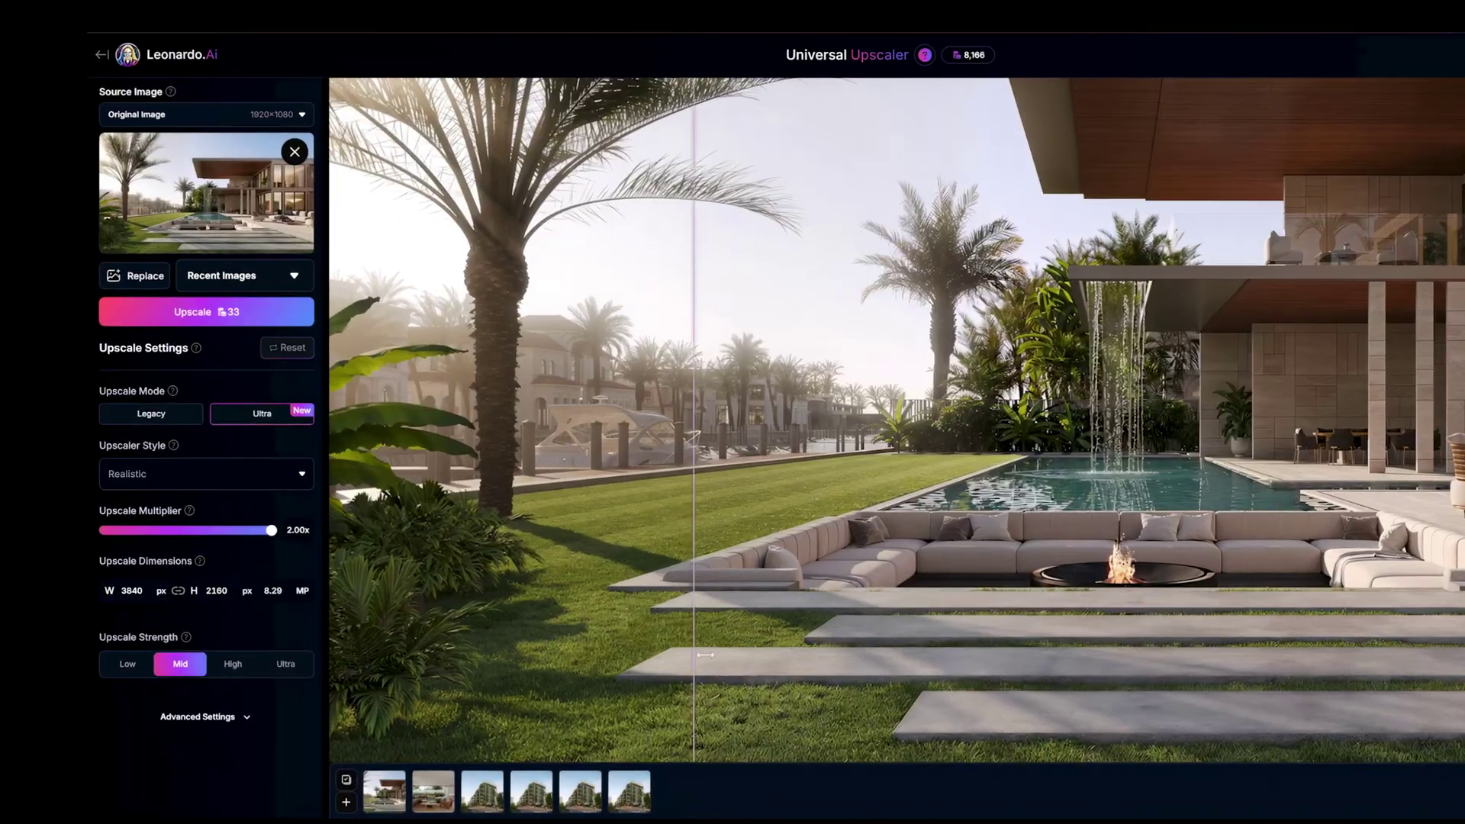
{"action": "left_click_drag", "start_coordinate": [705, 654], "coordinate": [632, 719]}
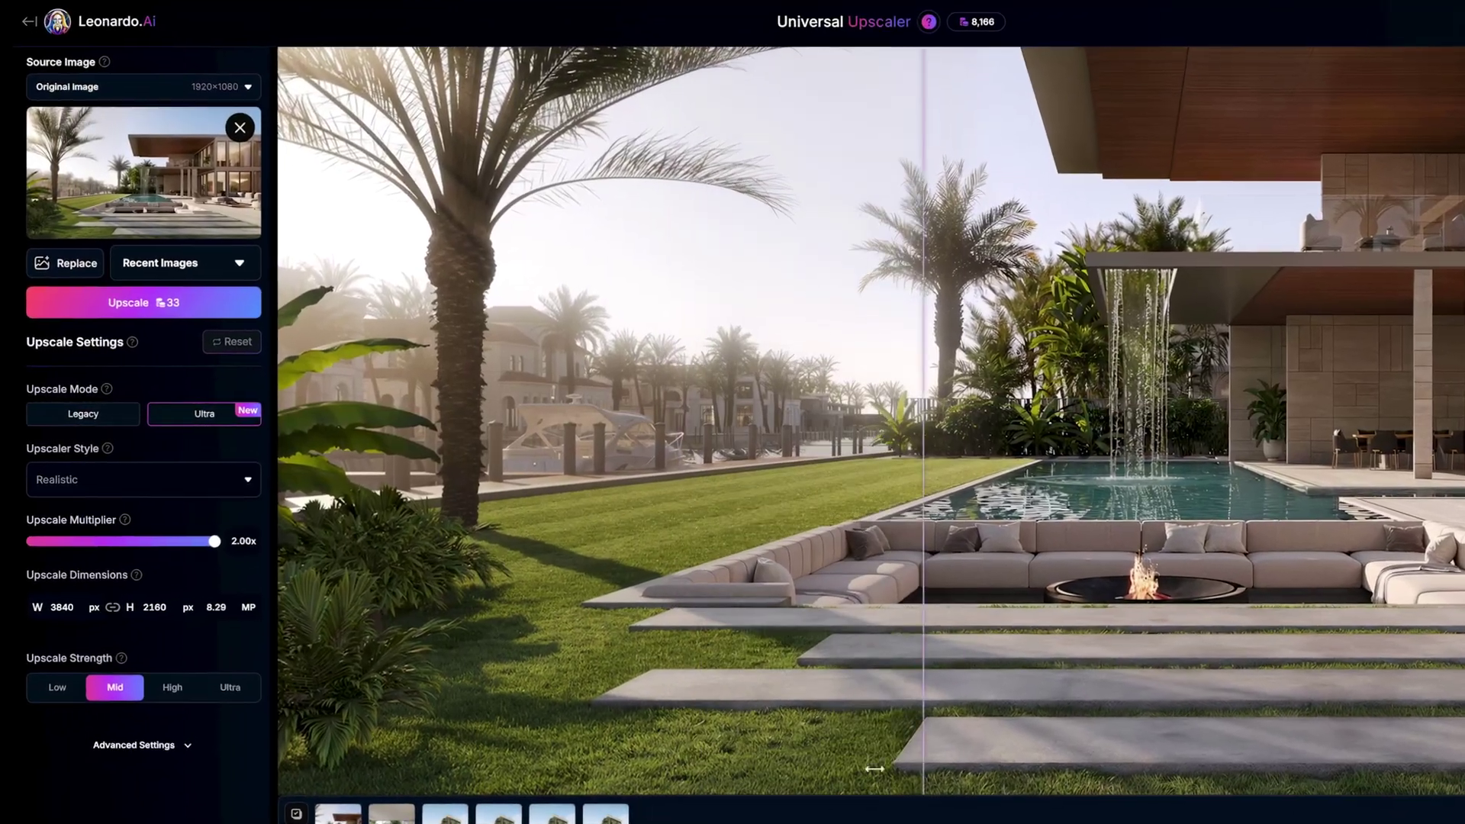
{"action": "left_click_drag", "start_coordinate": [874, 768], "coordinate": [450, 786]}
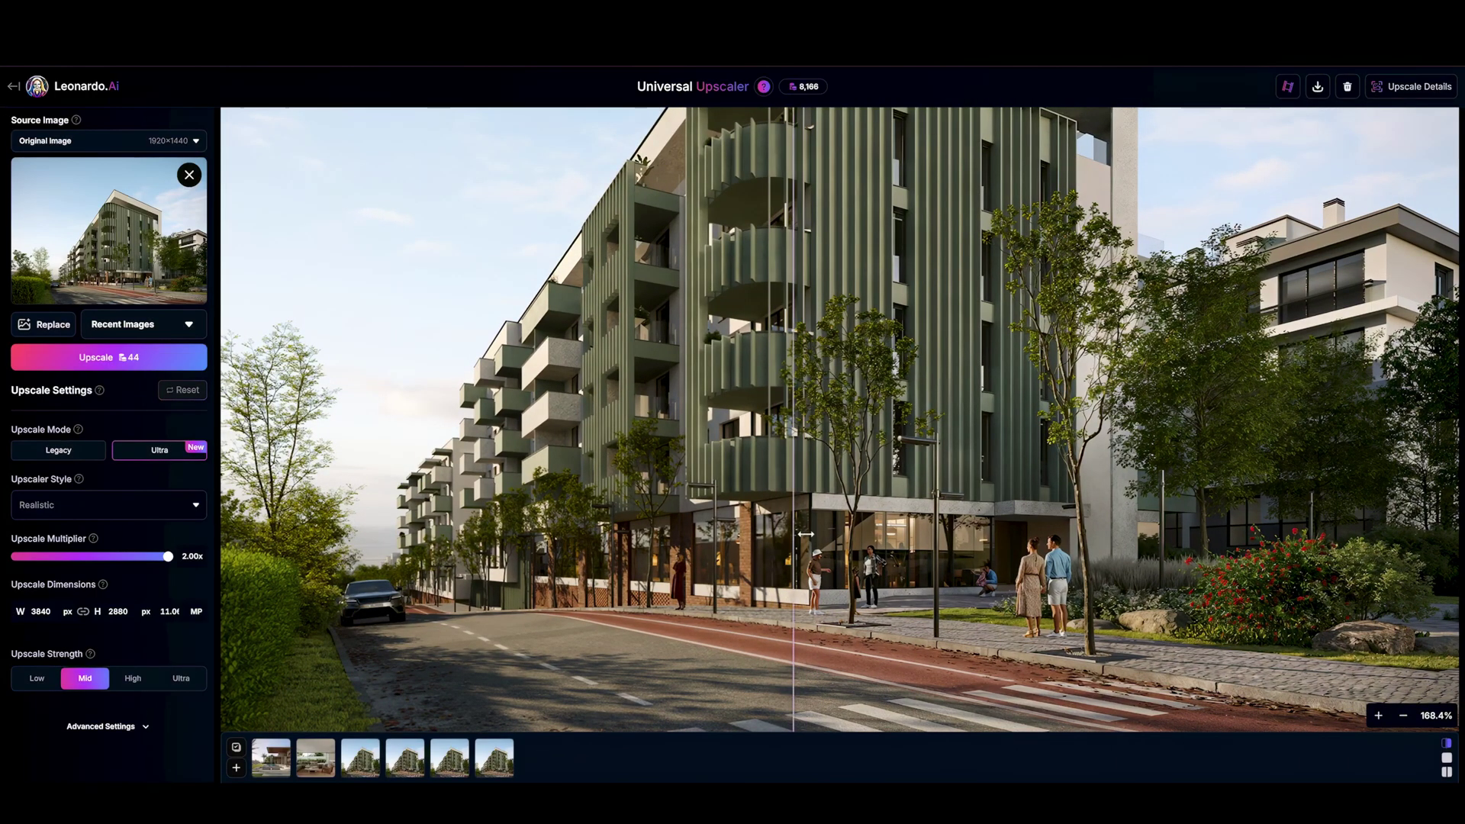
{"action": "left_click_drag", "start_coordinate": [304, 578], "coordinate": [343, 573]}
{"action": "scroll", "coordinate": [343, 574], "scroll_direction": "up", "scroll_amount": 3}
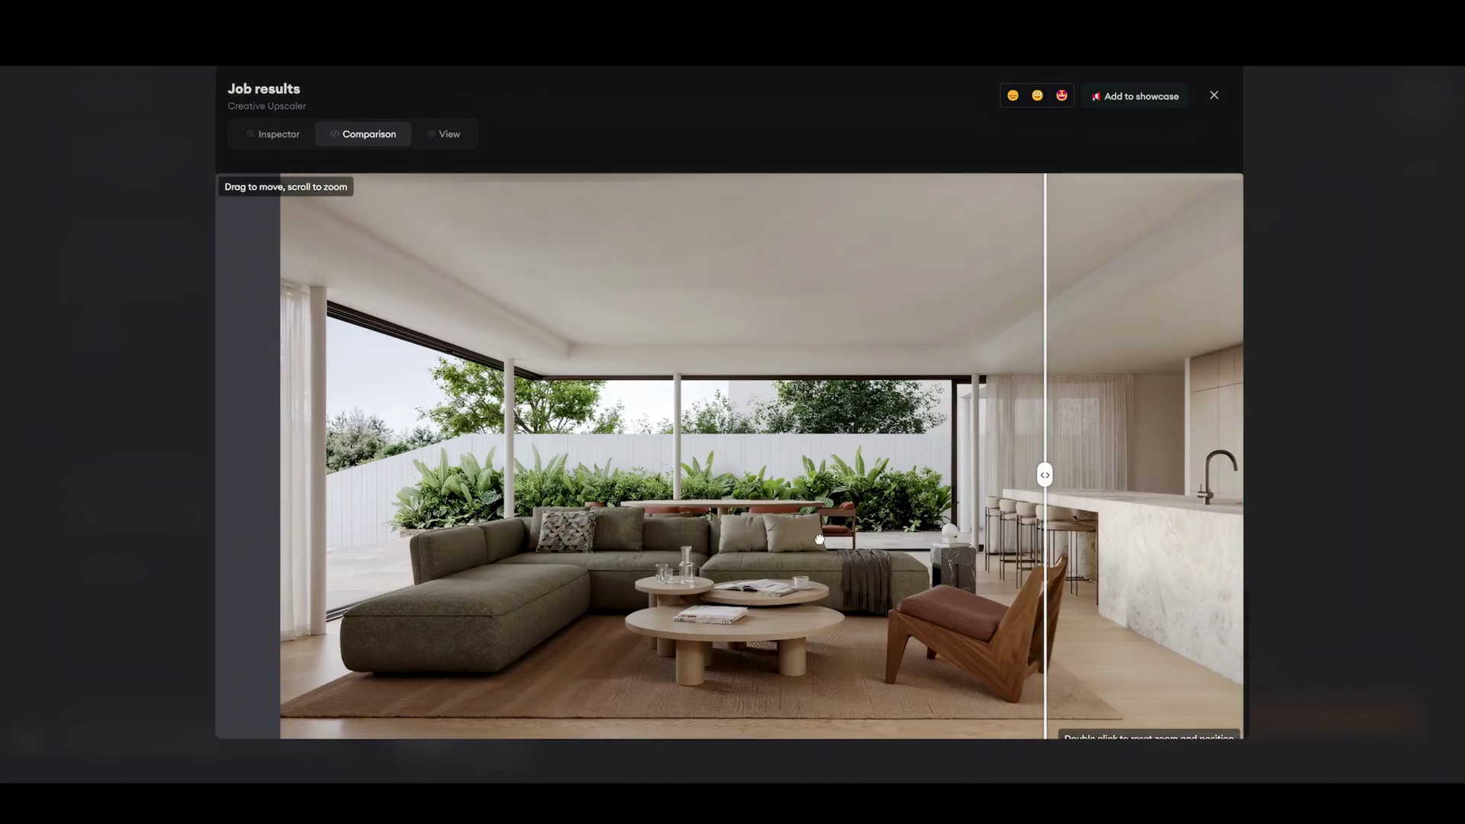
{"action": "scroll", "coordinate": [839, 506], "scroll_direction": "up", "scroll_amount": 3}
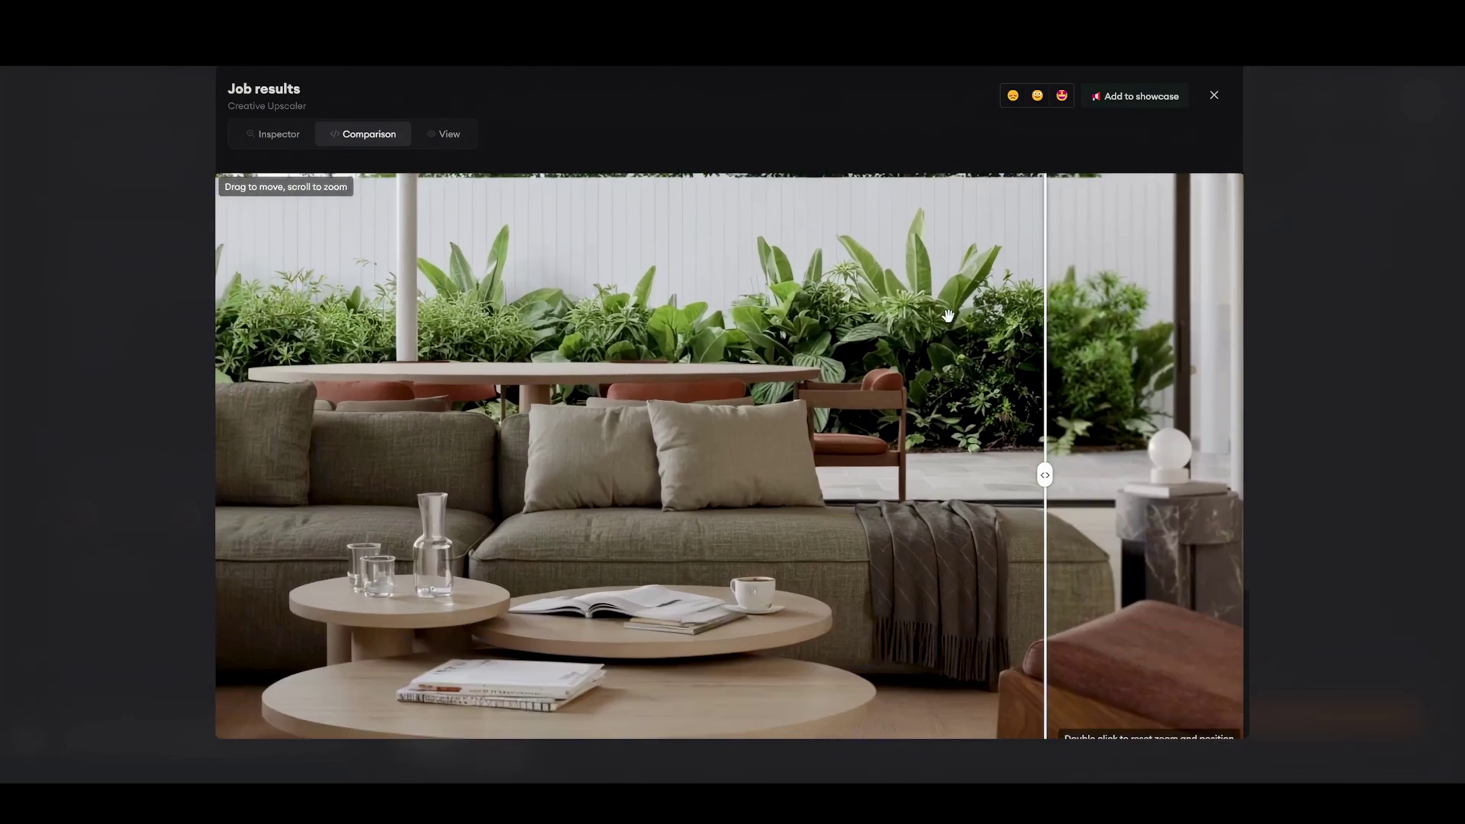
- Sweep the comparison divider across the interior render to compare it with its original
{"action": "left_click_drag", "start_coordinate": [1044, 474], "coordinate": [1023, 424]}
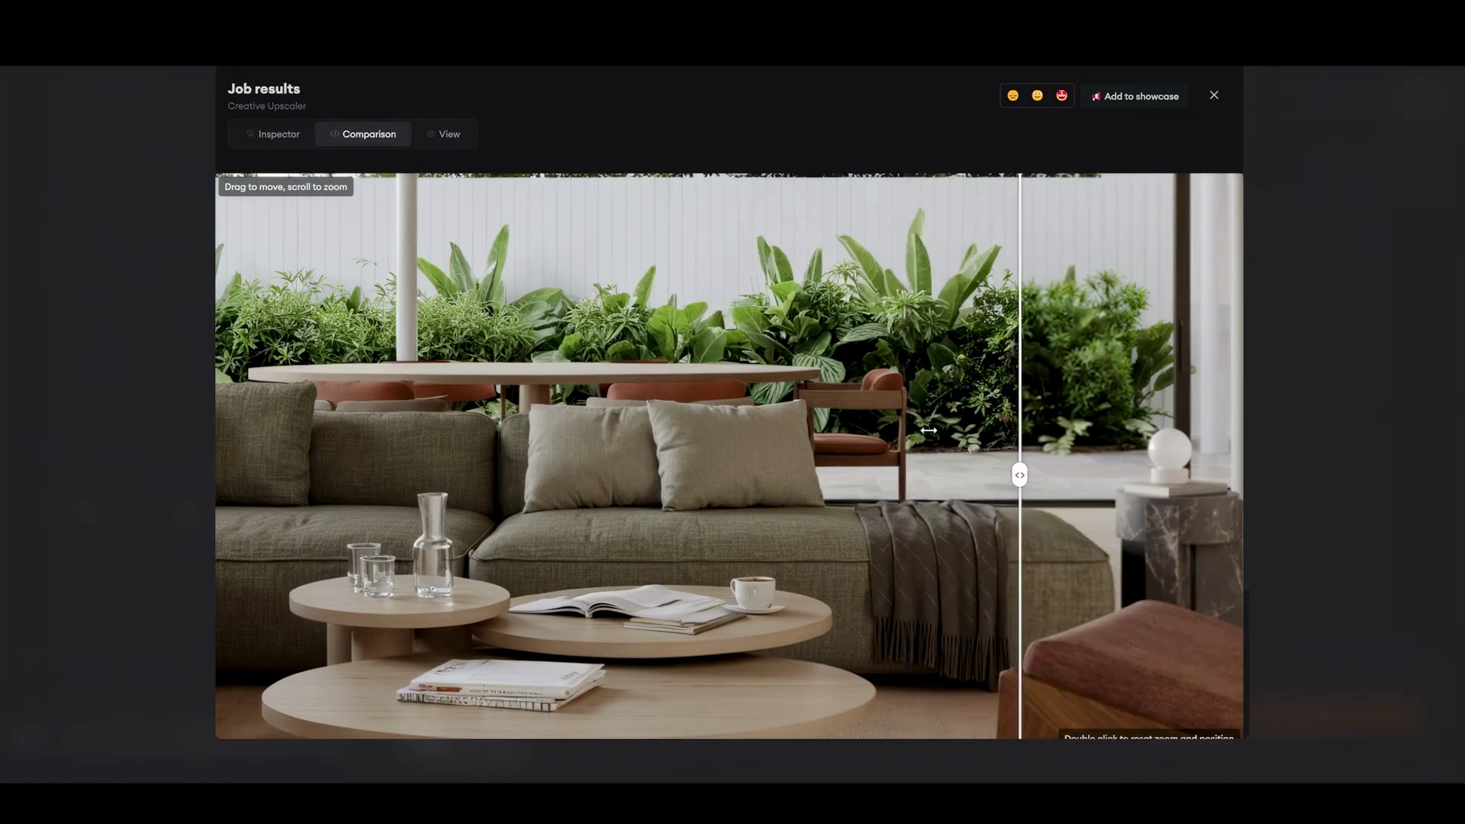
{"action": "scroll", "coordinate": [771, 402], "scroll_direction": "down", "scroll_amount": 4}
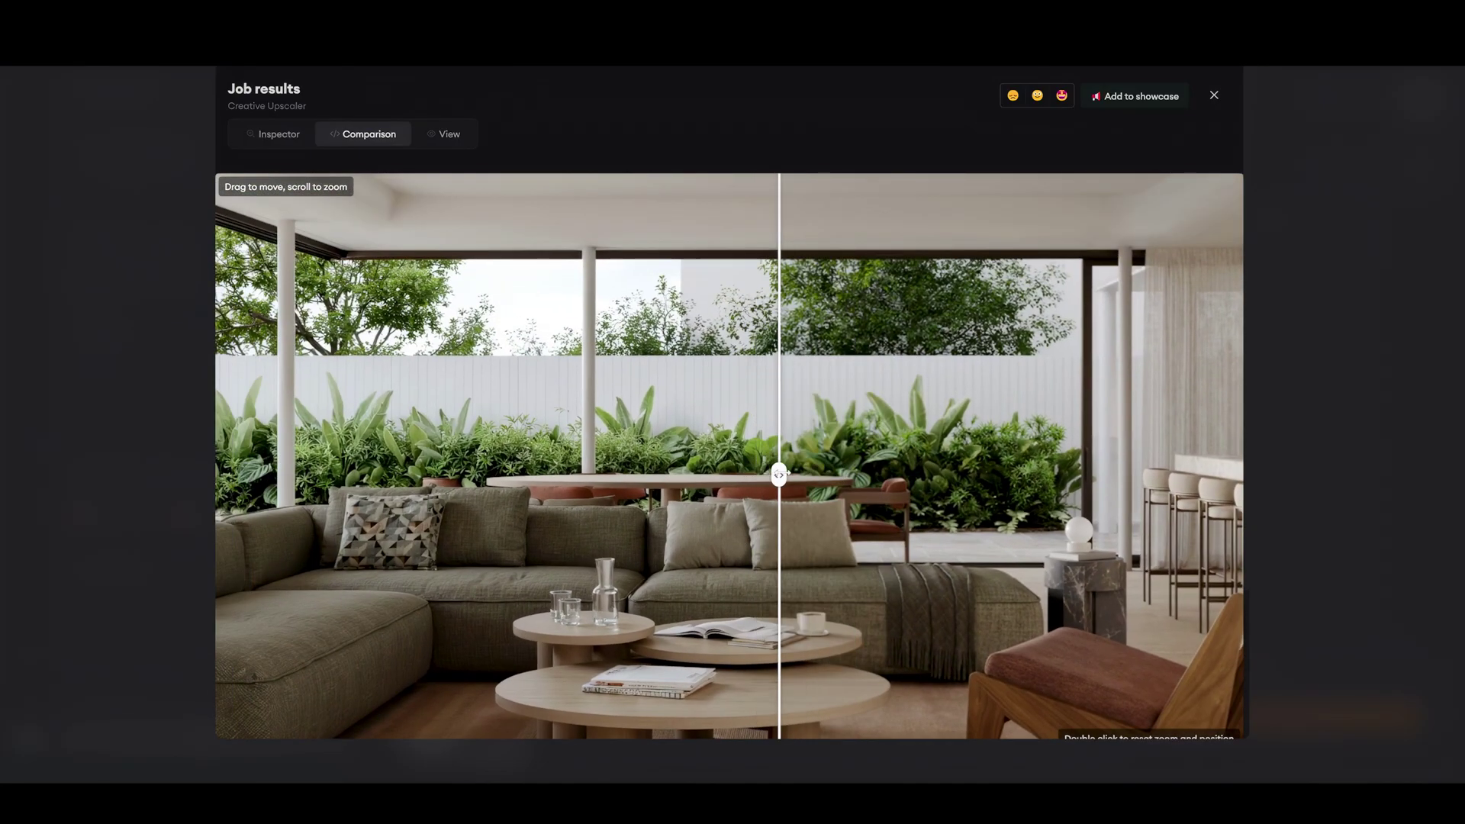
{"action": "left_click_drag", "start_coordinate": [378, 601], "coordinate": [869, 601]}
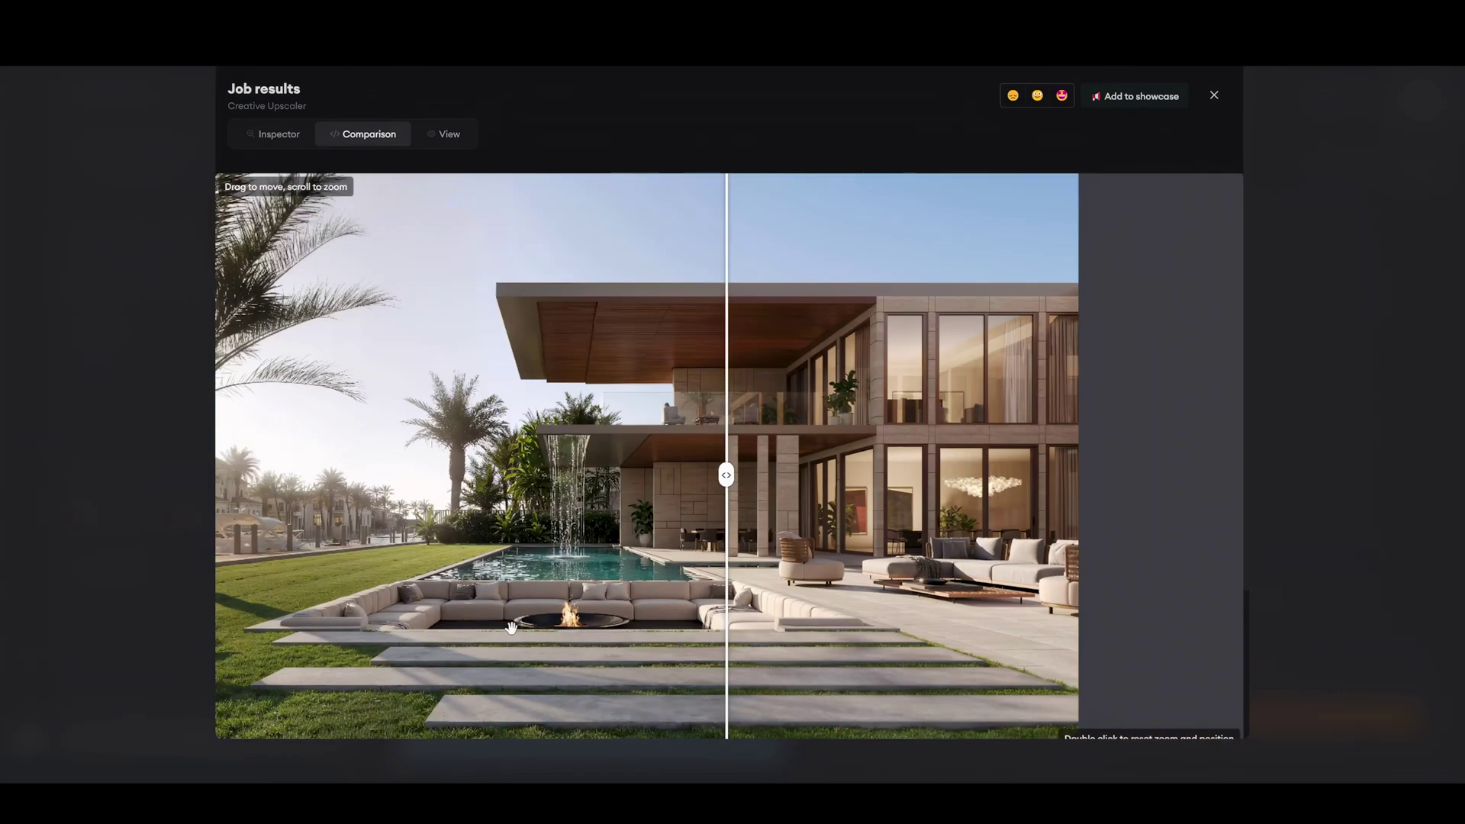
- Zoom into the villa comparison and pan from the lawn to the house and pool
{"action": "scroll", "coordinate": [642, 640], "scroll_direction": "up", "scroll_amount": 4}
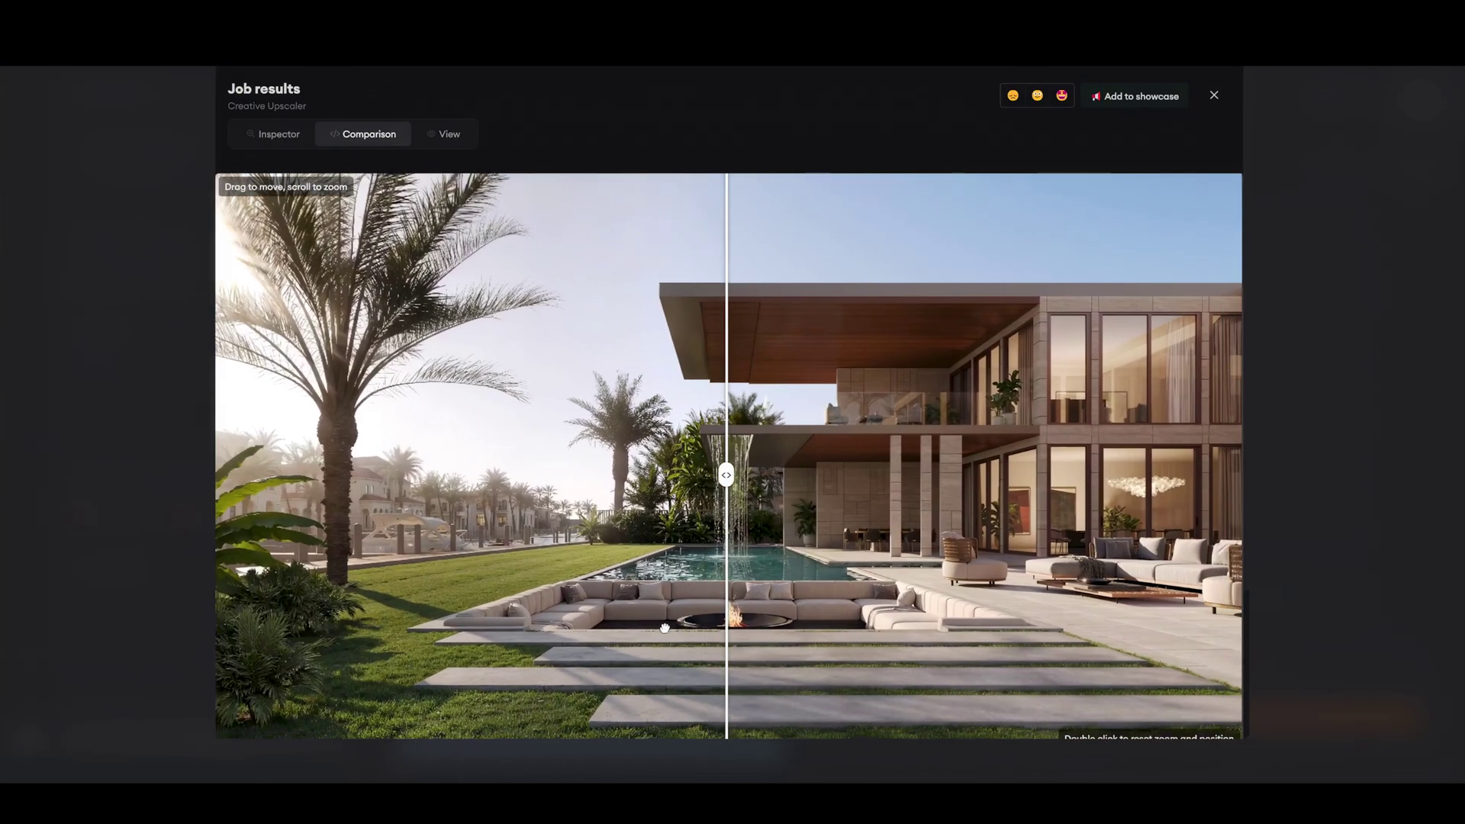
{"action": "scroll", "coordinate": [642, 641], "scroll_direction": "up", "scroll_amount": 3}
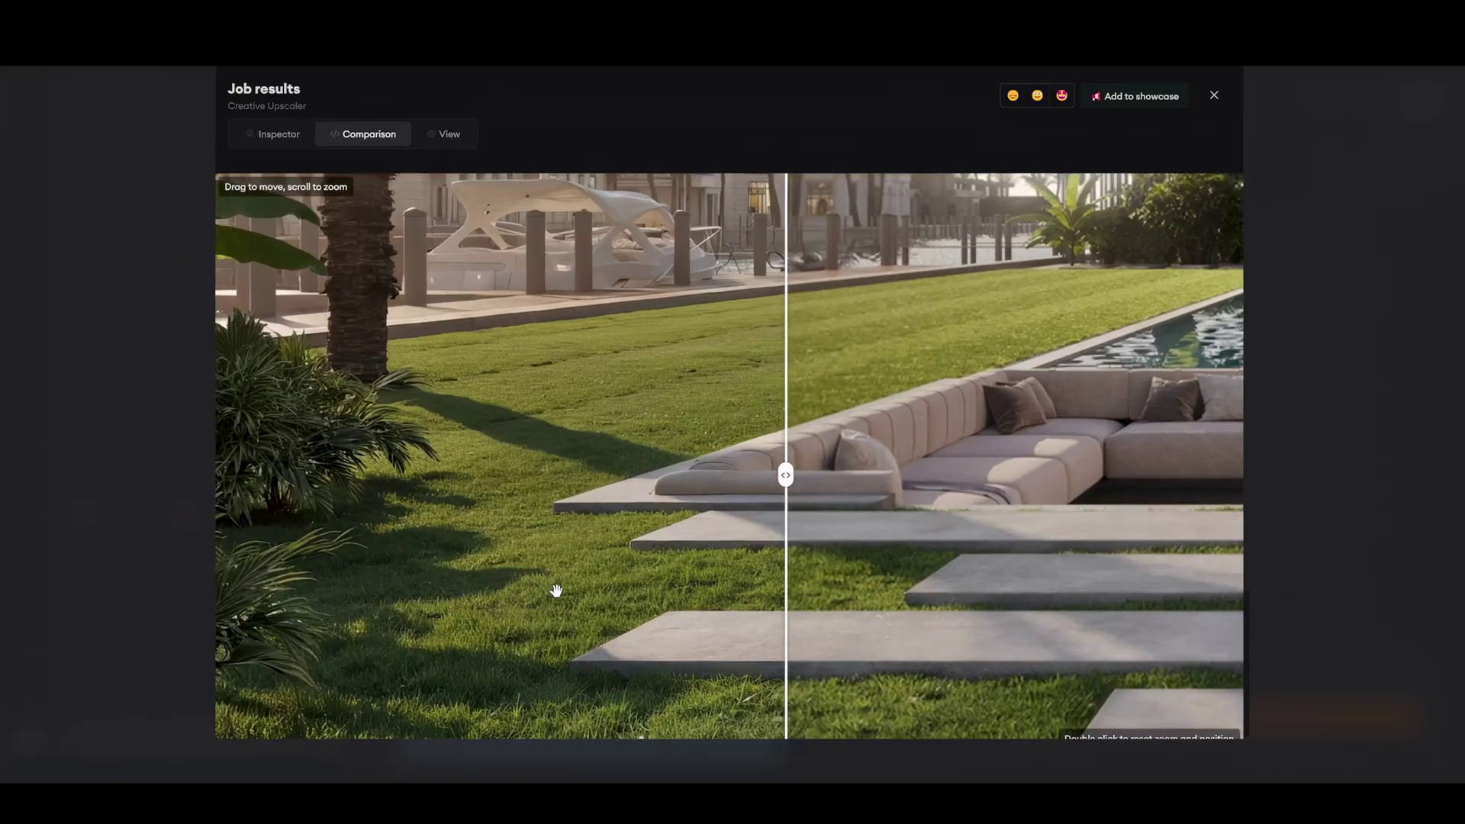
{"action": "left_click_drag", "start_coordinate": [566, 548], "coordinate": [438, 577]}
{"action": "scroll", "coordinate": [716, 572], "scroll_direction": "up", "scroll_amount": 2}
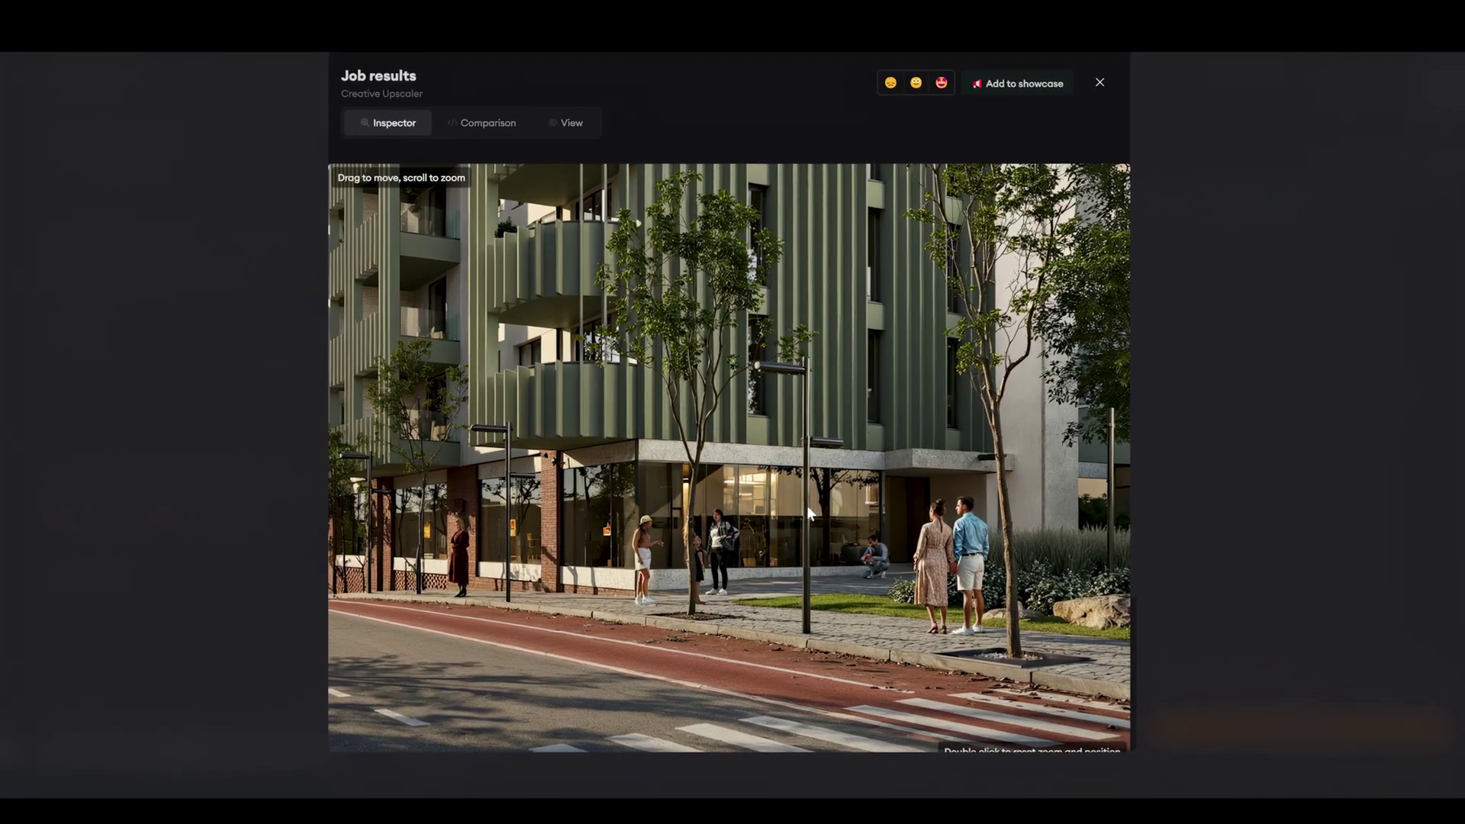
{"action": "scroll", "coordinate": [816, 515], "scroll_direction": "up", "scroll_amount": 5}
{"action": "scroll", "coordinate": [828, 527], "scroll_direction": "down", "scroll_amount": 5}
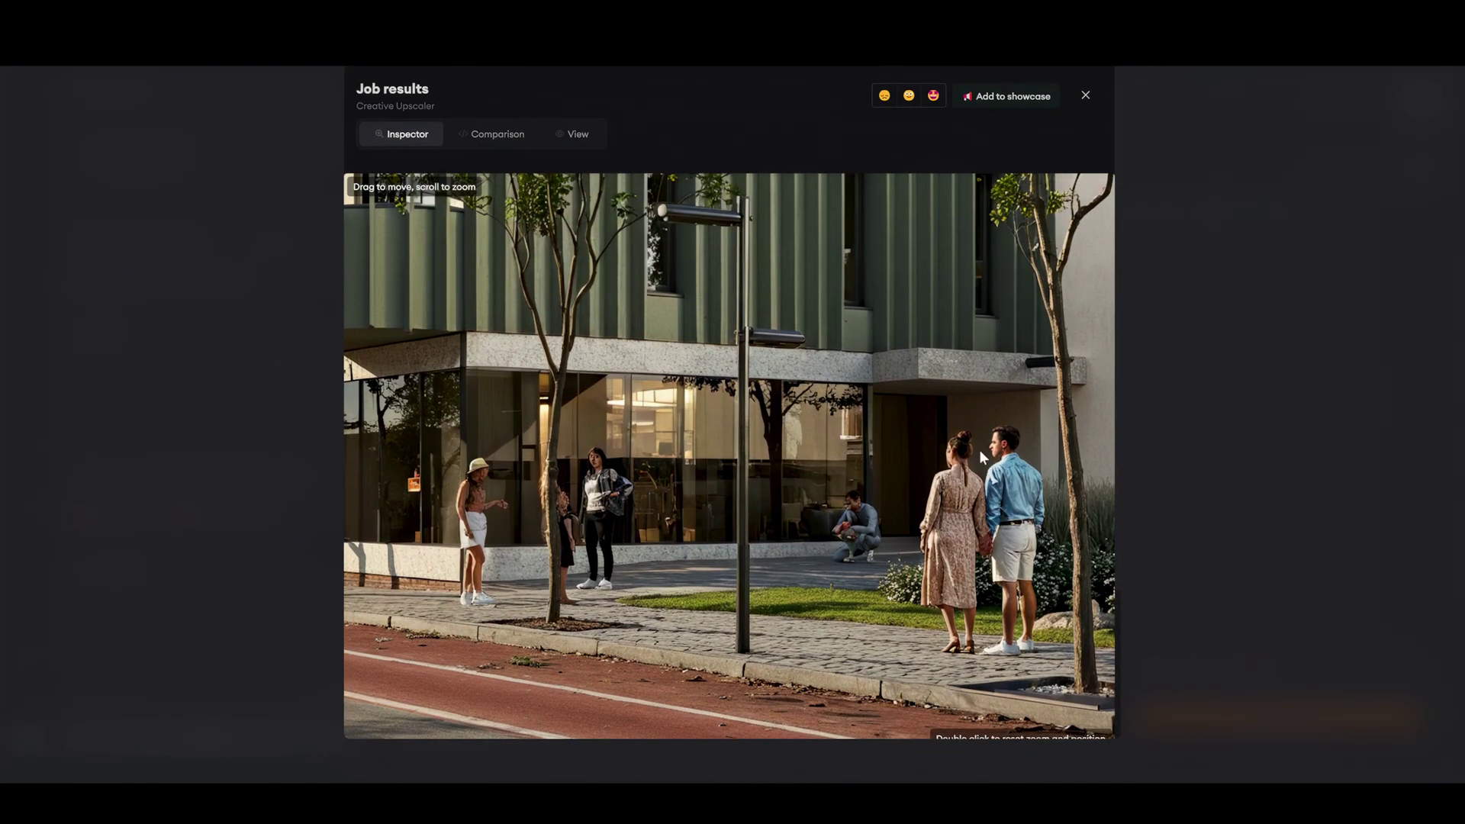
- Load Exterior_2.jpg from the renders folder as the Creative Upscaler input image
{"action": "left_click", "coordinate": [1245, 436]}
{"action": "left_click", "coordinate": [27, 293]}
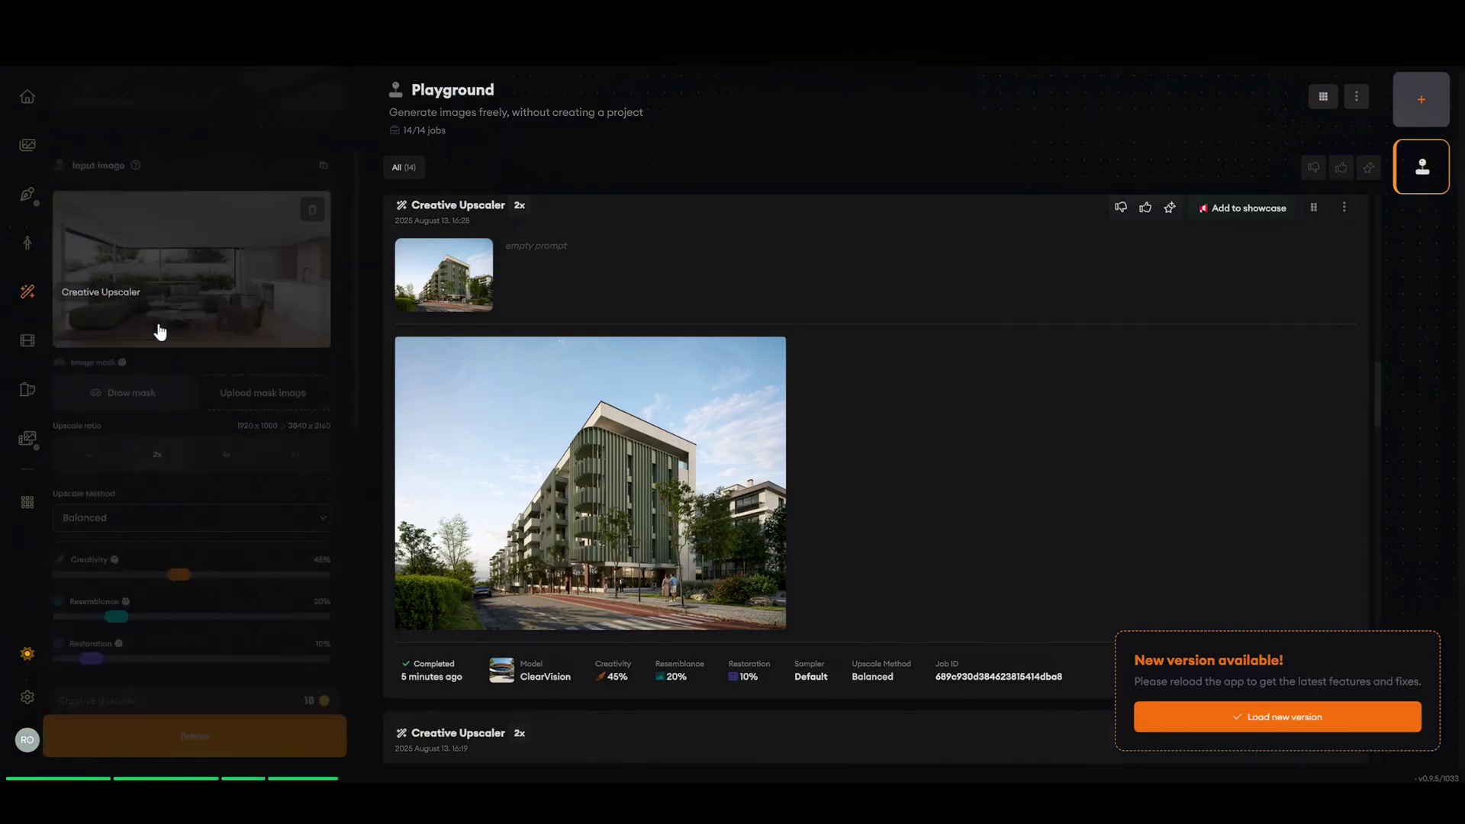
{"action": "key", "text": "alt+Tab"}
{"action": "left_click", "coordinate": [438, 443]}
{"action": "left_click_drag", "start_coordinate": [442, 448], "coordinate": [195, 260]}
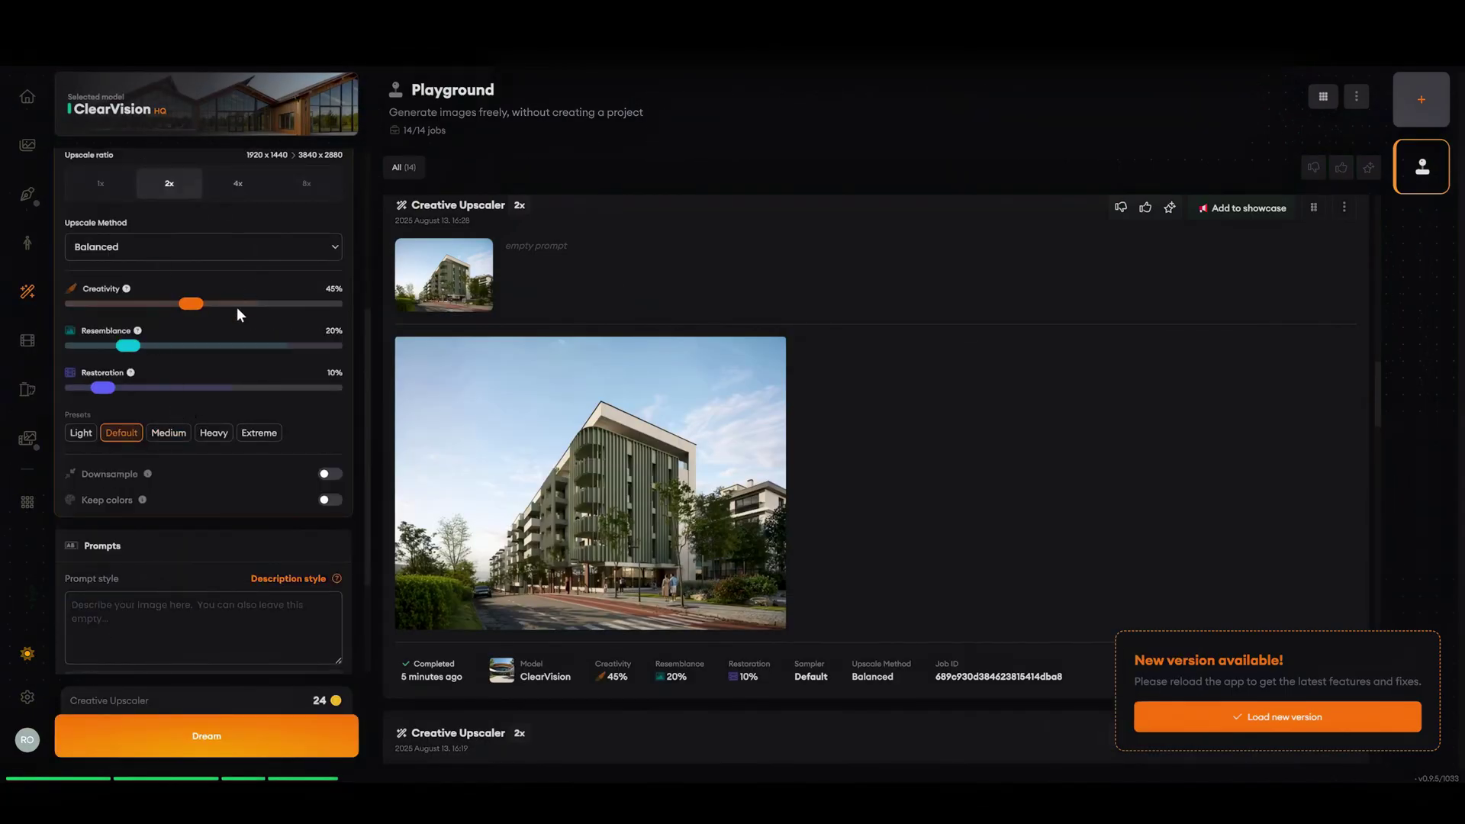
- Upscale the street render 2x Balanced and view the 3840×2880 result full size
{"action": "scroll", "coordinate": [226, 369], "scroll_direction": "down", "scroll_amount": 5}
{"action": "left_click", "coordinate": [287, 728]}
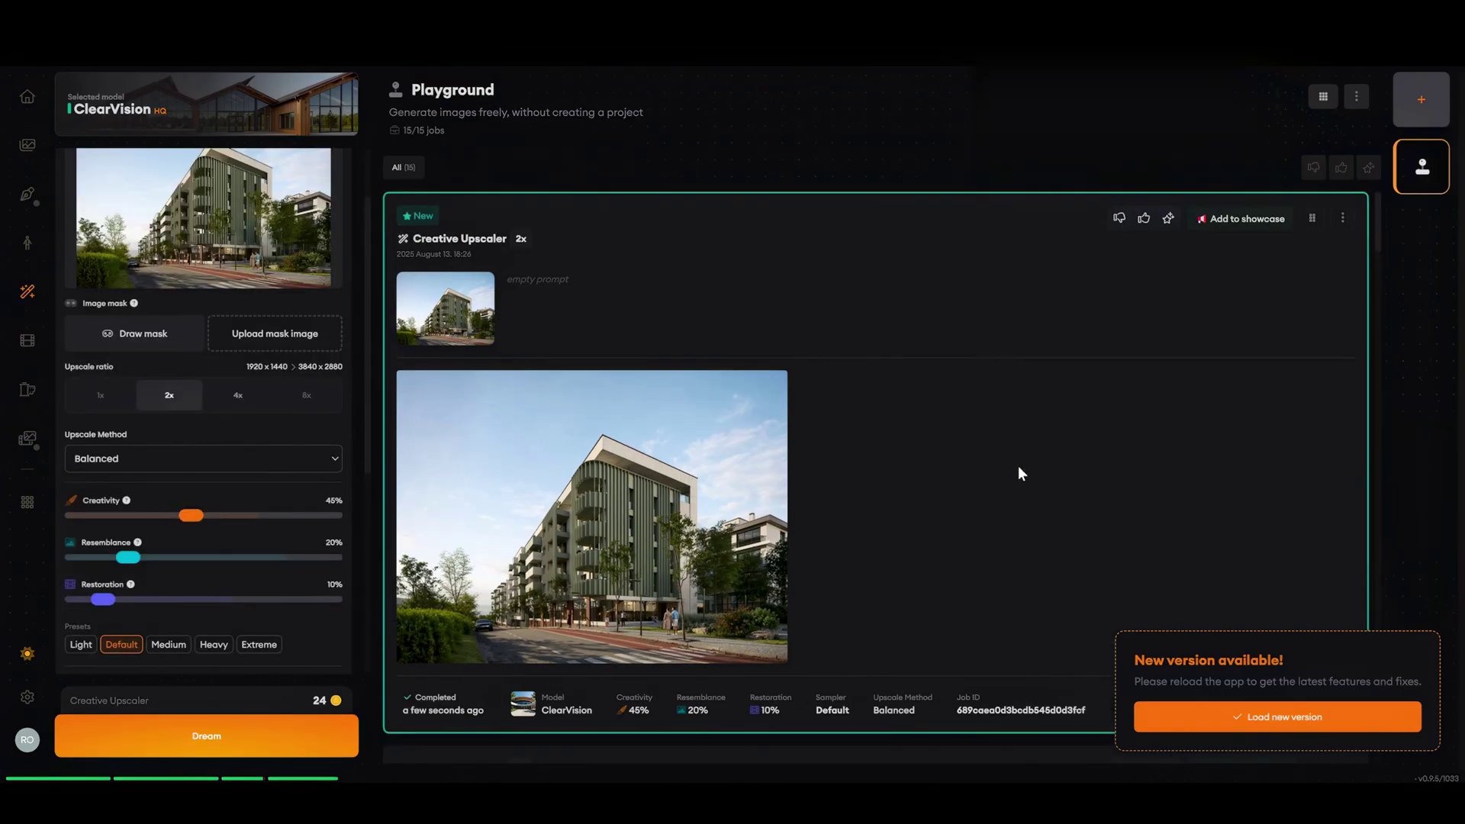
{"action": "left_click", "coordinate": [736, 497]}
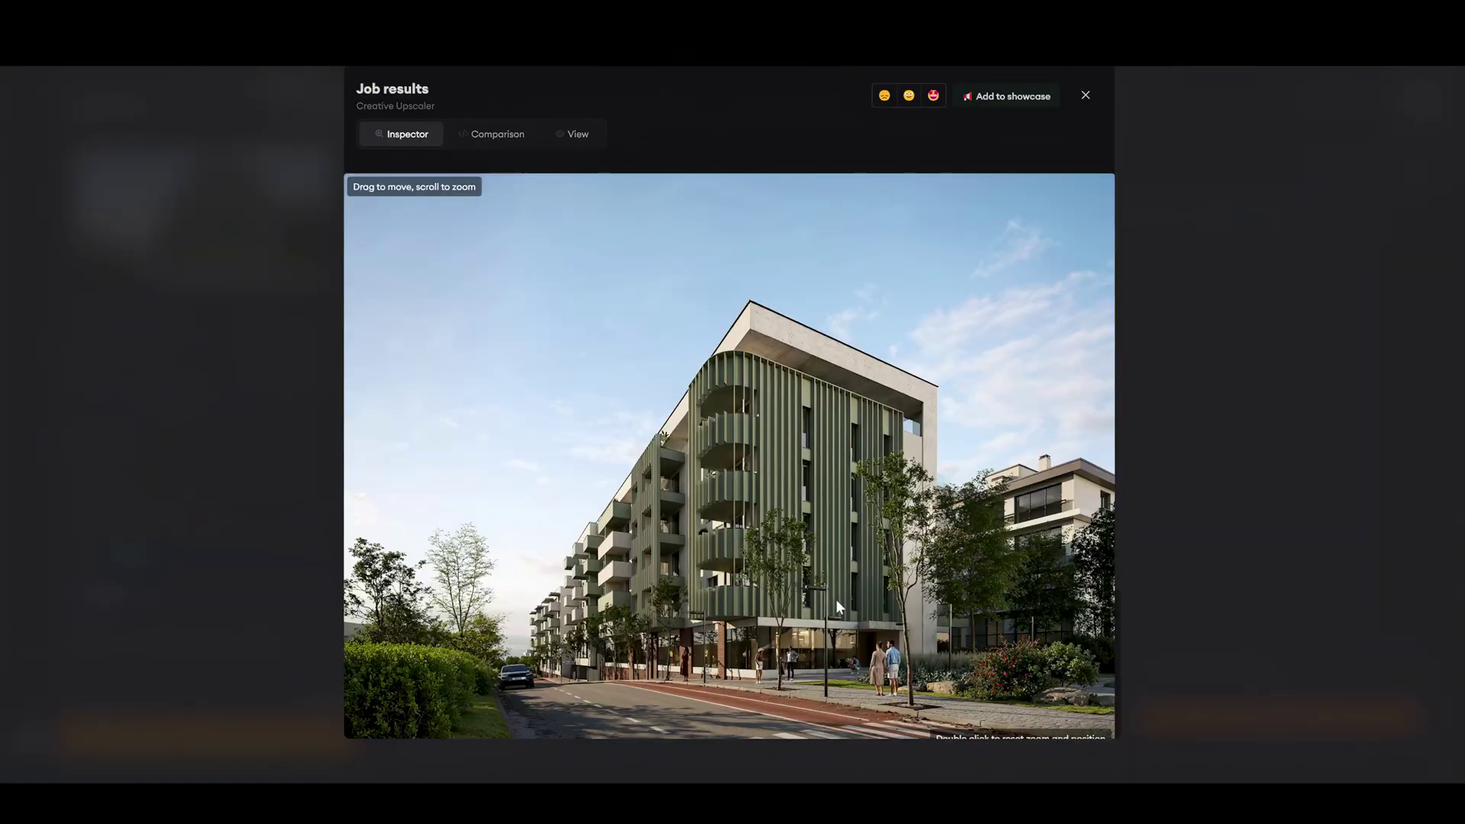
{"action": "key", "text": "Escape"}
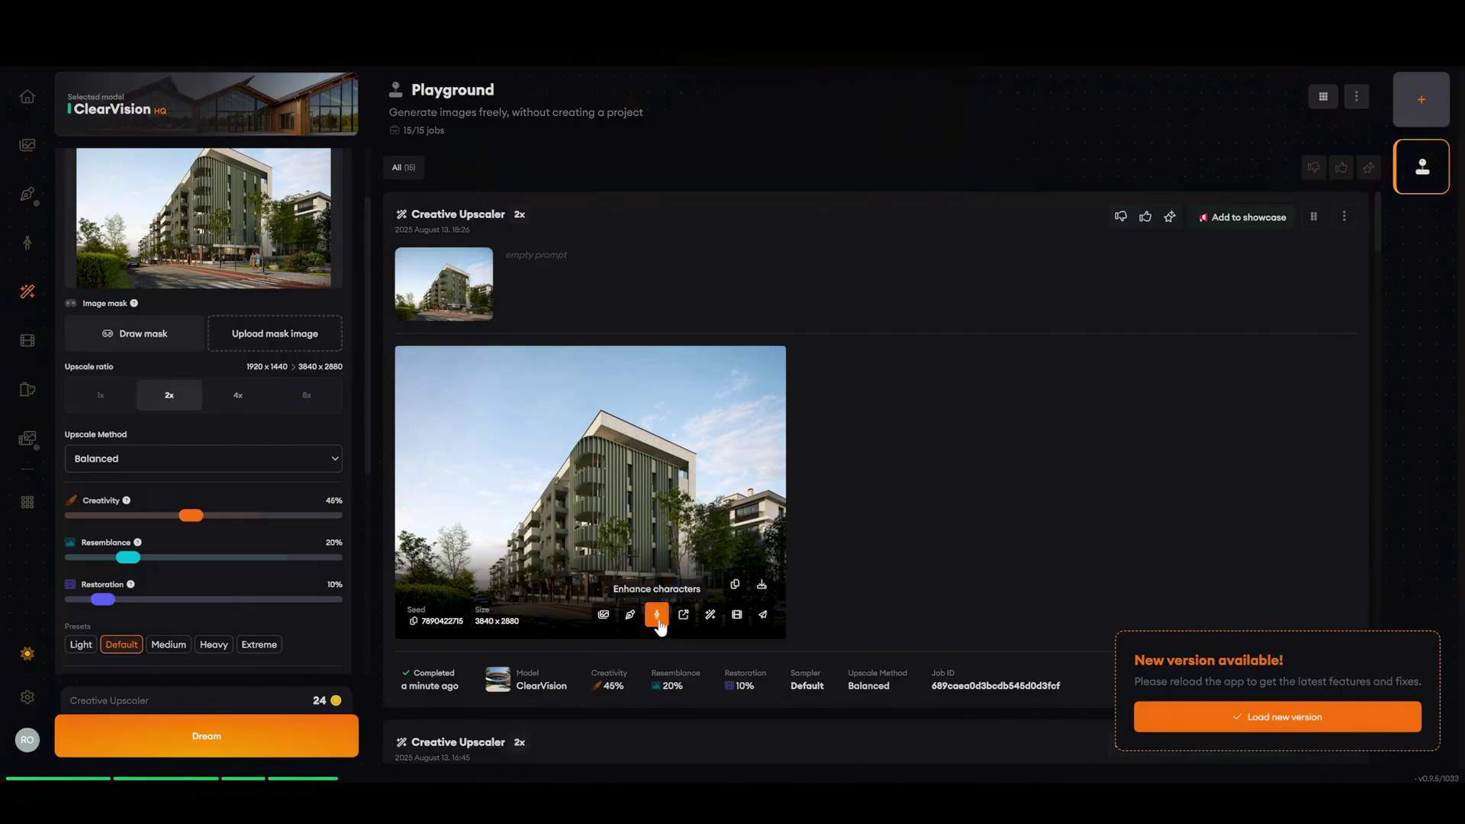
- Run Character Enhancer on the upscaled street render and open the result for a closer look
{"action": "left_click", "coordinate": [656, 616]}
{"action": "scroll", "coordinate": [197, 368], "scroll_direction": "down", "scroll_amount": 5}
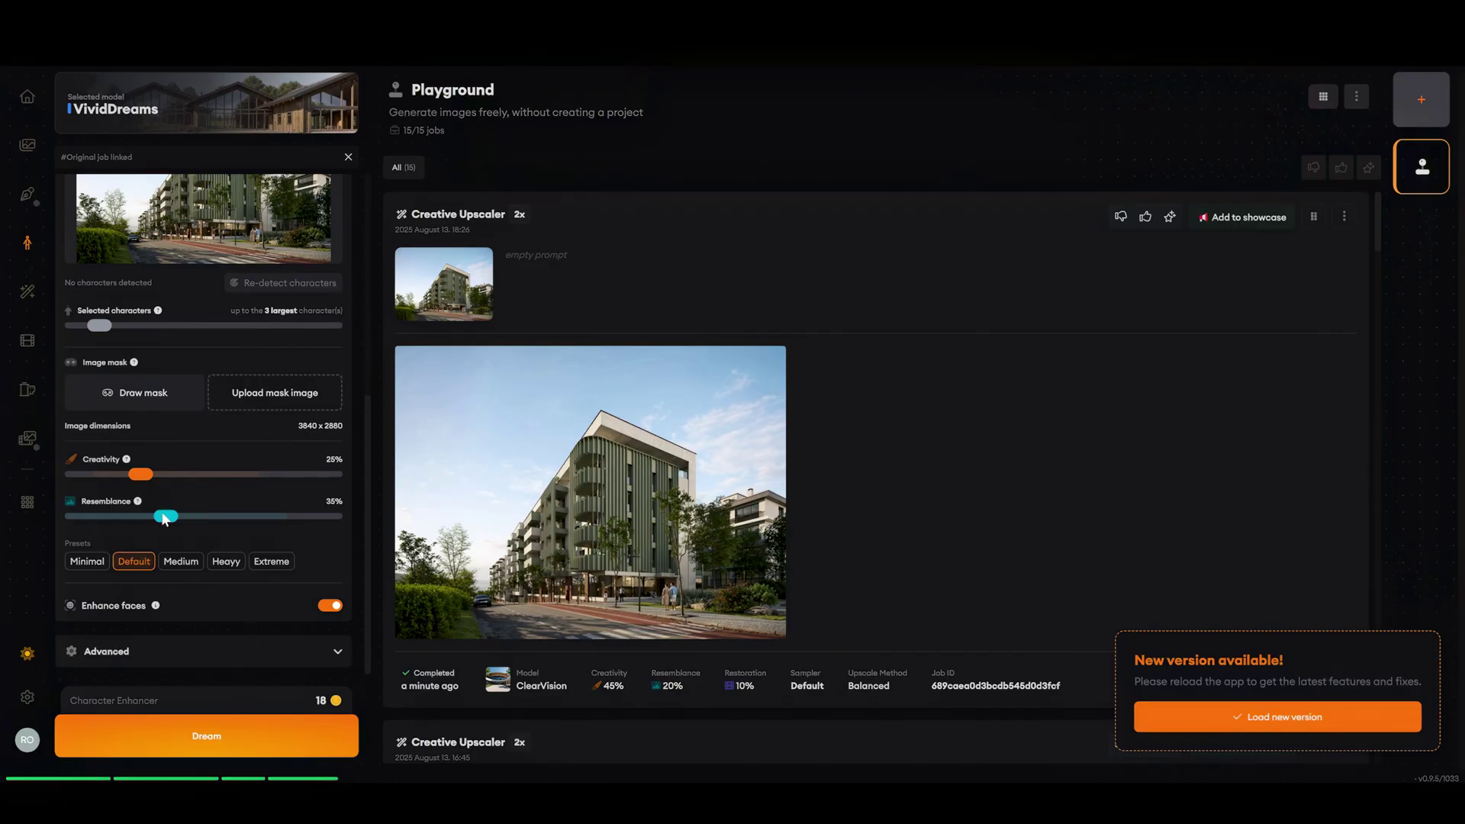
{"action": "left_click", "coordinate": [206, 736]}
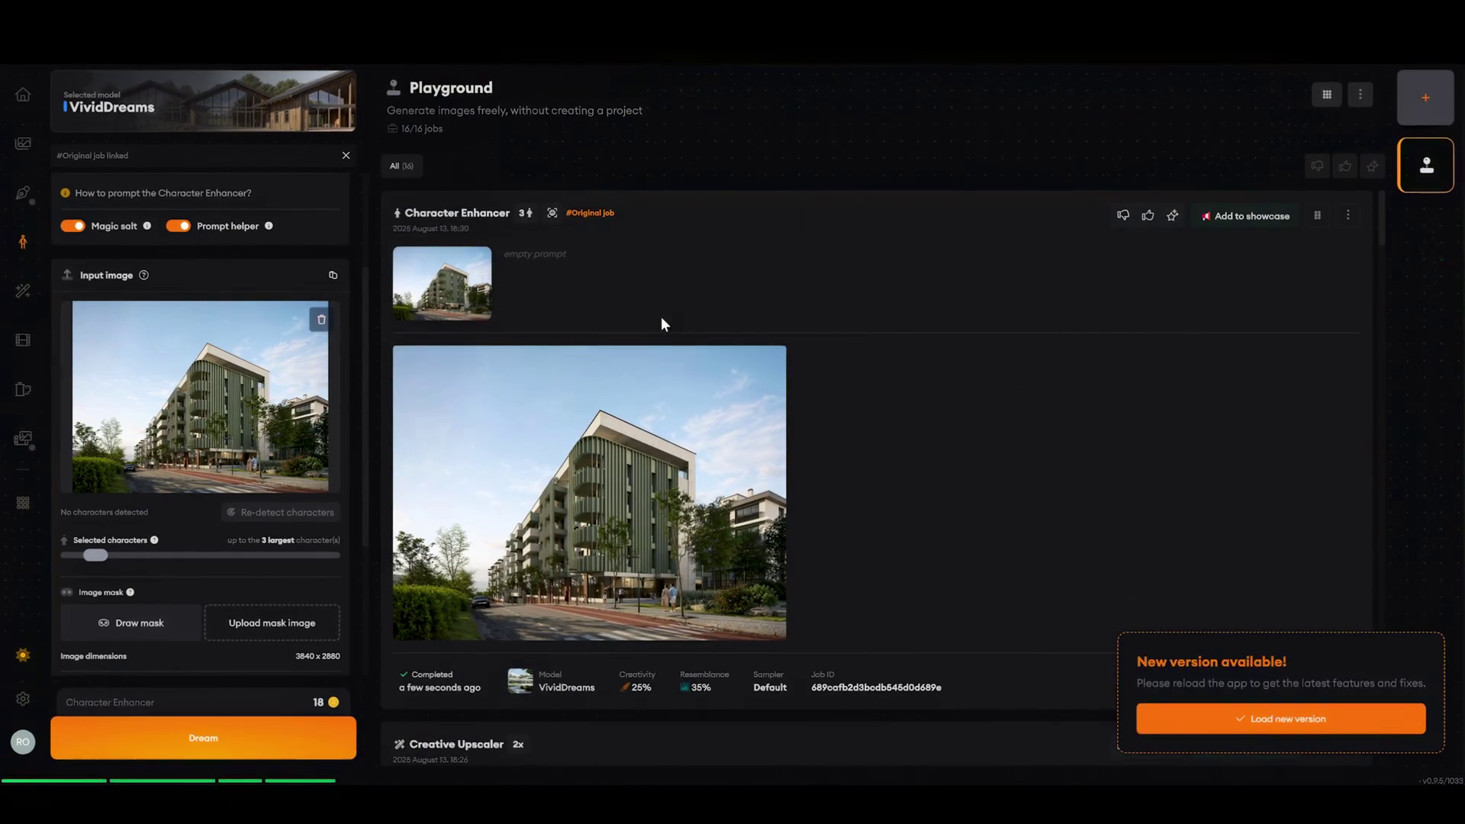
{"action": "scroll", "coordinate": [661, 324], "scroll_direction": "down", "scroll_amount": 7}
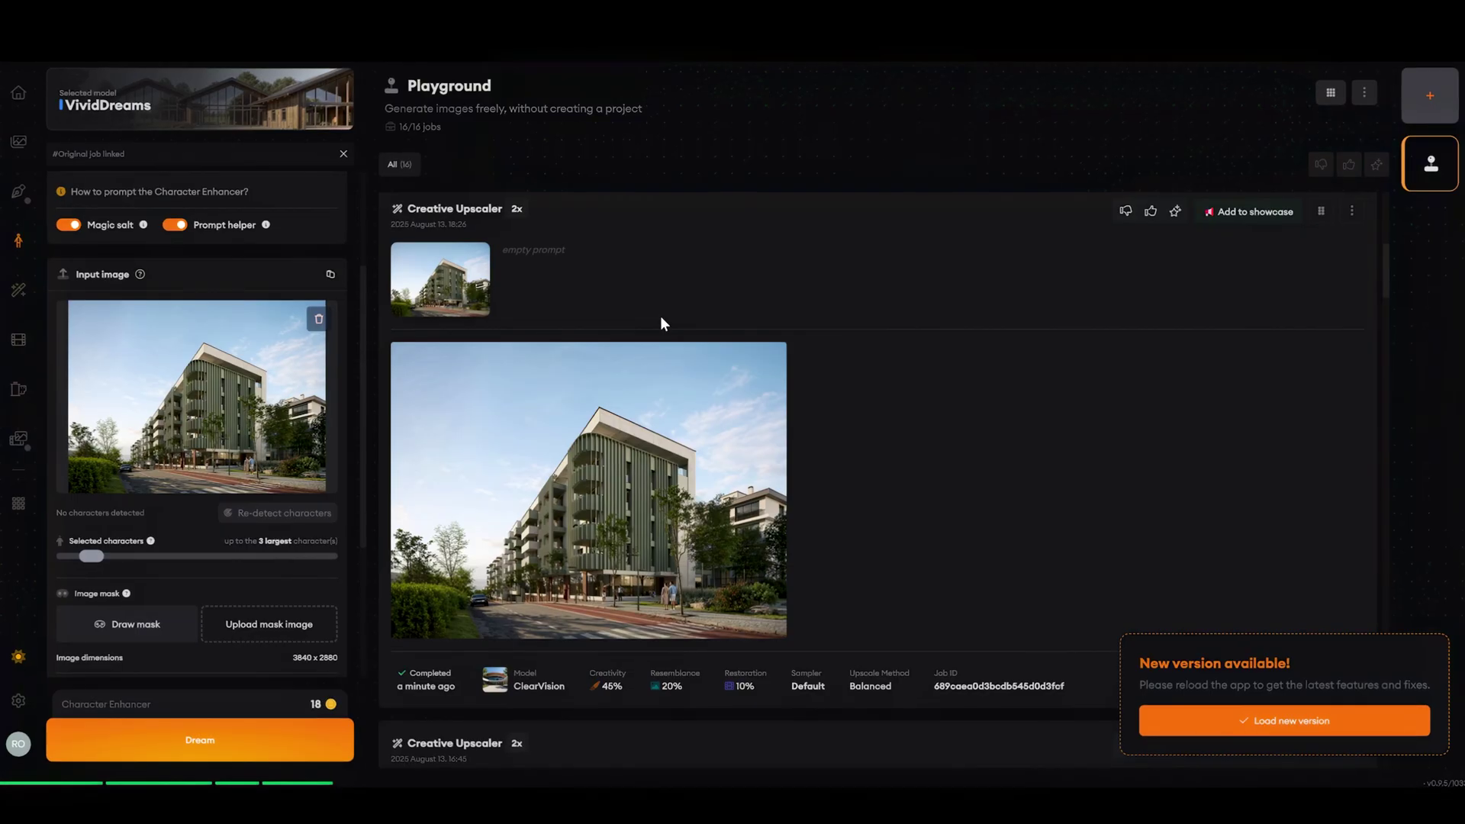
{"action": "scroll", "coordinate": [661, 323], "scroll_direction": "down", "scroll_amount": 1}
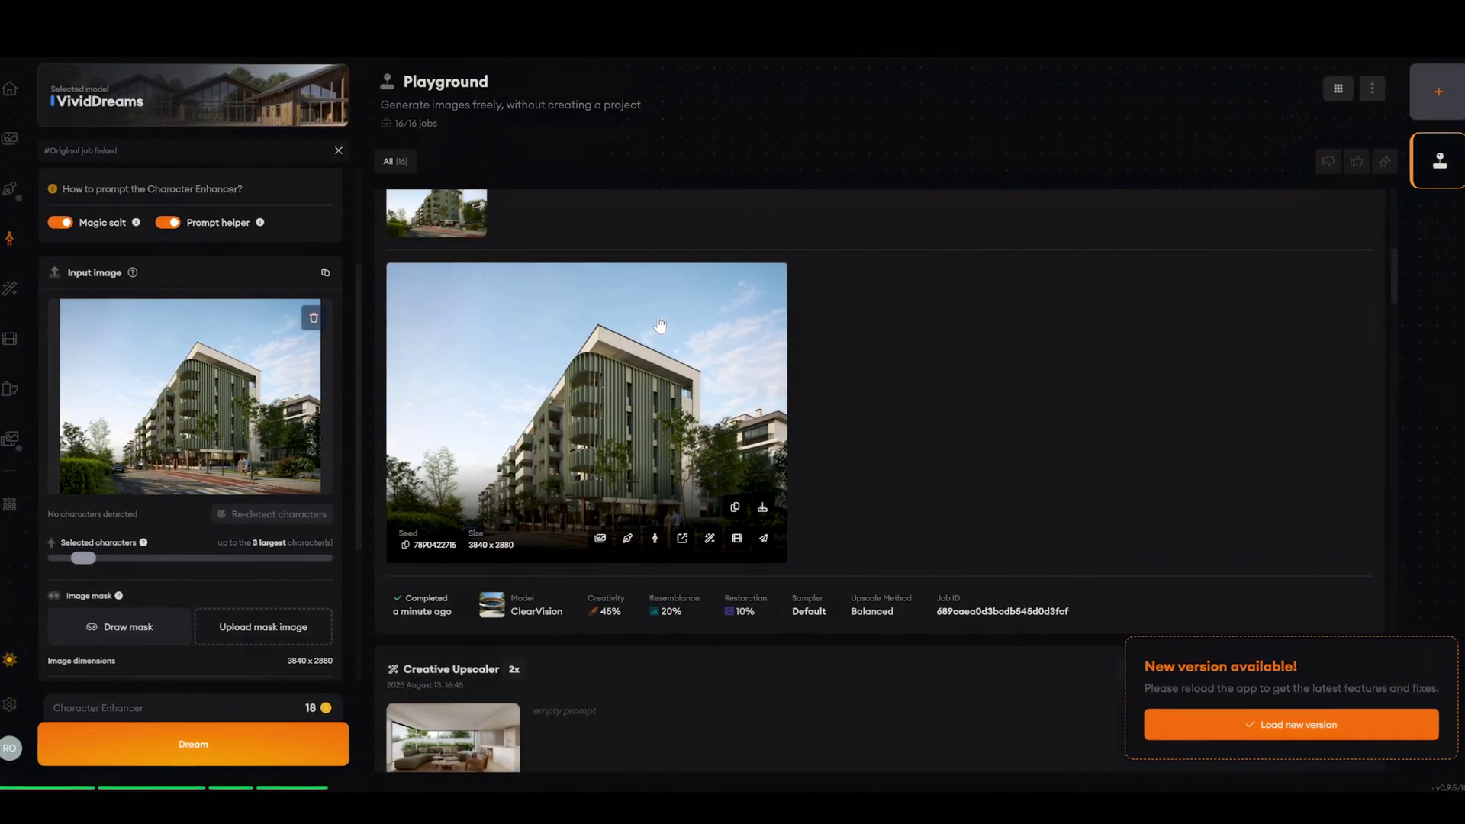
{"action": "left_click", "coordinate": [660, 325]}
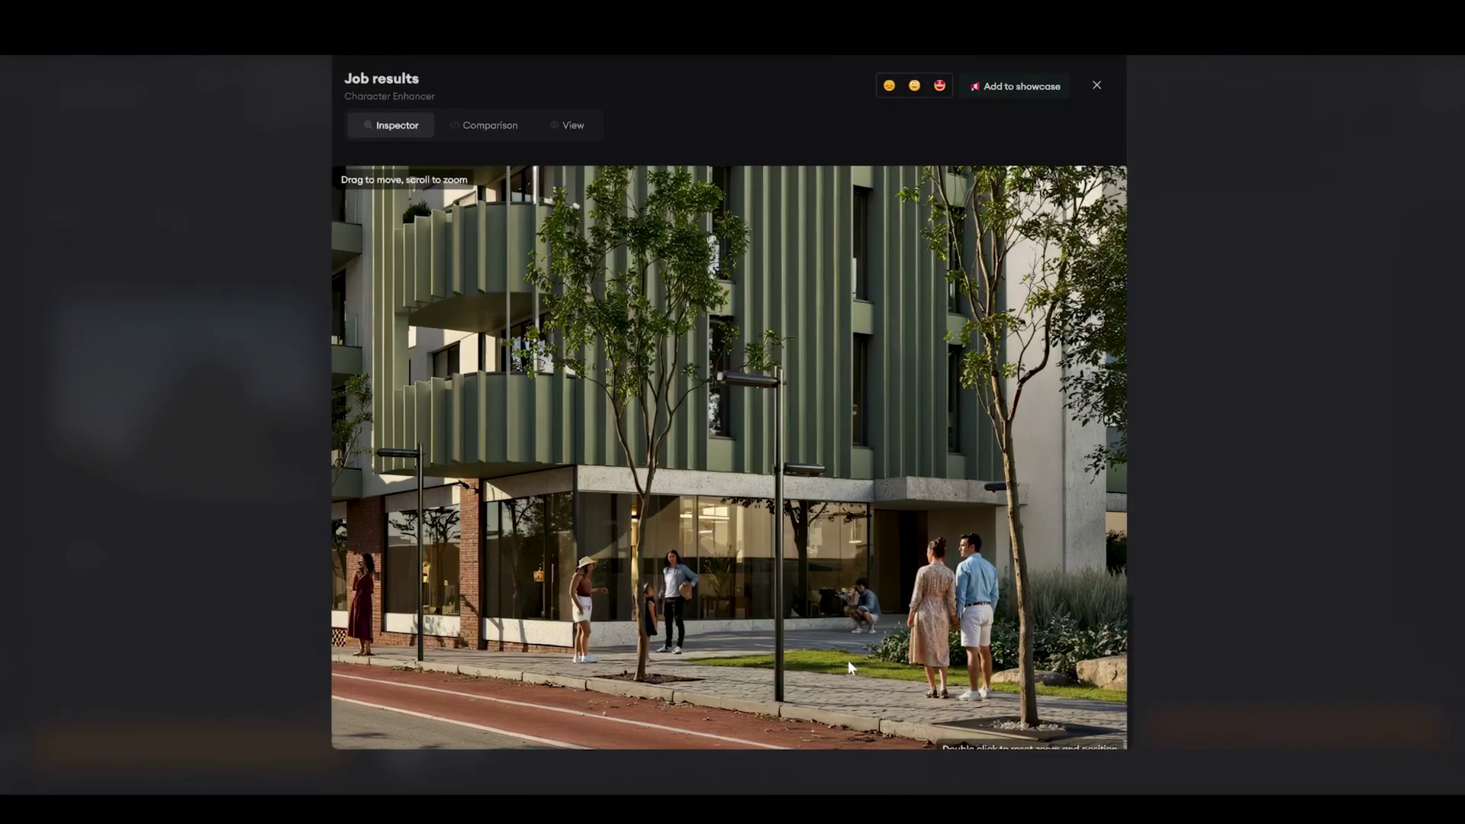
{"action": "scroll", "coordinate": [940, 612], "scroll_direction": "down", "scroll_amount": 5}
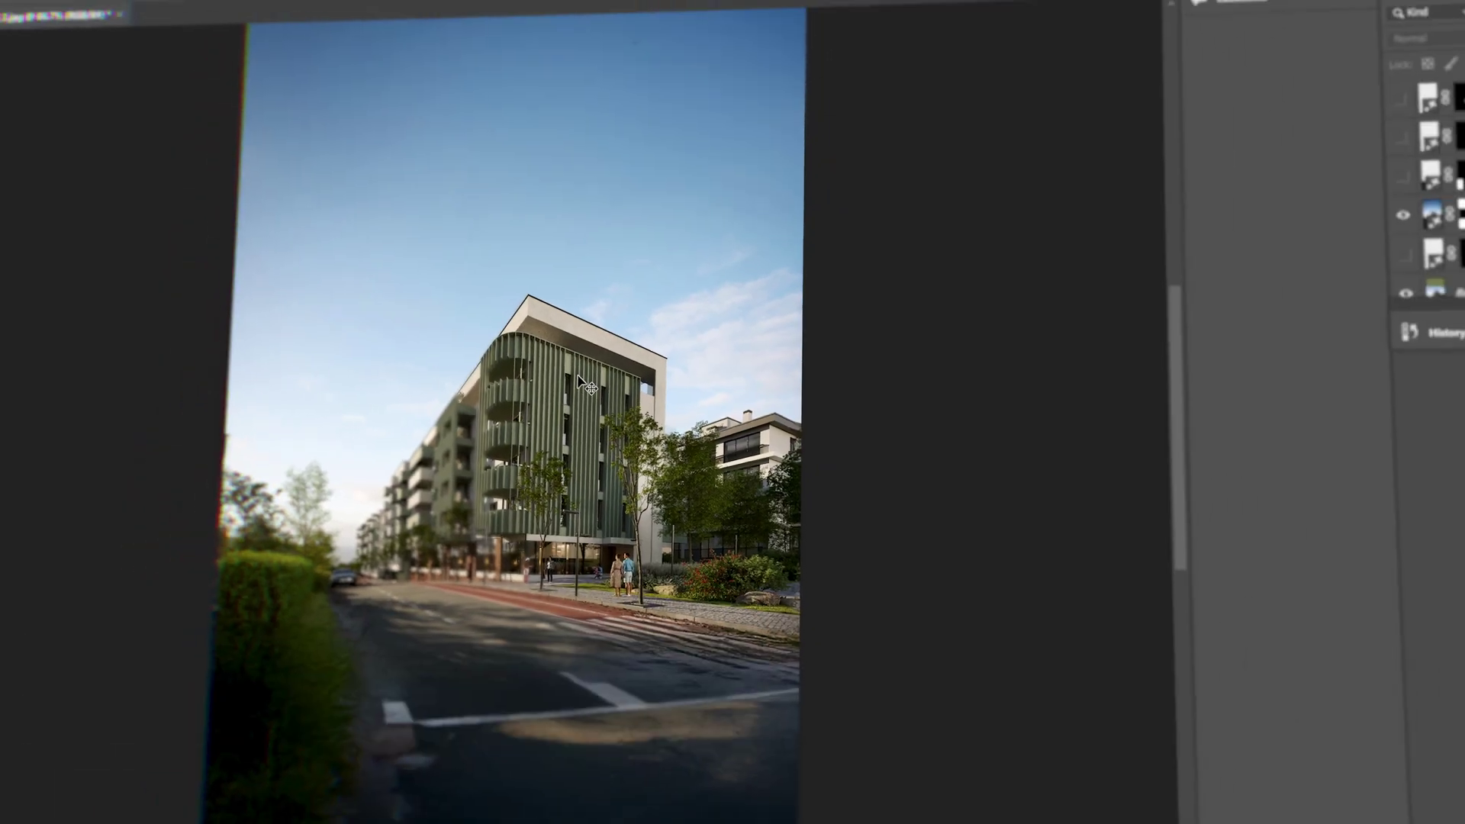
- Review the generated bush by the street, then invert the selection to cover the green areas
{"action": "scroll", "coordinate": [601, 380], "scroll_direction": "up", "scroll_amount": 2, "text": "alt"}
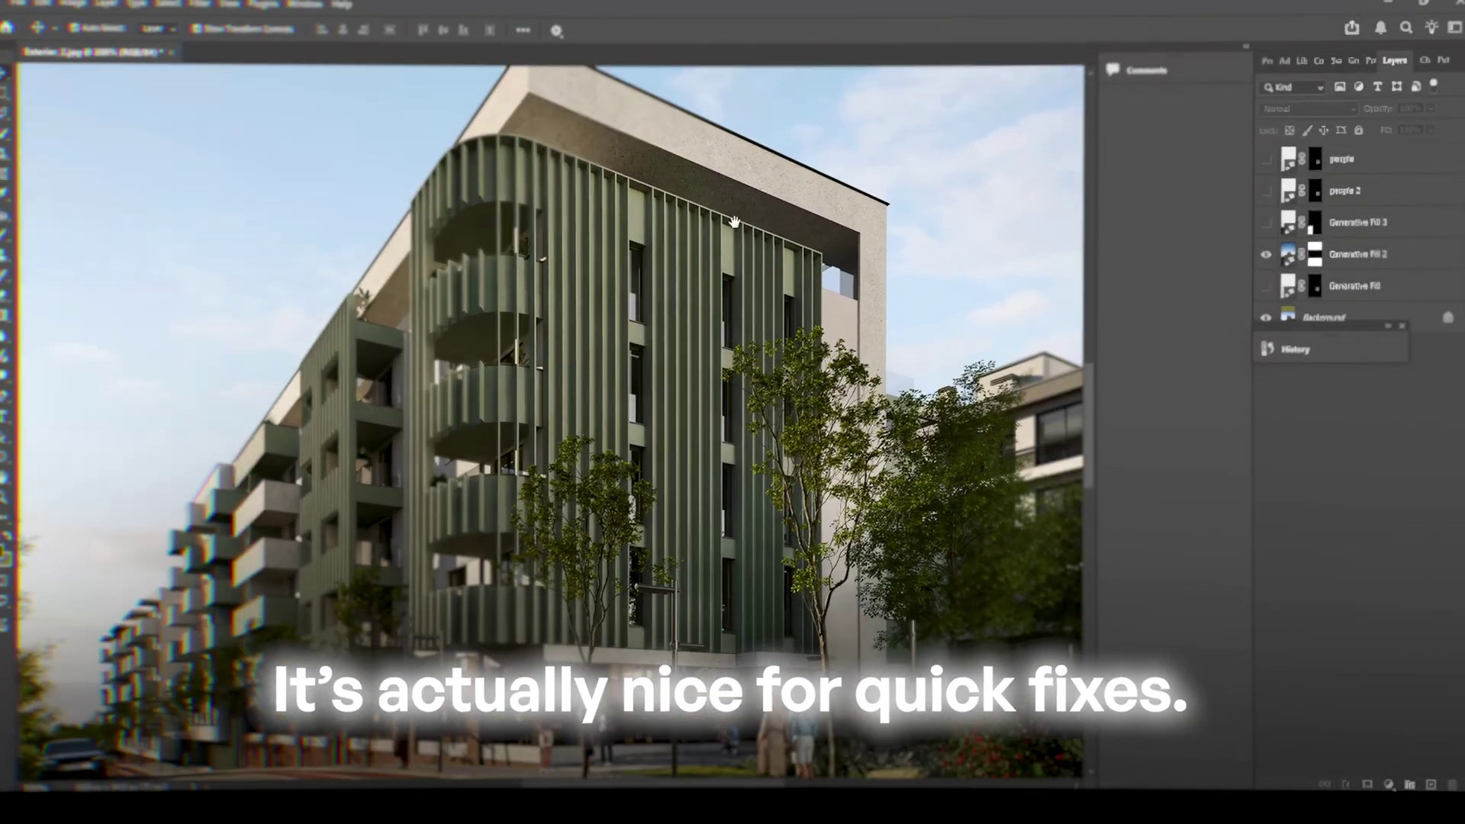
{"action": "left_click_drag", "start_coordinate": [734, 221], "coordinate": [627, 8]}
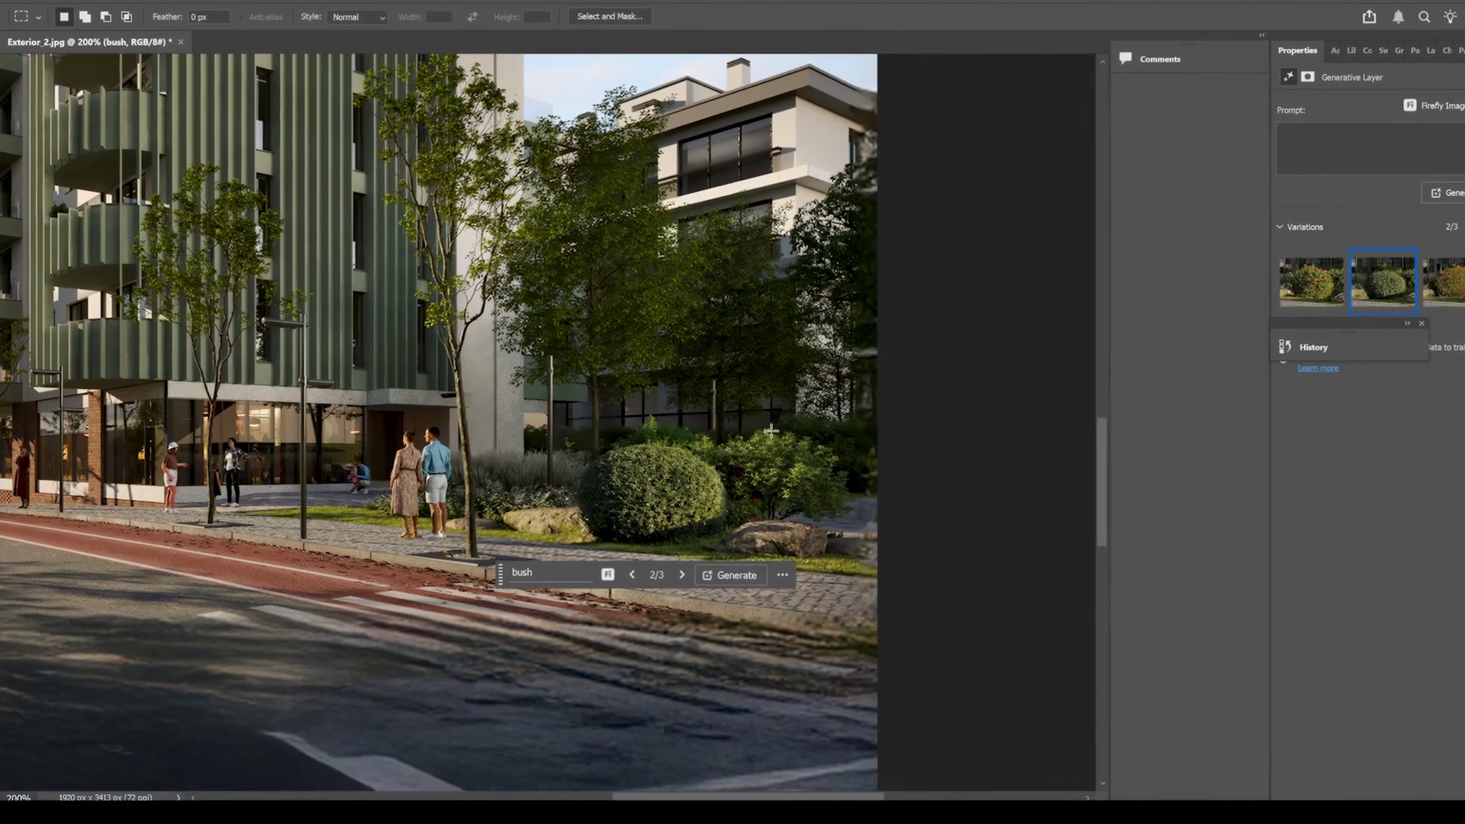
{"action": "scroll", "coordinate": [327, 319], "scroll_direction": "down", "scroll_amount": 3, "text": "alt"}
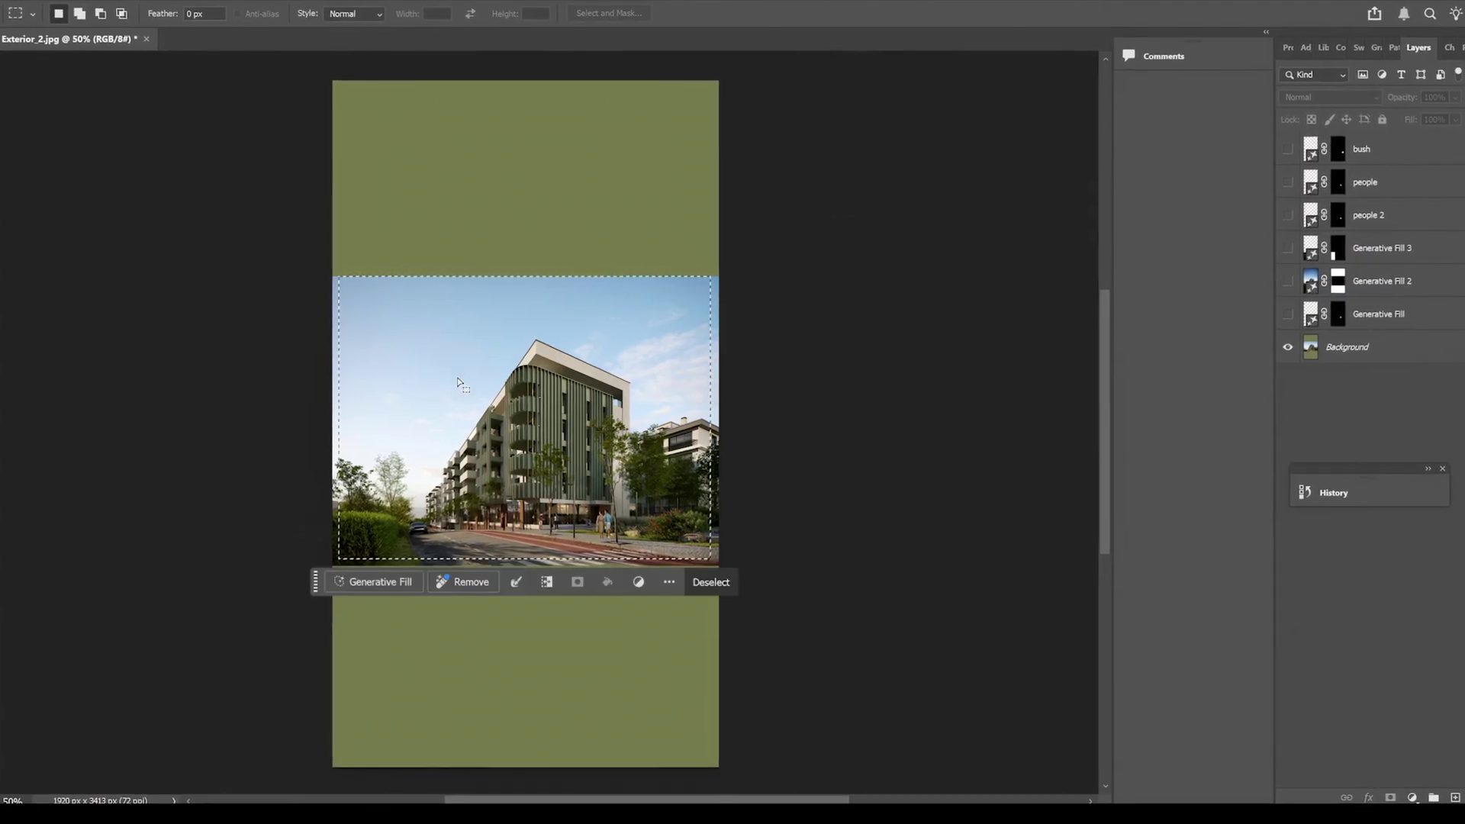
{"action": "right_click", "coordinate": [584, 371]}
{"action": "left_click", "coordinate": [616, 391]}
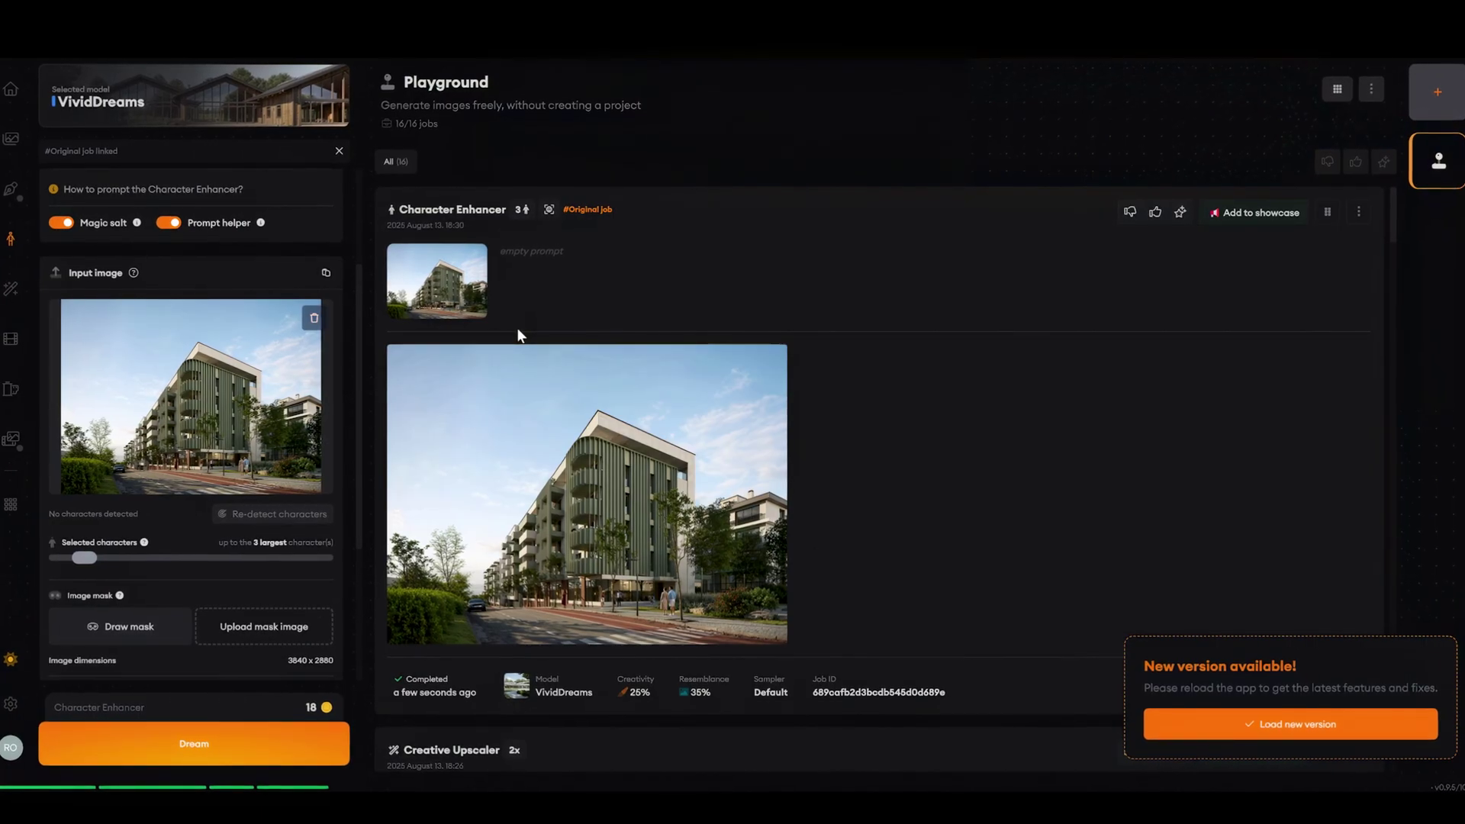
- Download the Character Enhancer result image of the building render
{"action": "mouse_move", "coordinate": [593, 387]}
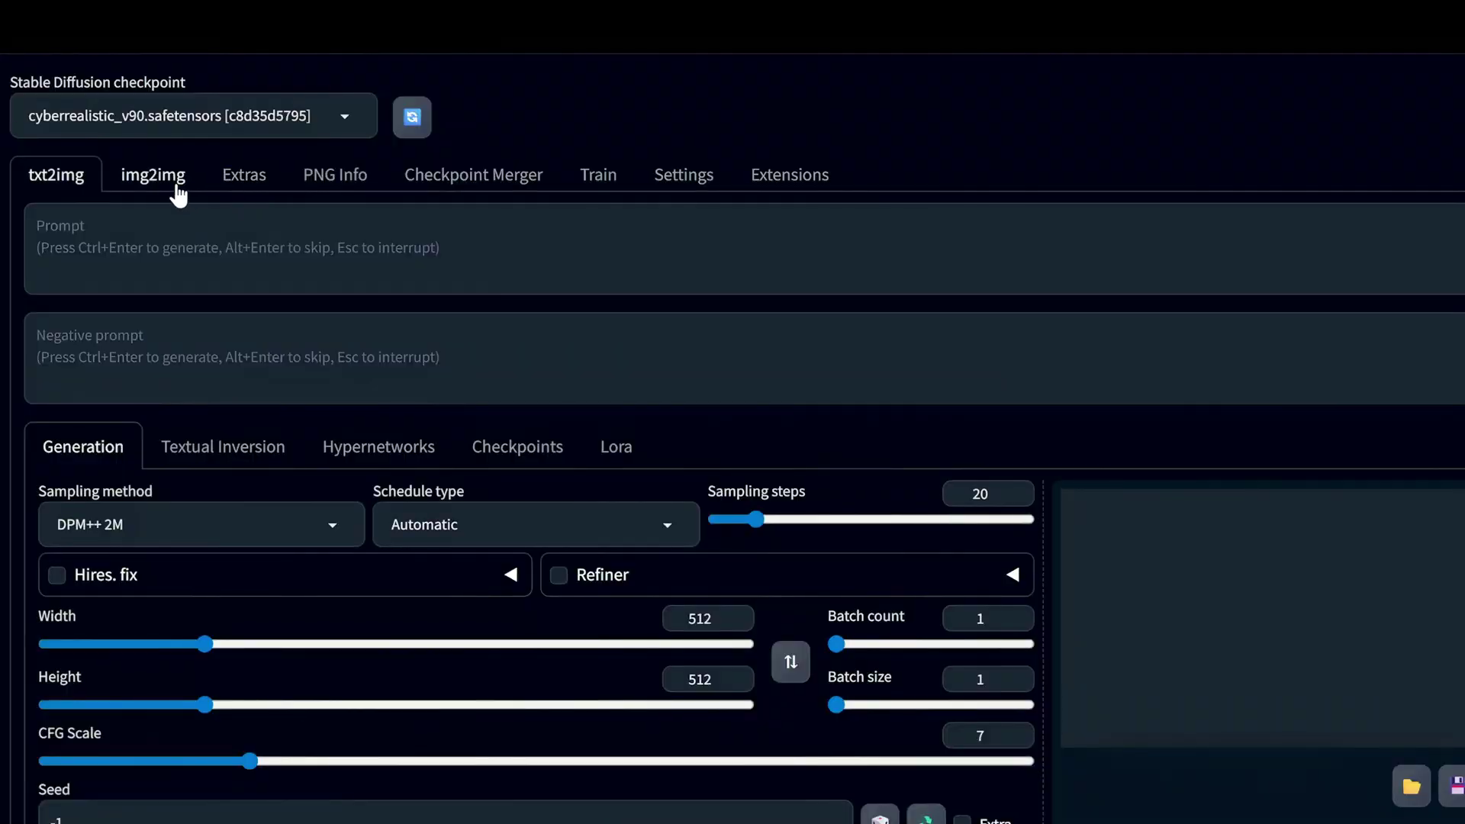
{"action": "left_click", "coordinate": [177, 190]}
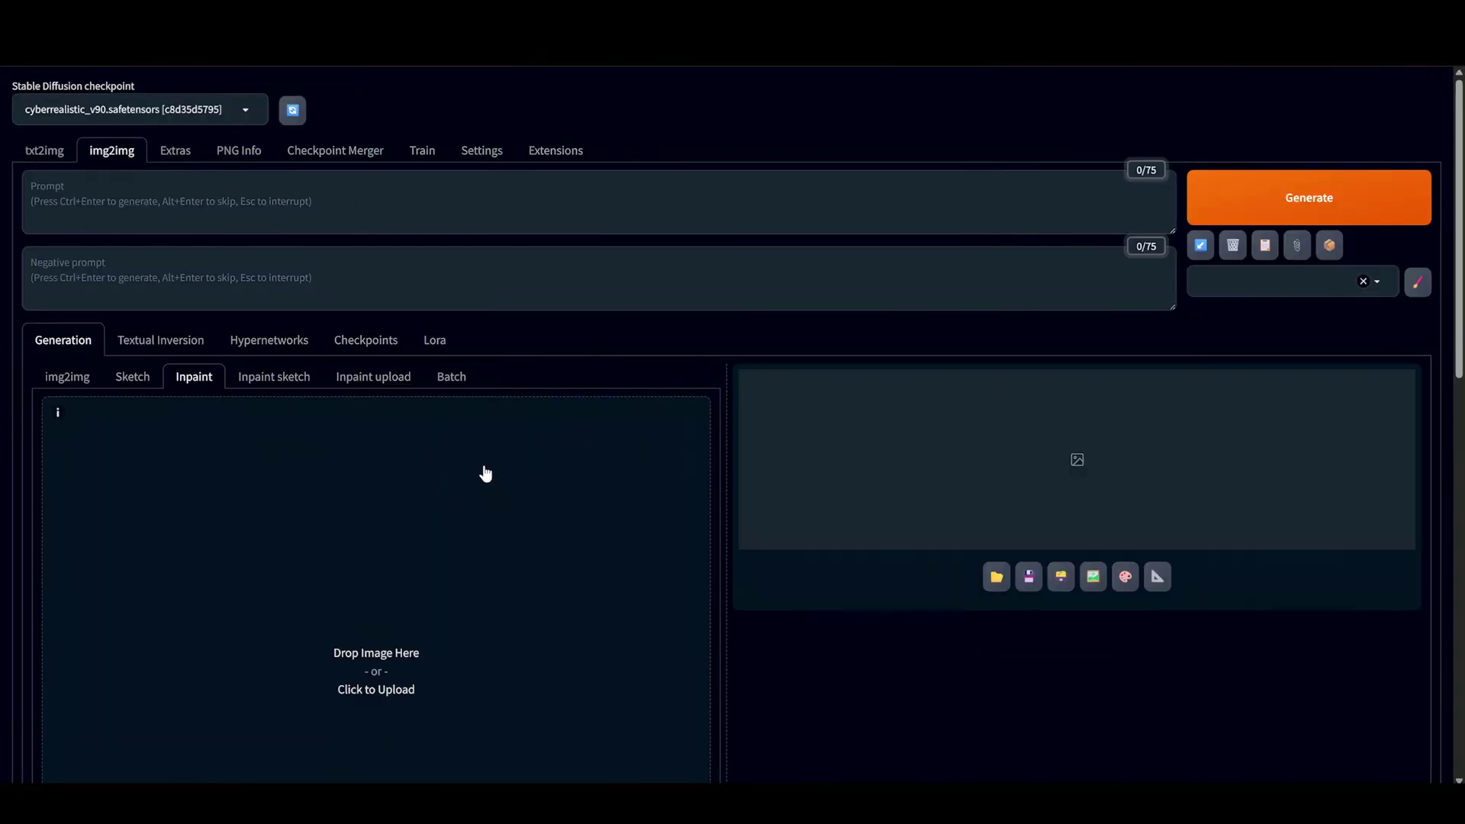
- Load the render into Inpaint with Only masked, 30 steps, 768×768 and denoising 0.61
{"action": "key", "text": "alt+Tab"}
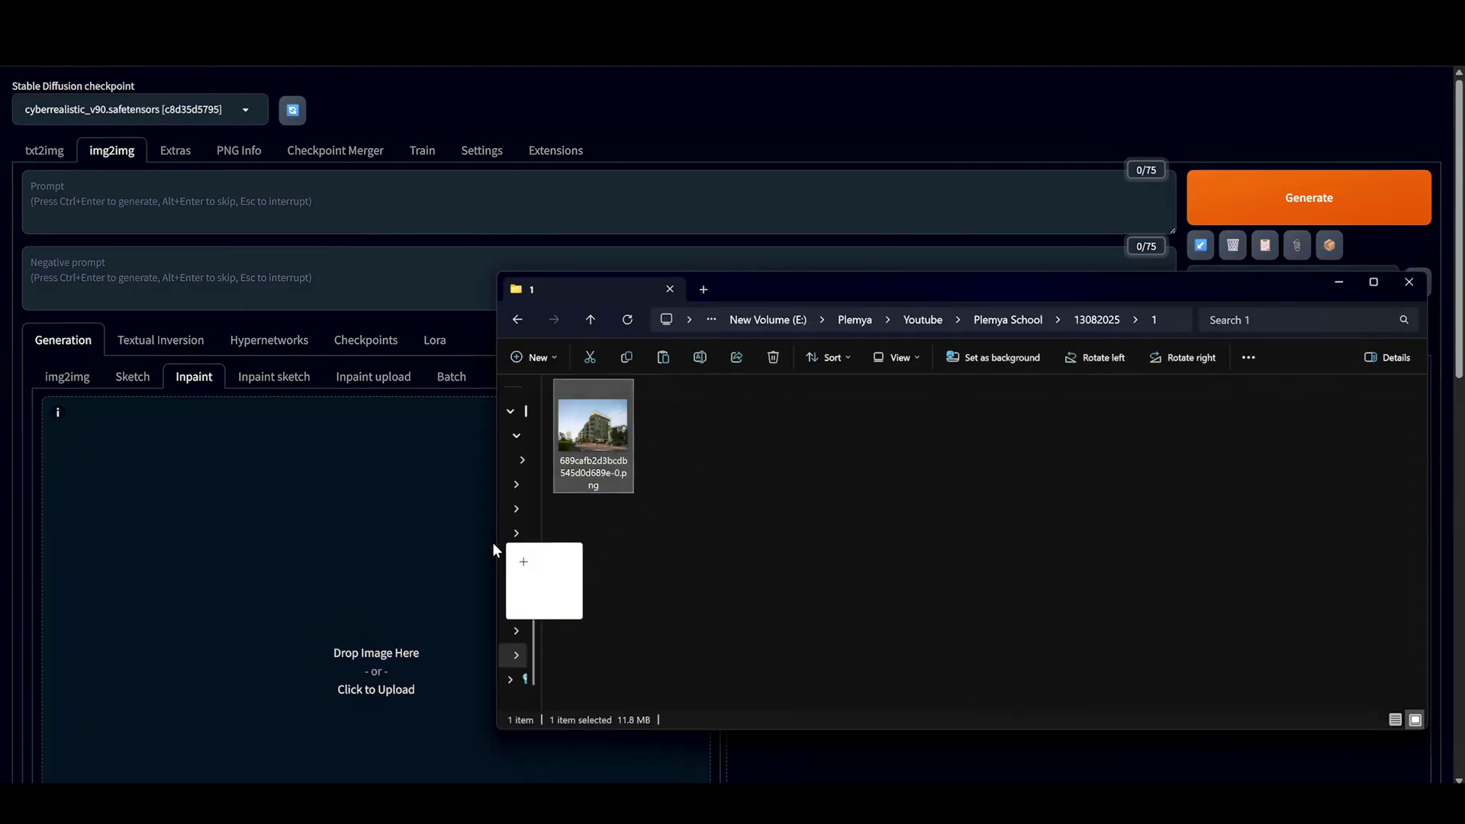
{"action": "left_click_drag", "start_coordinate": [493, 550], "coordinate": [345, 522]}
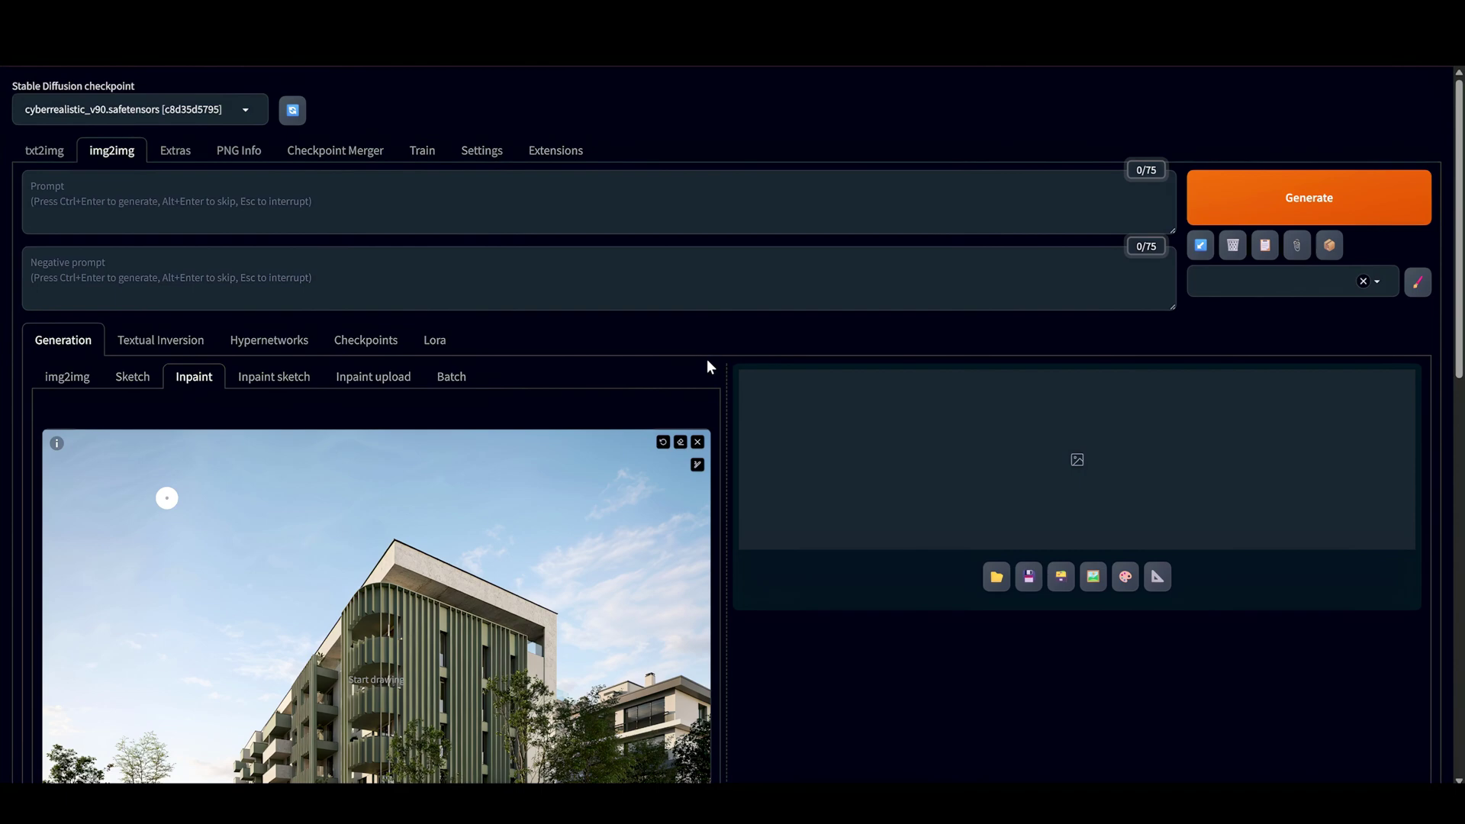
{"action": "scroll", "coordinate": [593, 341], "scroll_direction": "down", "scroll_amount": 1}
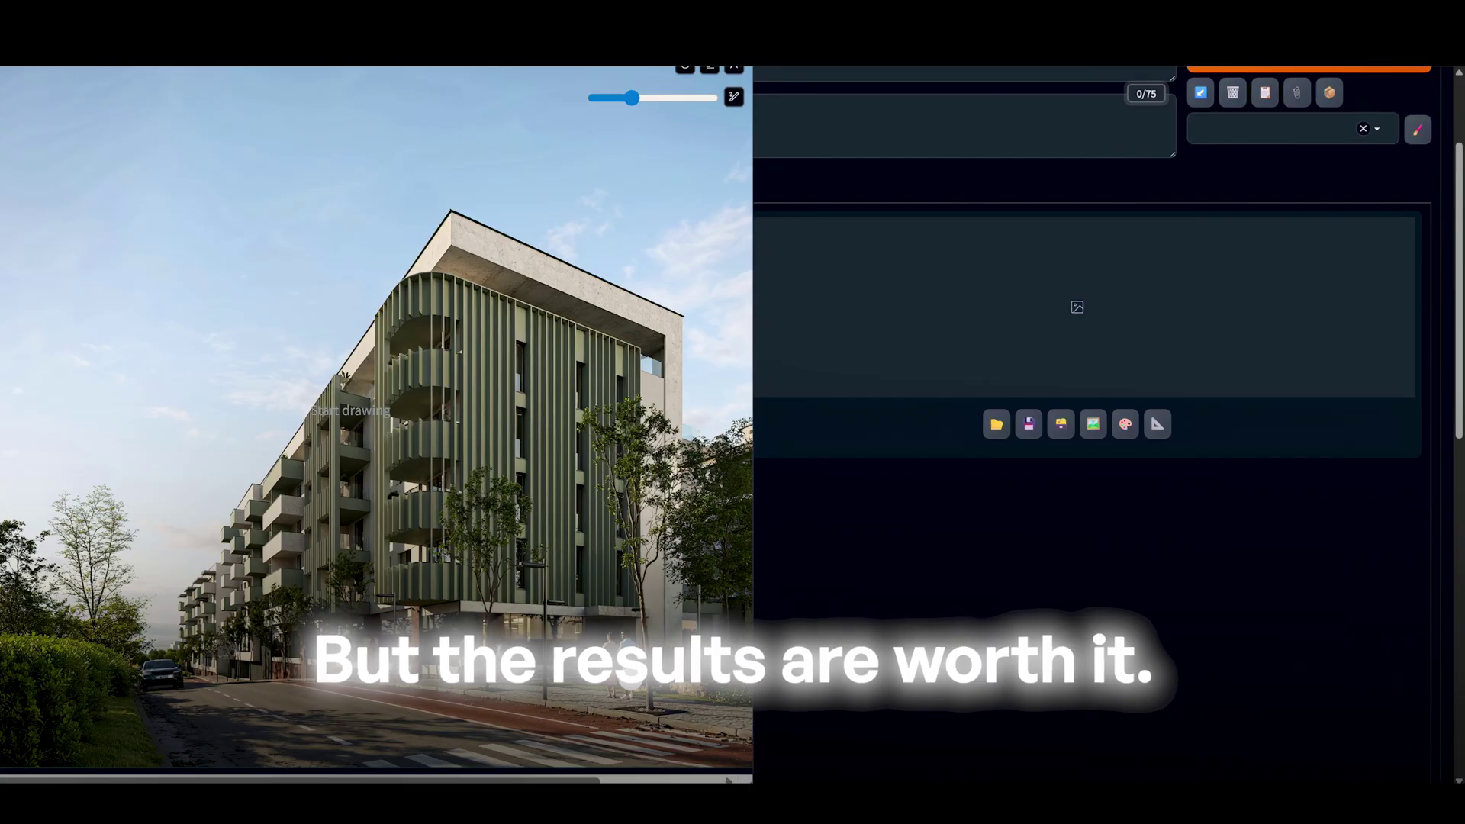
{"action": "scroll", "coordinate": [603, 633], "scroll_direction": "up", "scroll_amount": 5, "text": "shift"}
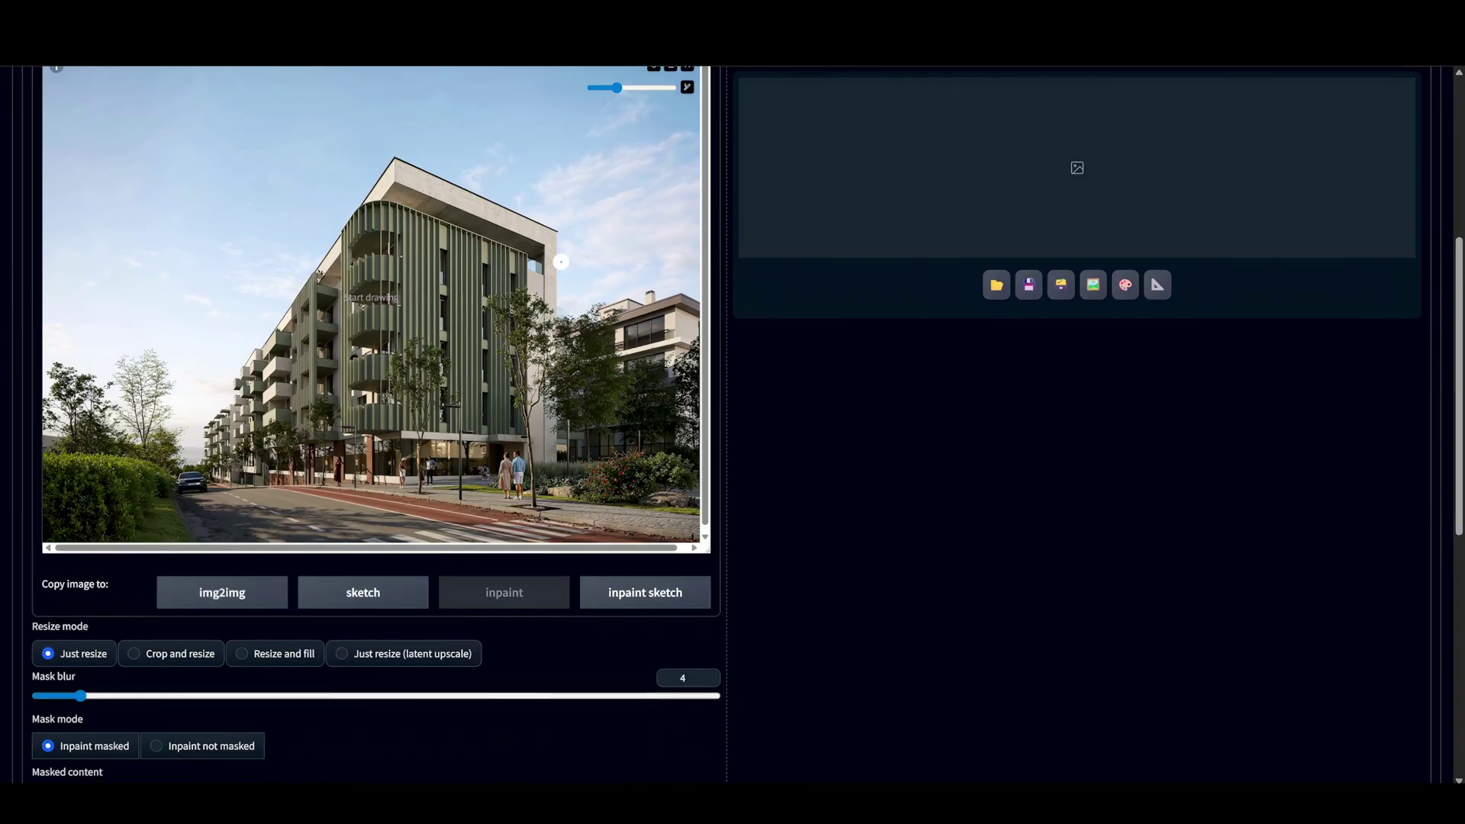
{"action": "scroll", "coordinate": [451, 458], "scroll_direction": "up", "scroll_amount": 1}
{"action": "scroll", "coordinate": [576, 447], "scroll_direction": "down", "scroll_amount": 4}
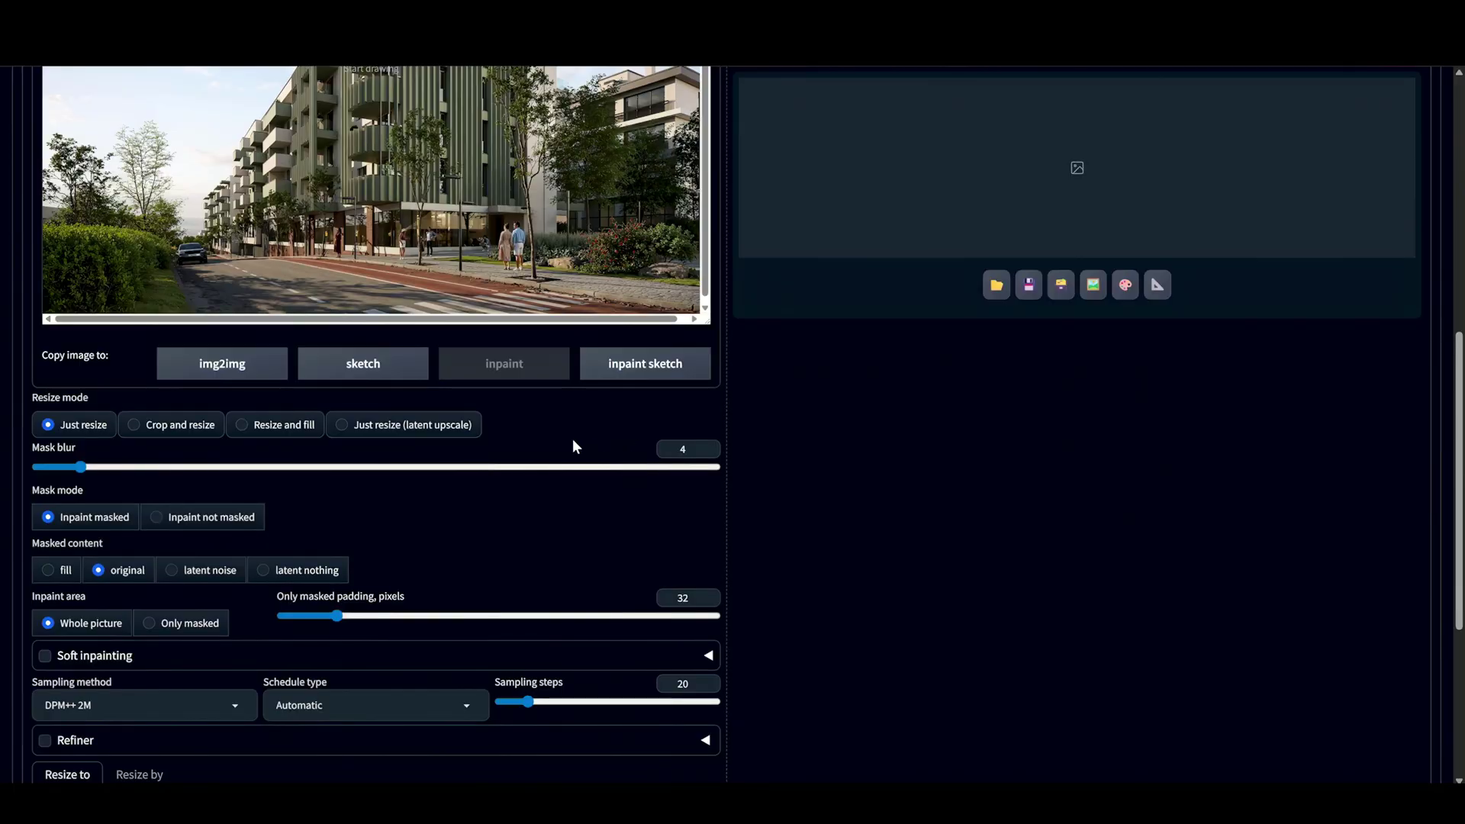
{"action": "scroll", "coordinate": [256, 605], "scroll_direction": "down", "scroll_amount": 2}
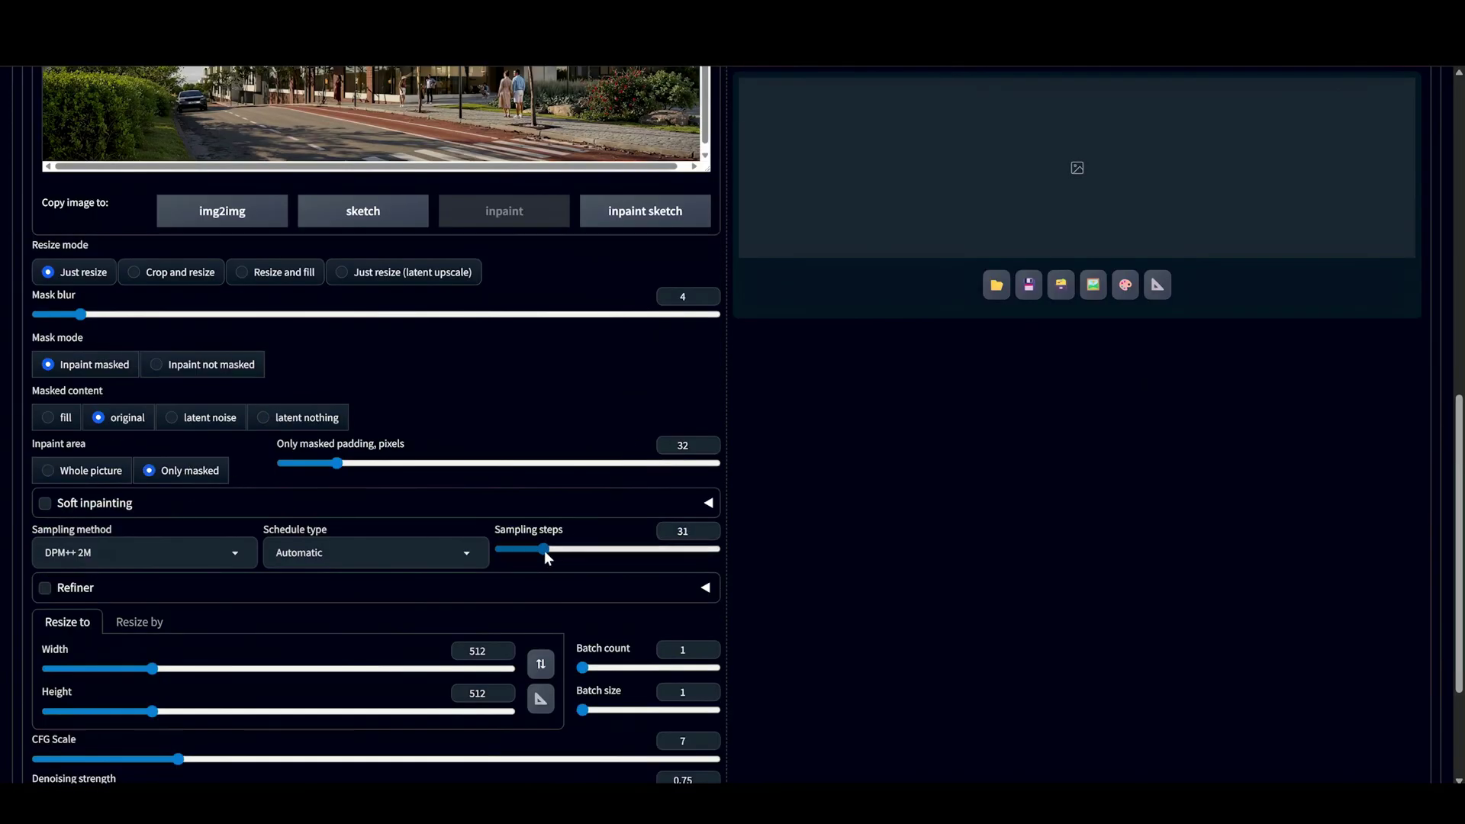
{"action": "scroll", "coordinate": [503, 496], "scroll_direction": "down", "scroll_amount": 3}
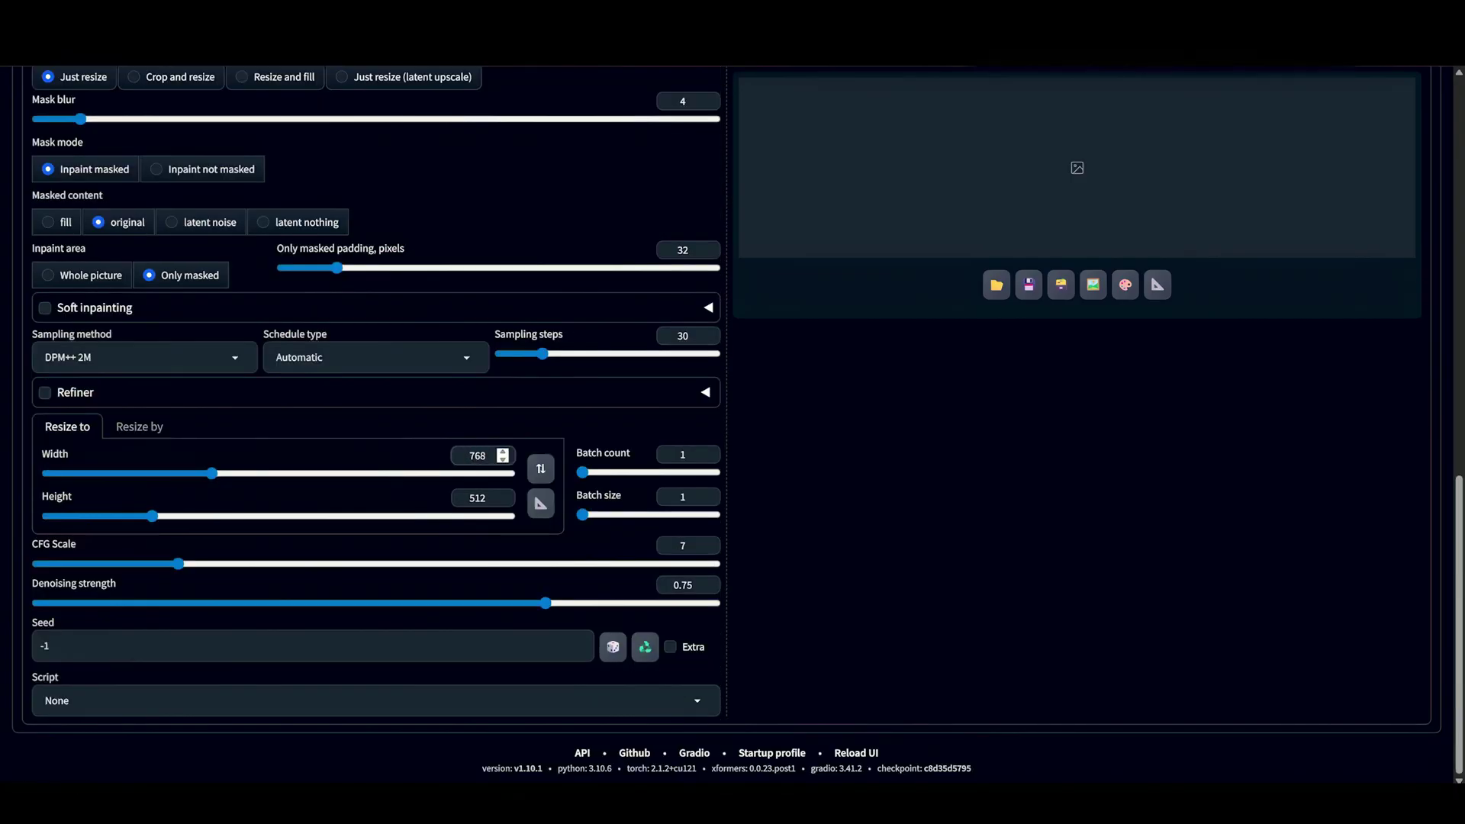
{"action": "left_click_drag", "start_coordinate": [542, 604], "coordinate": [450, 605]}
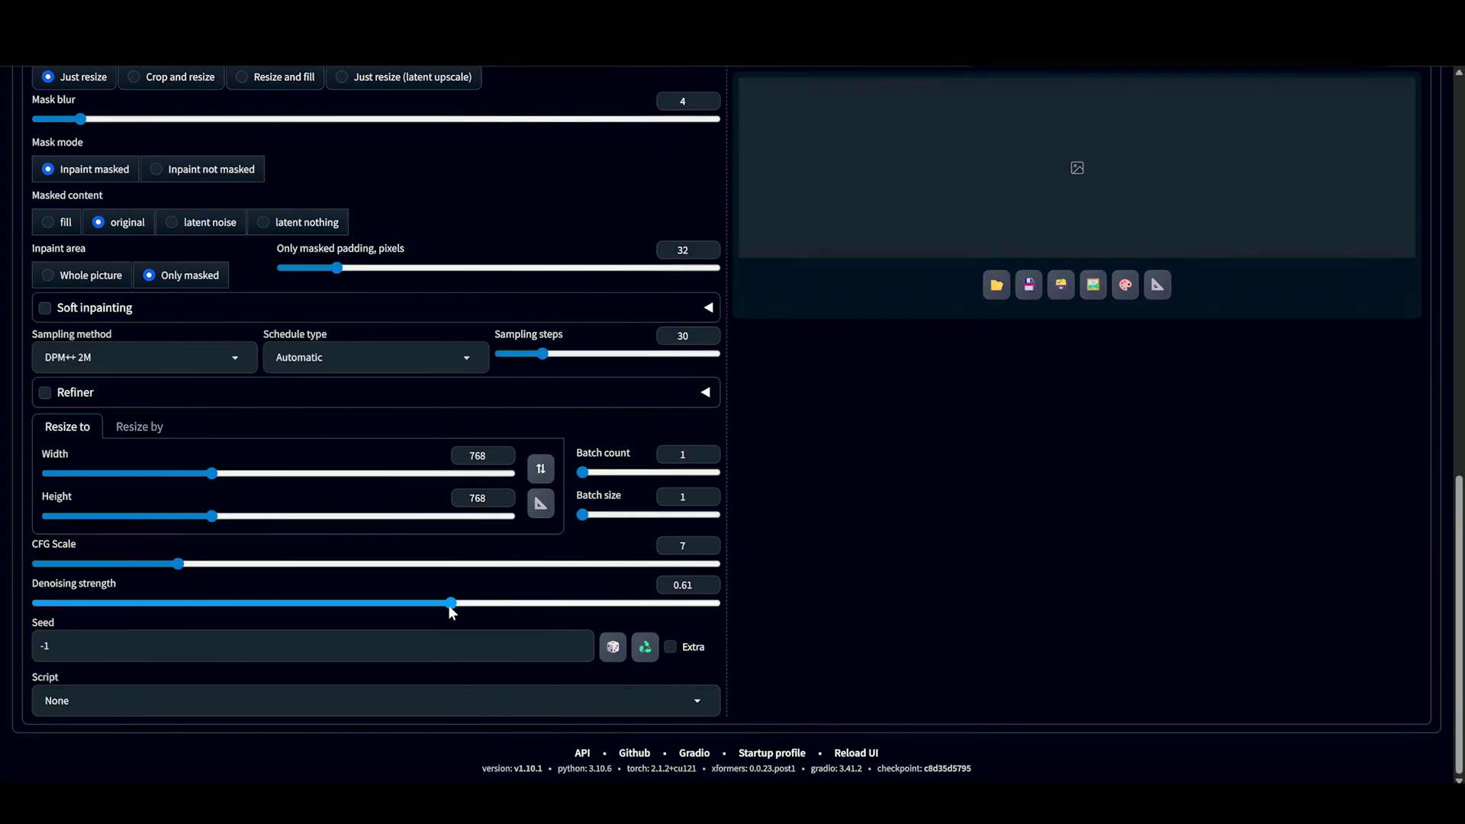
{"action": "scroll", "coordinate": [790, 589], "scroll_direction": "up", "scroll_amount": 5}
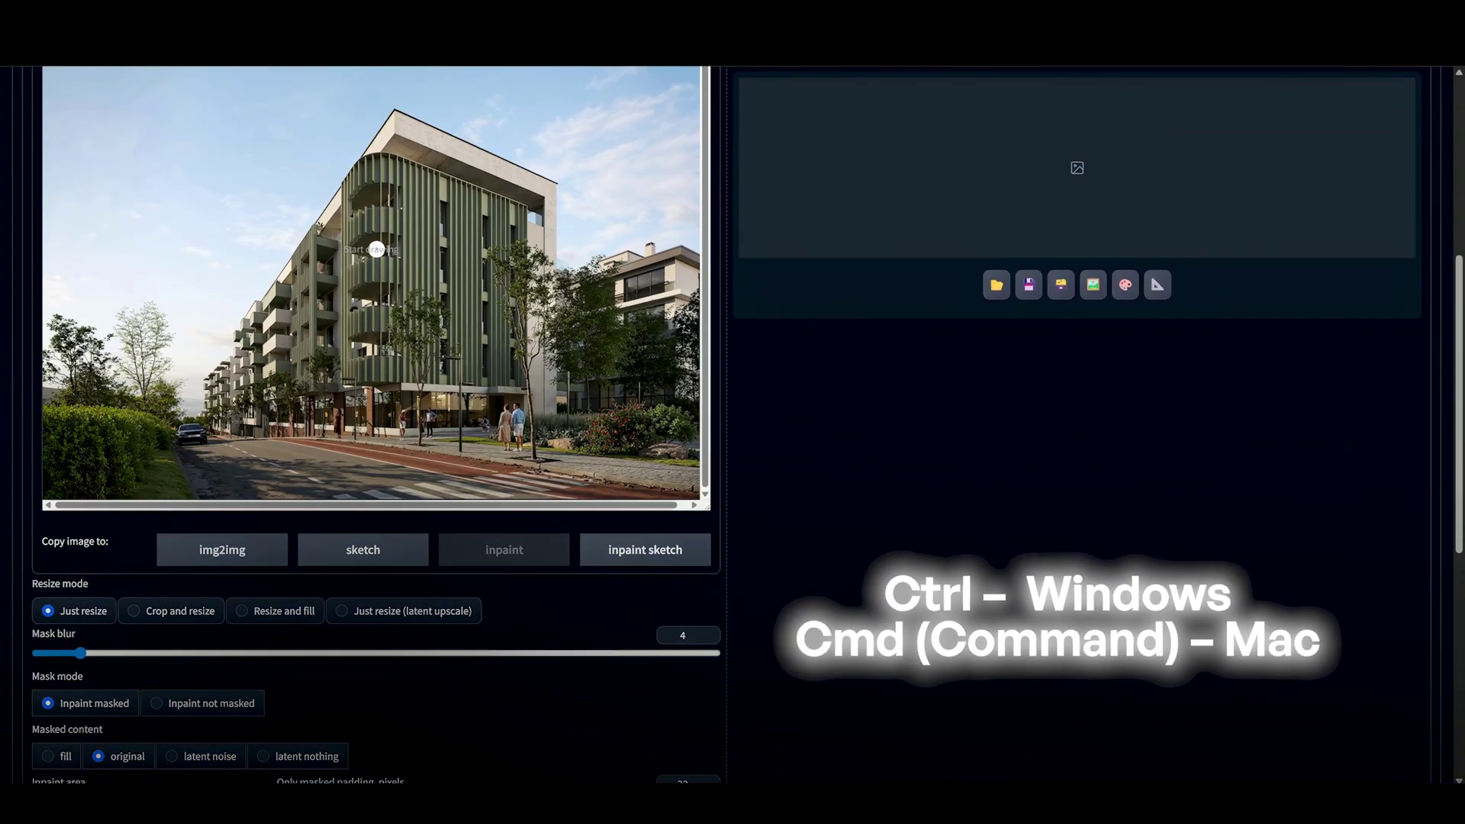
- Enter 'woman' as the inpainting prompt and add the saved People style
{"action": "scroll", "coordinate": [822, 500], "scroll_direction": "up", "scroll_amount": 2}
{"action": "scroll", "coordinate": [491, 572], "scroll_direction": "up", "scroll_amount": 10, "text": "alt"}
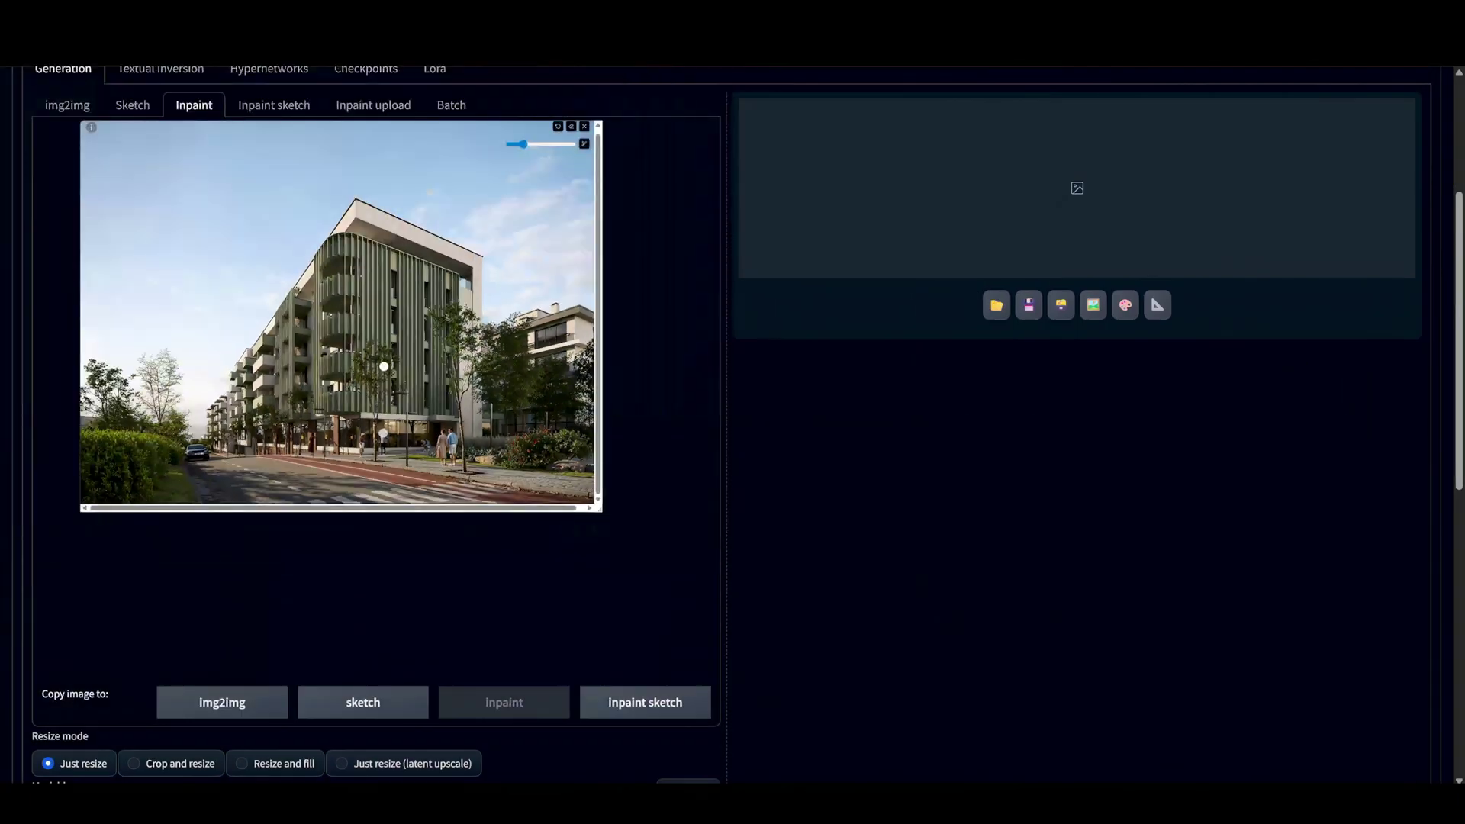
{"action": "scroll", "coordinate": [879, 446], "scroll_direction": "up", "scroll_amount": 5}
{"action": "left_click", "coordinate": [25, 228]}
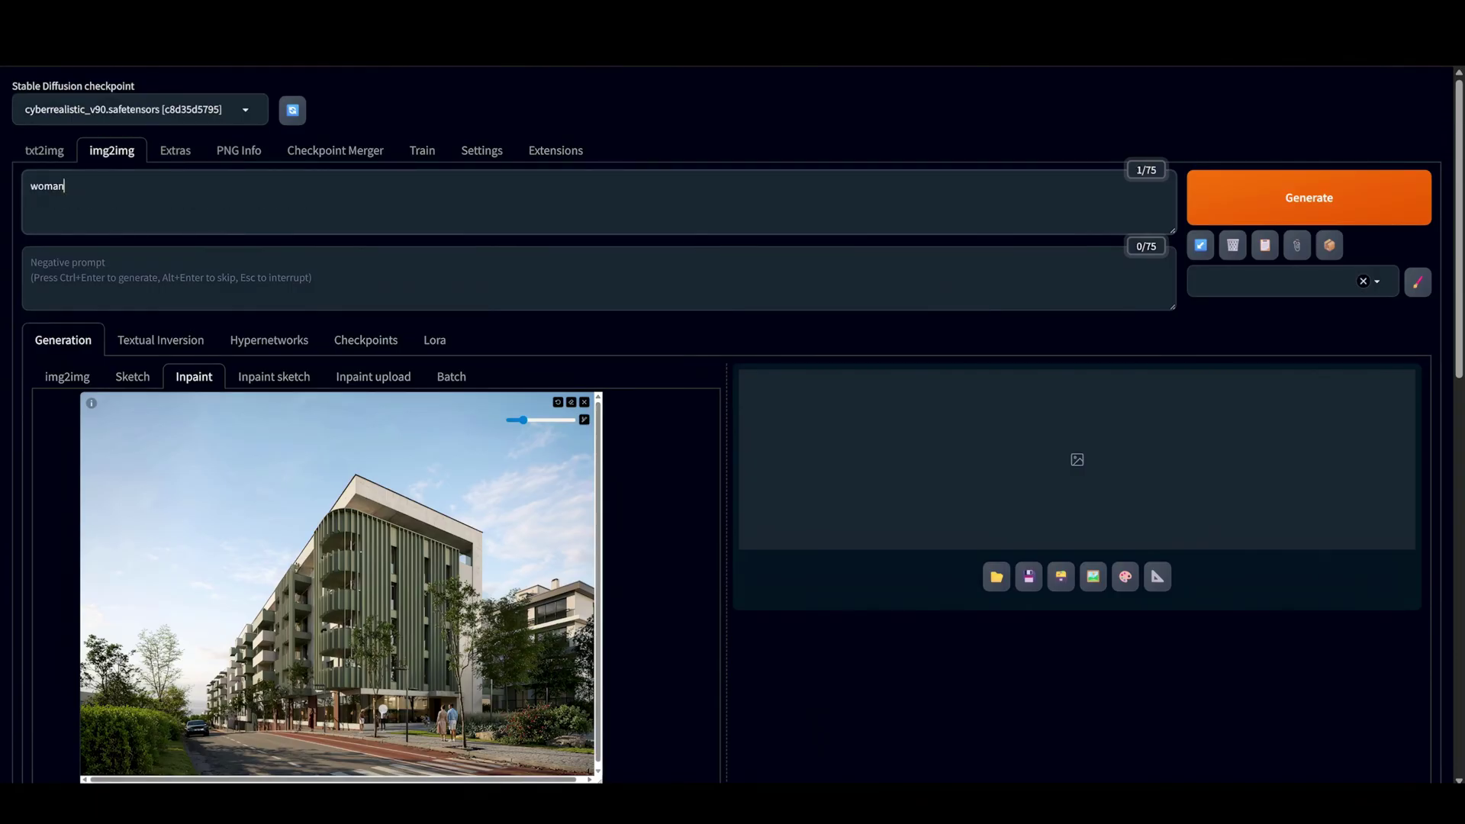
{"action": "left_click", "coordinate": [1308, 283]}
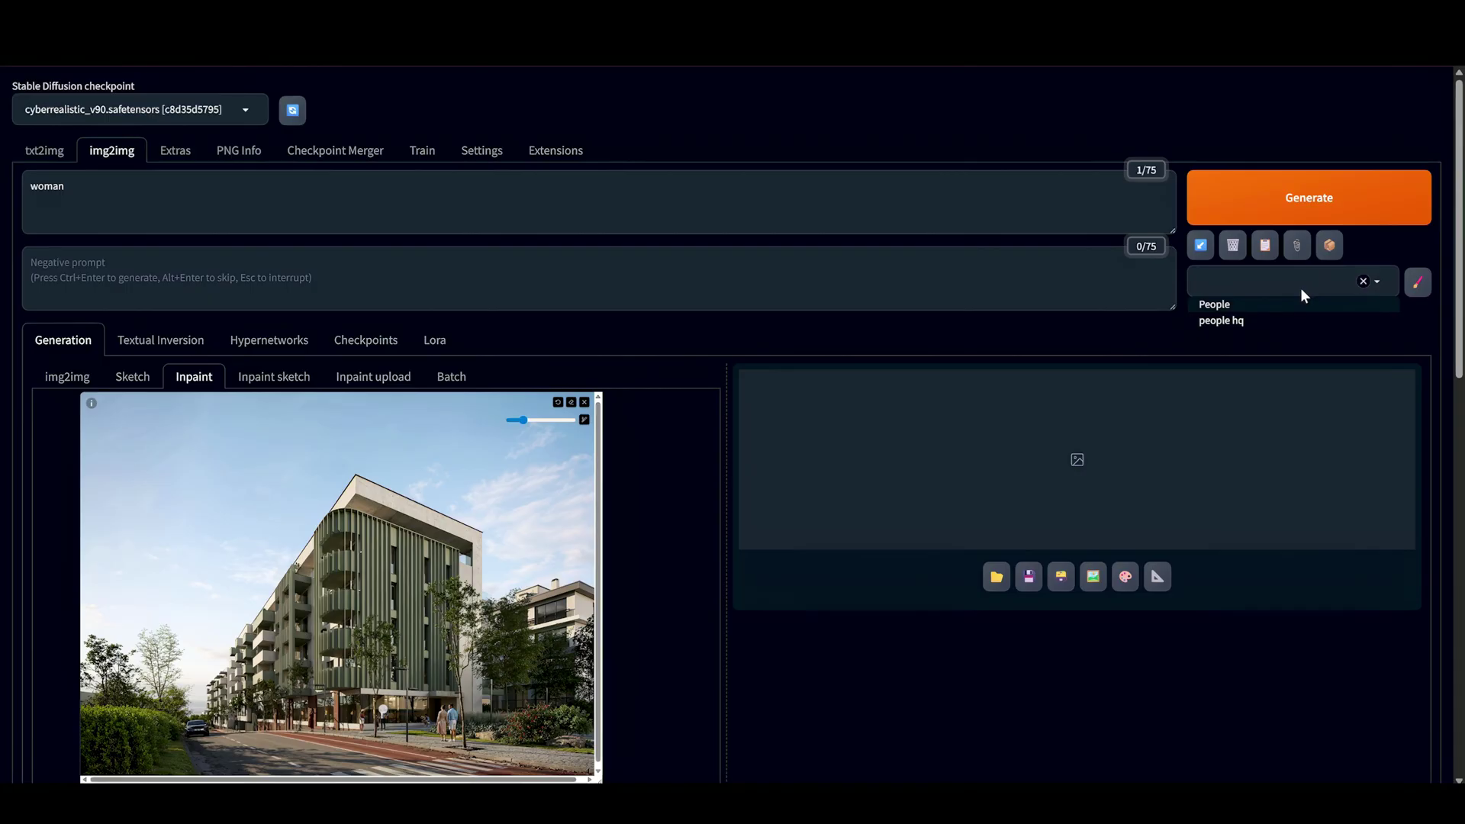
{"action": "left_click", "coordinate": [1233, 338]}
{"action": "left_click", "coordinate": [1074, 339]}
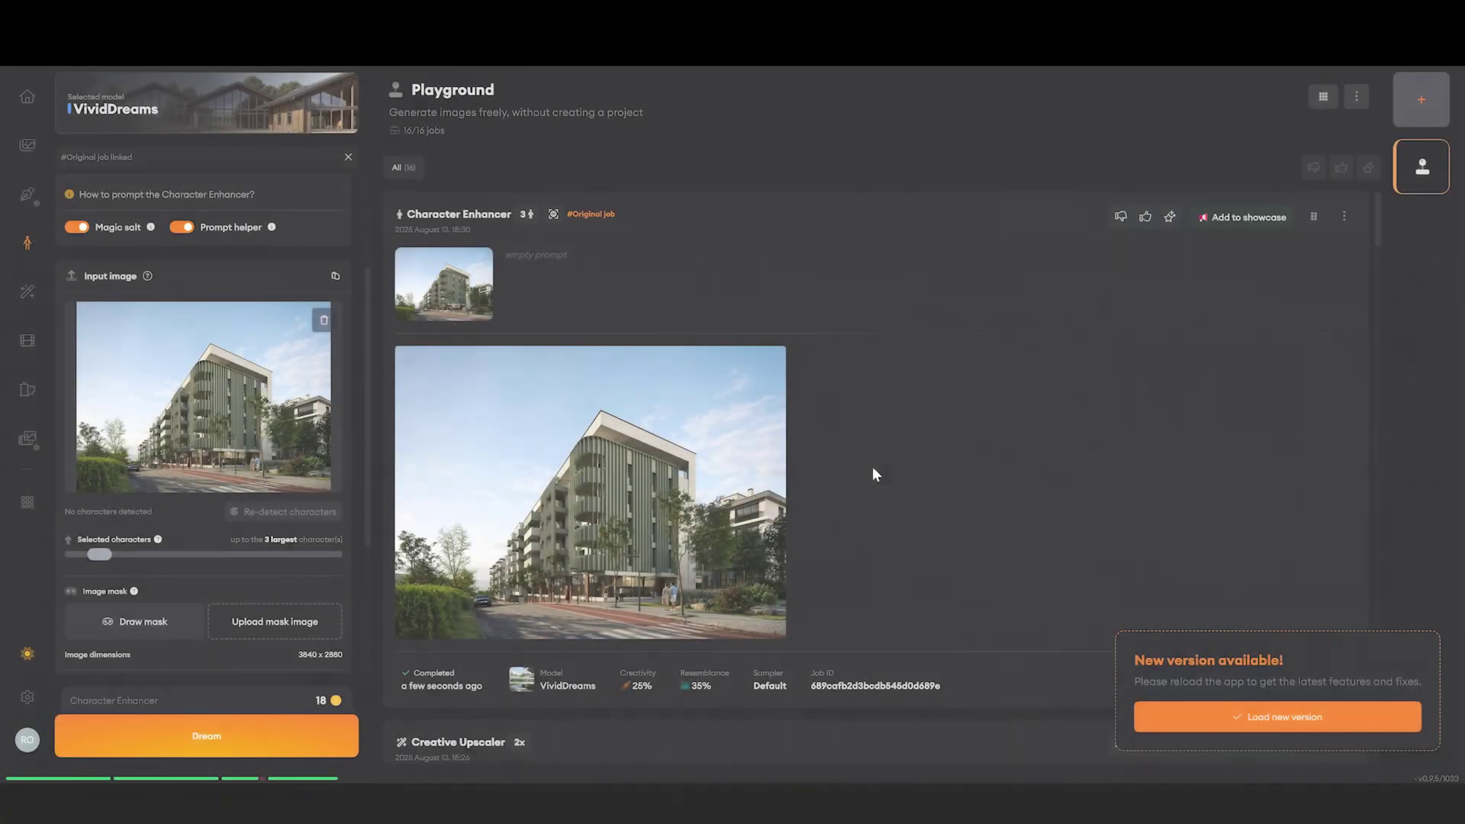
{"action": "scroll", "coordinate": [920, 374], "scroll_direction": "down", "scroll_amount": 1}
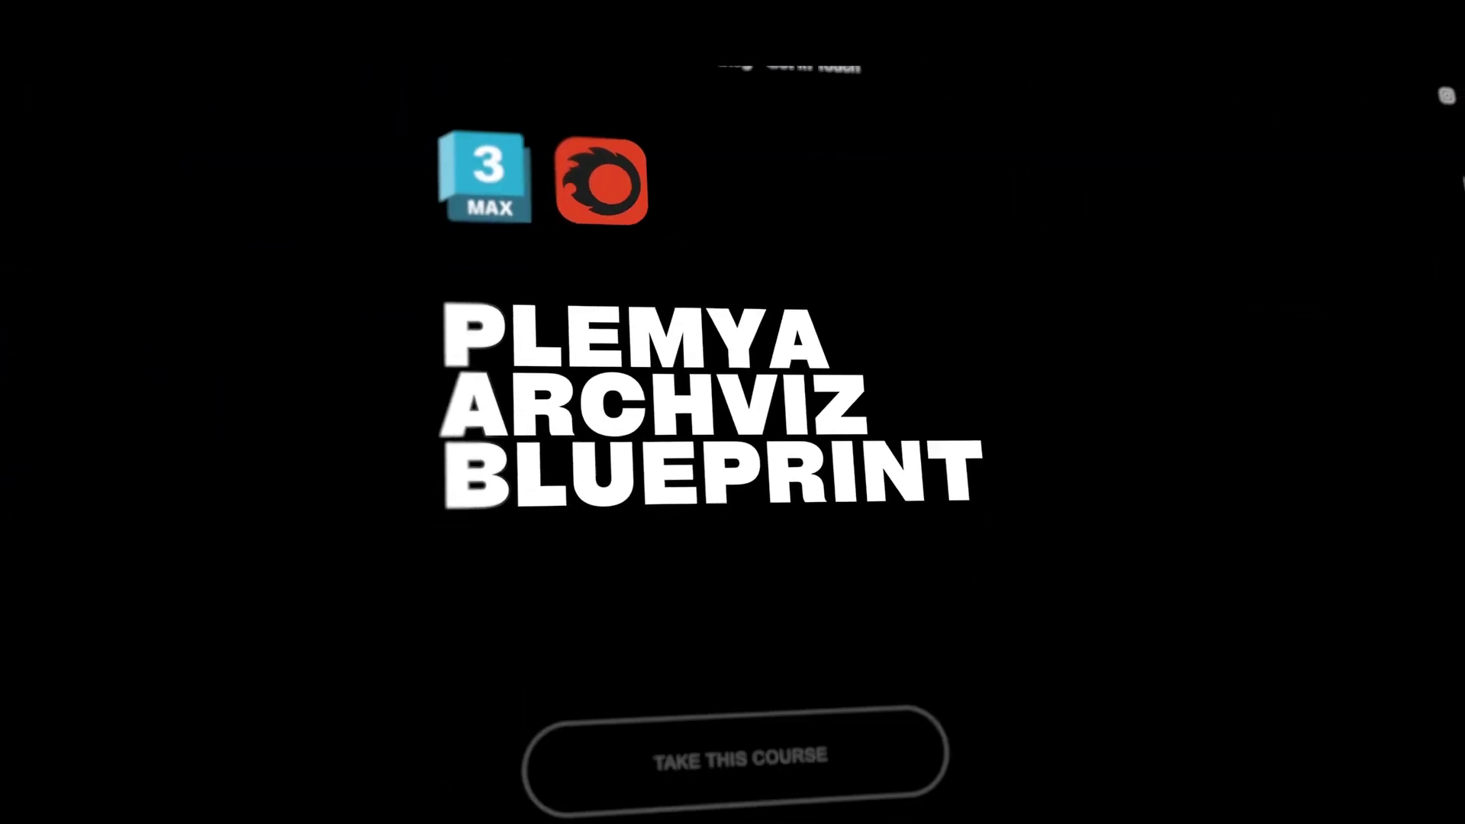
- Scroll down the Plemya School course page to the program section
{"action": "scroll", "coordinate": [1453, 190], "scroll_direction": "down", "scroll_amount": 10}
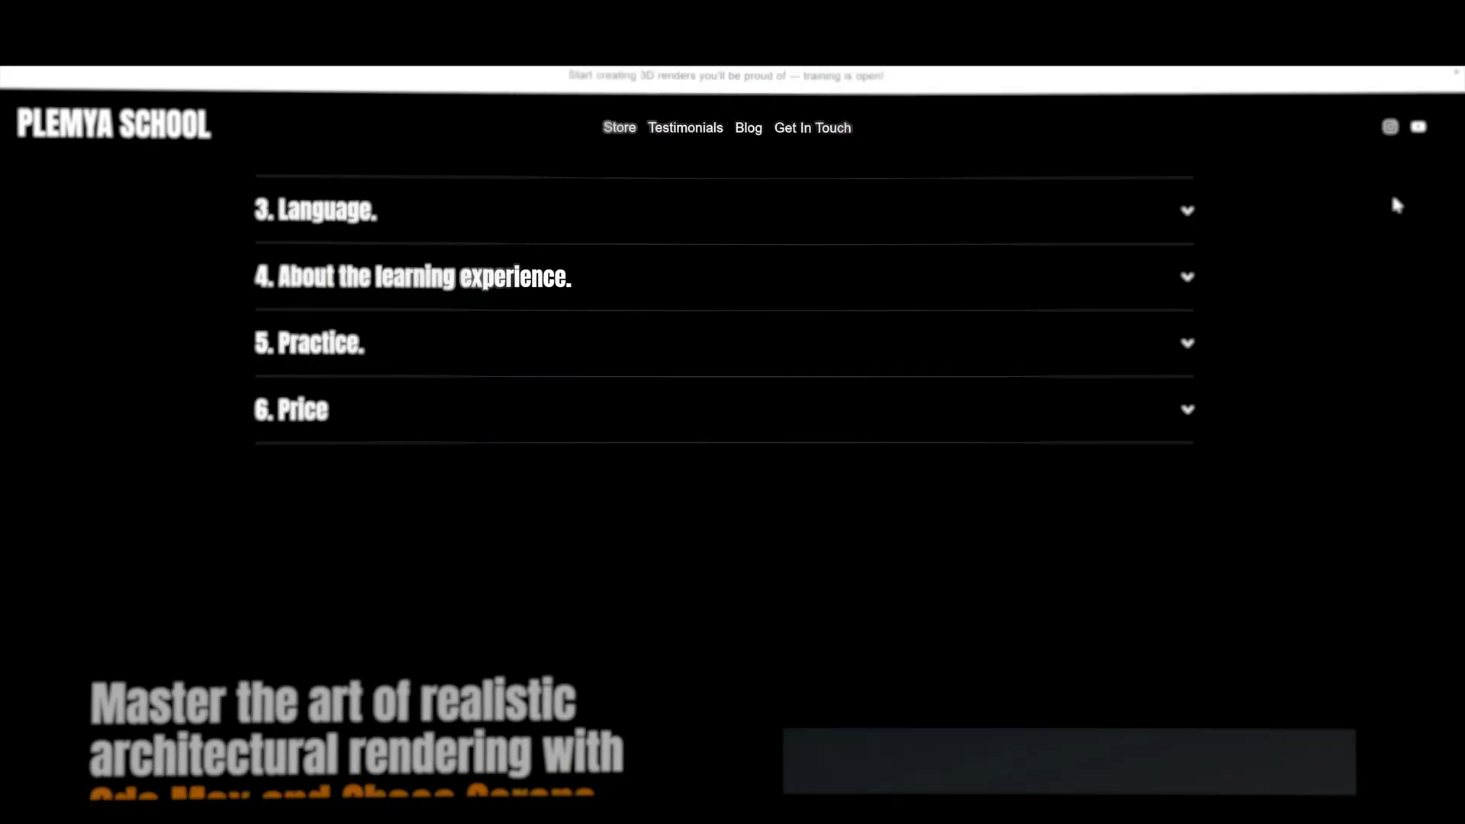
{"action": "scroll", "coordinate": [1388, 202], "scroll_direction": "down", "scroll_amount": 15}
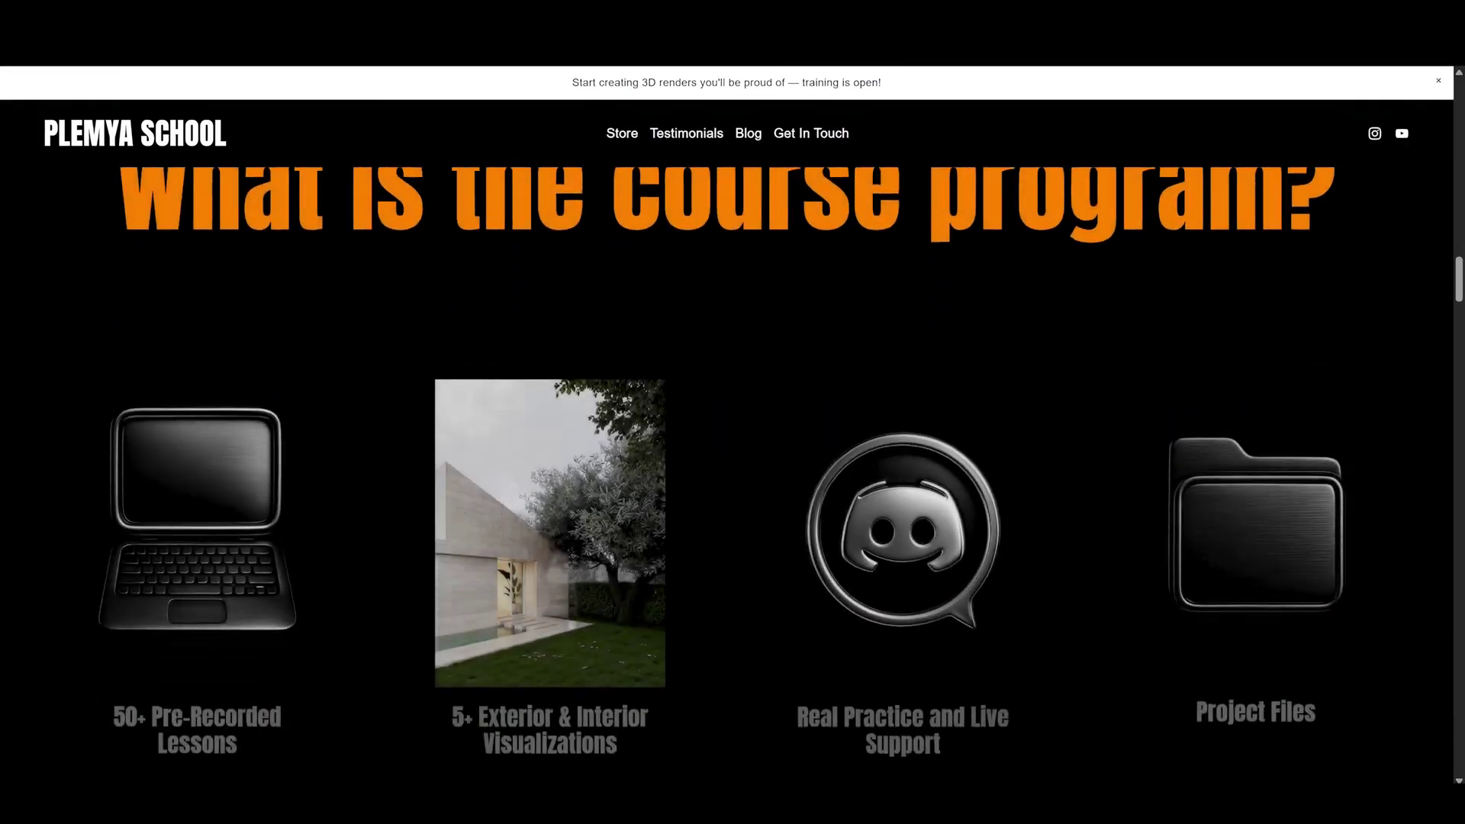